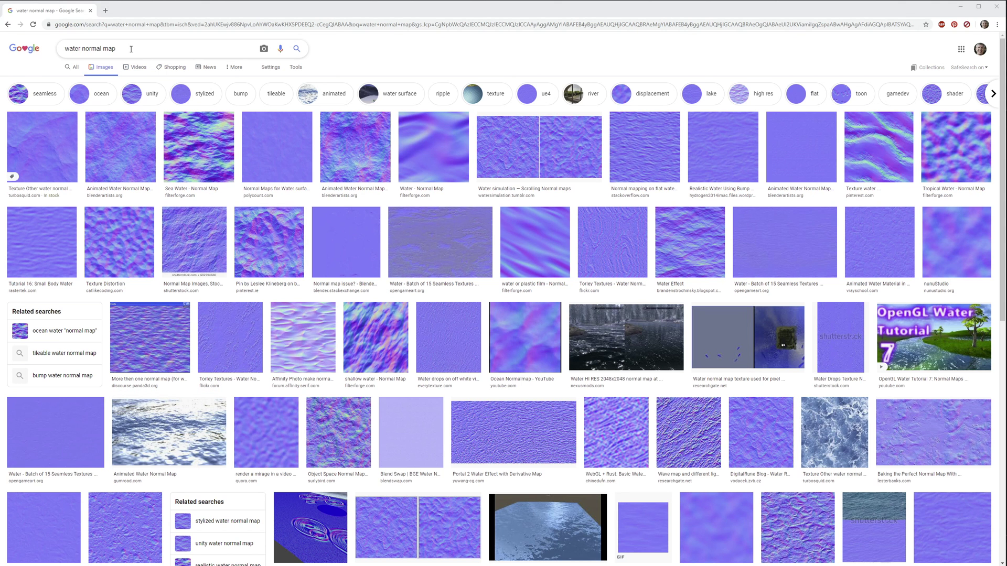
Step: Open the Water Effect thumbnail from the water normal map results in the side preview panel
triple_click(131, 48)
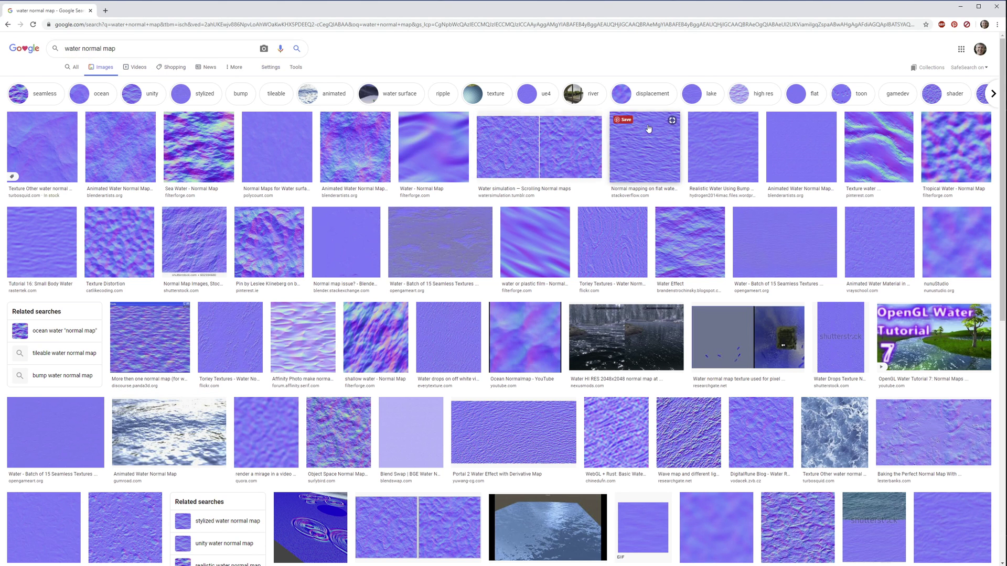
drag(1000, 149, 997, 169)
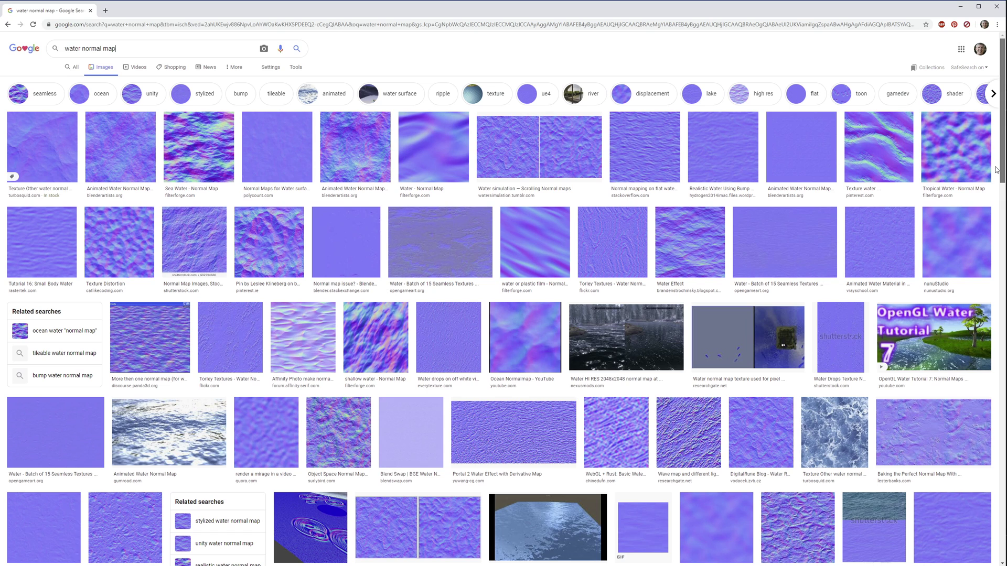
click(695, 244)
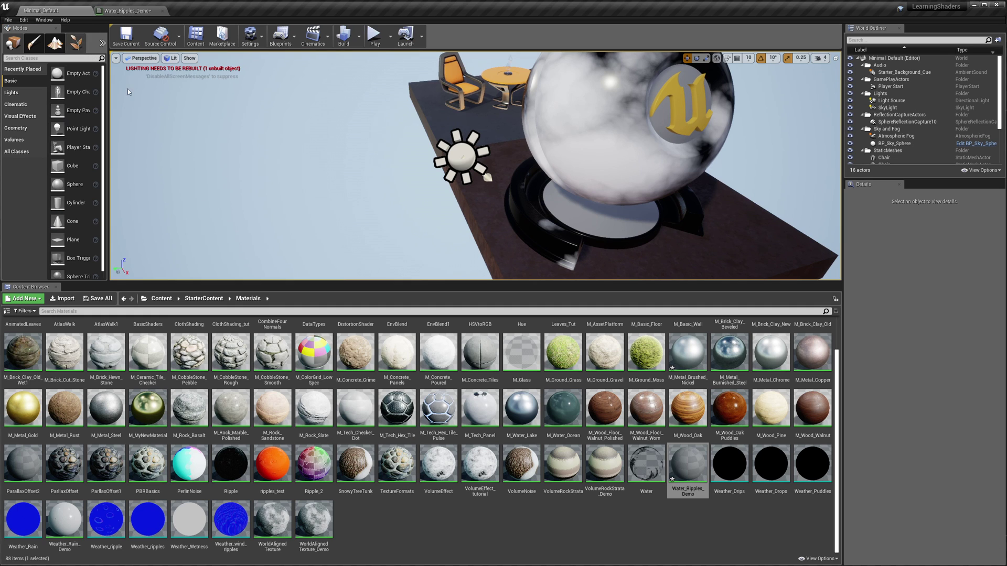
Step: Browse to StarterContent > Textures and open the T_Water_N texture to inspect it
click(203, 298)
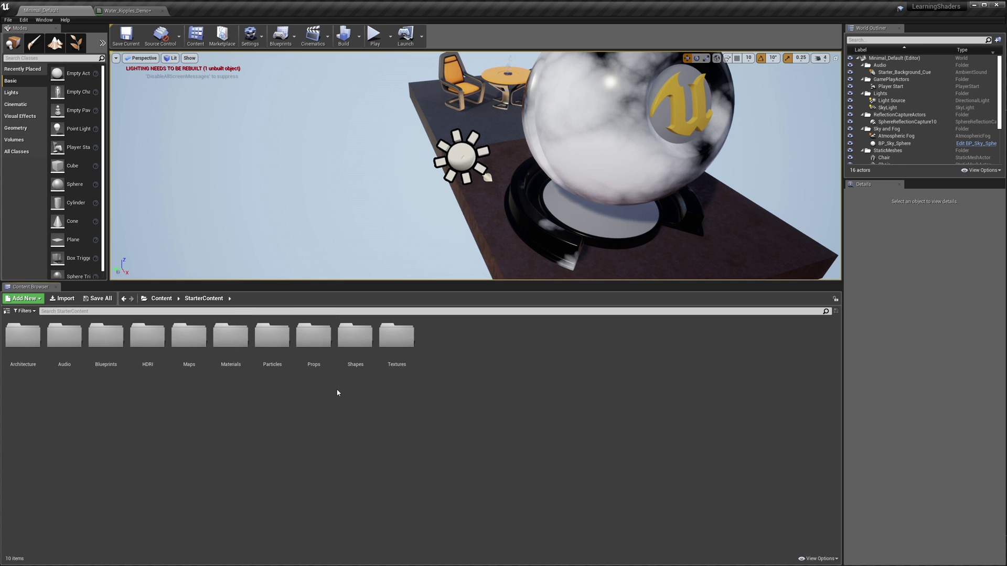
click(394, 346)
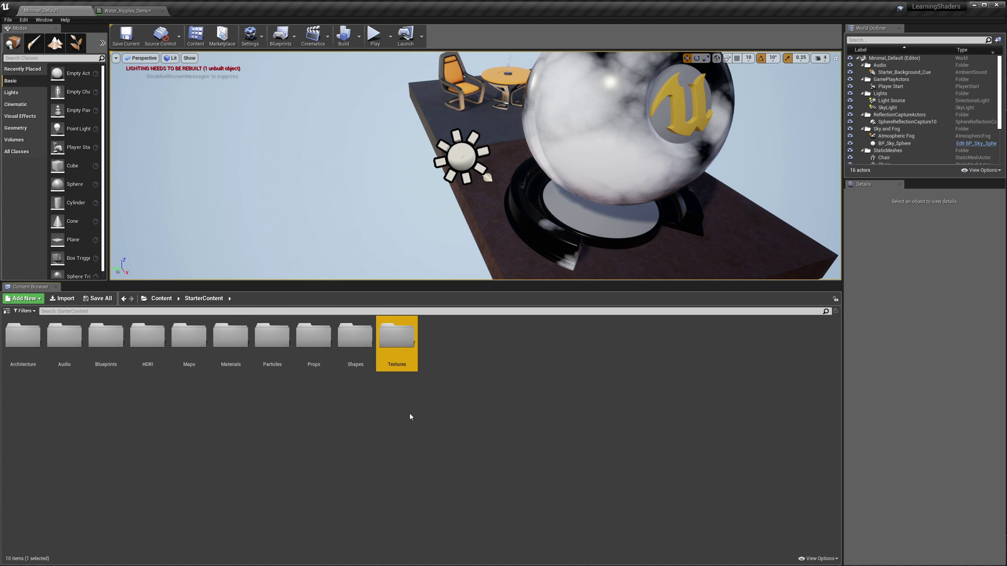
double_click(391, 349)
scroll(407, 389, down, 3)
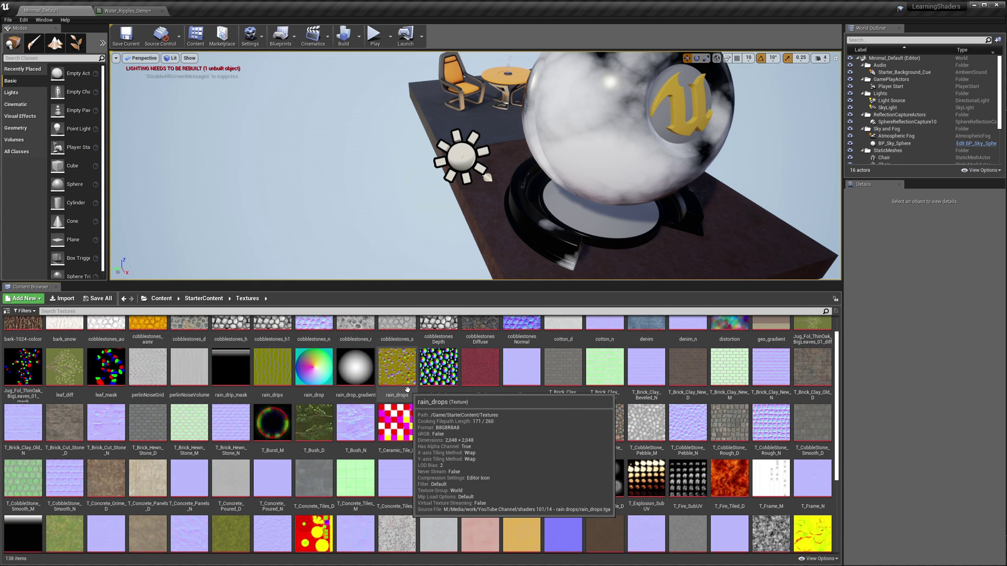
scroll(407, 389, down, 3)
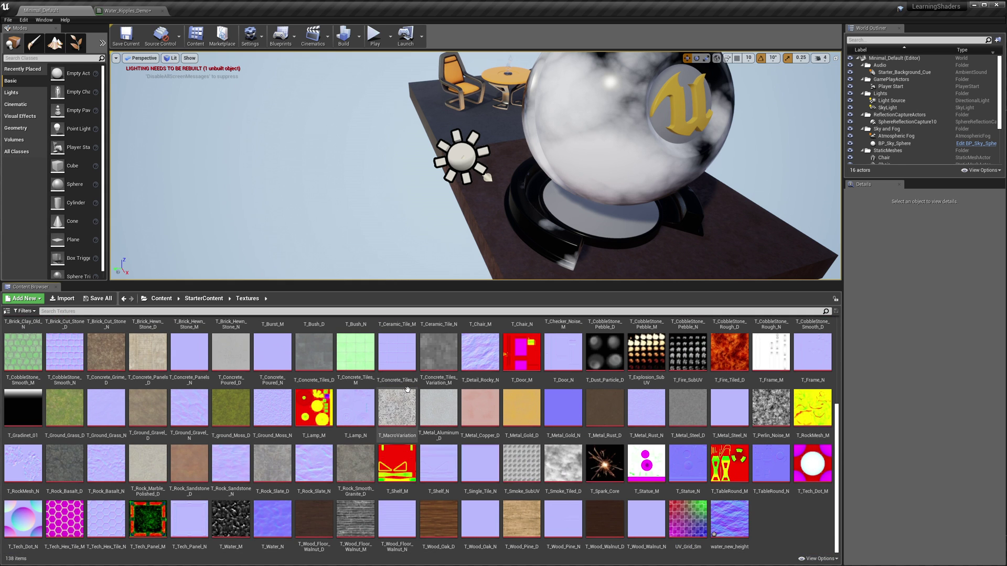
double_click(272, 519)
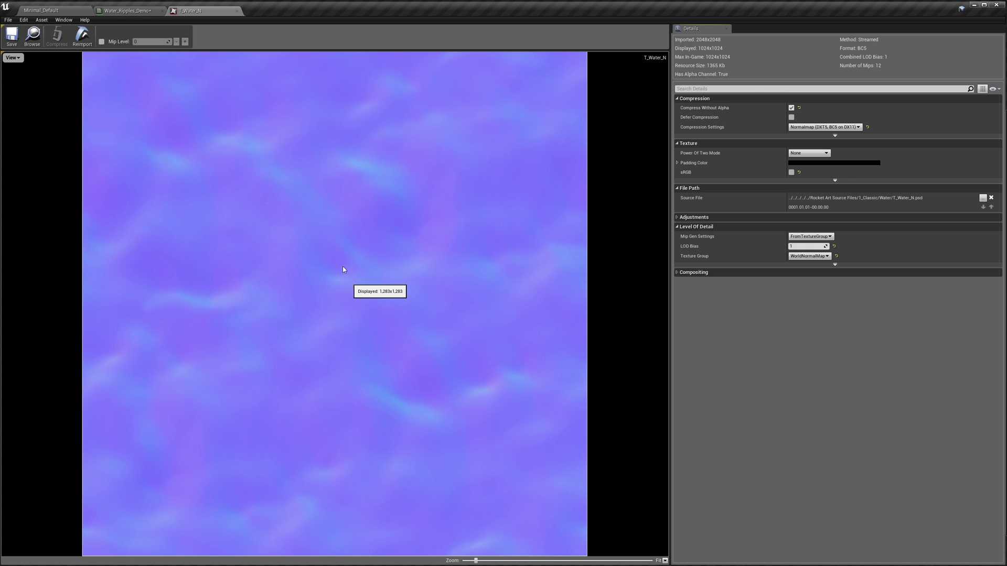
Step: Open the water_new_height texture in its own editor for inspection
click(50, 13)
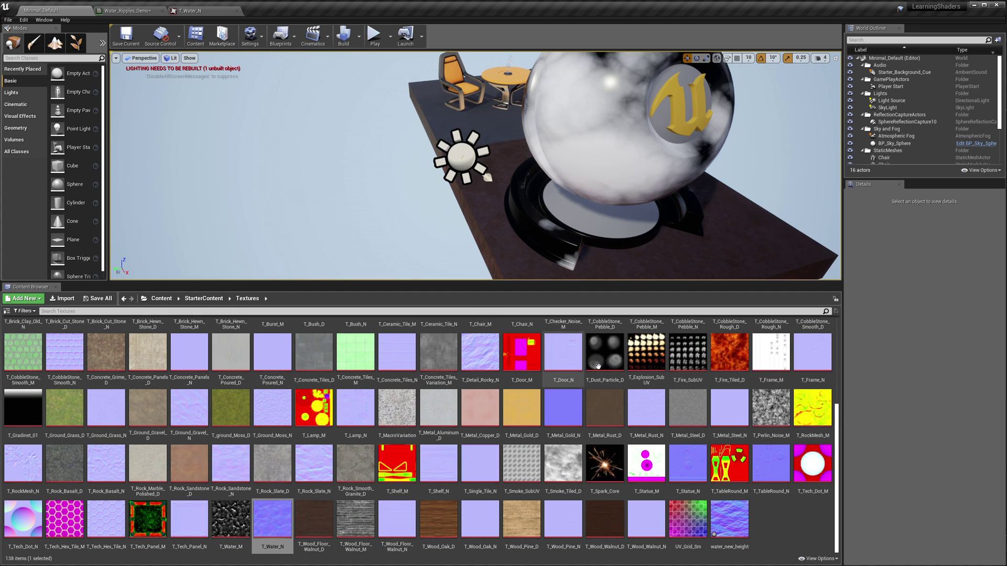
click(733, 528)
double_click(733, 528)
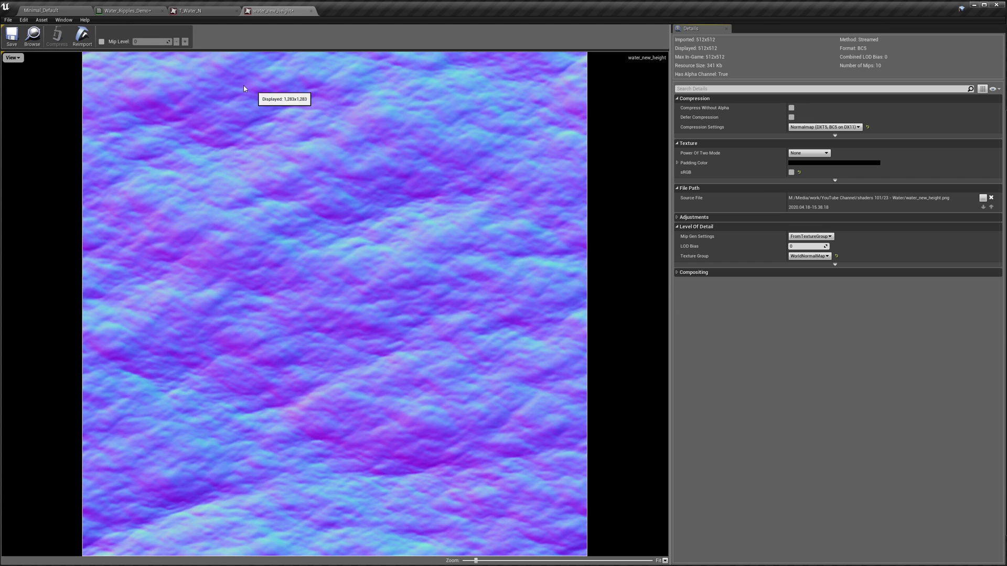
click(110, 11)
Step: Reposition the Texture Sample node and wire its RGB output into the Normal pin
drag(610, 244, 848, 256)
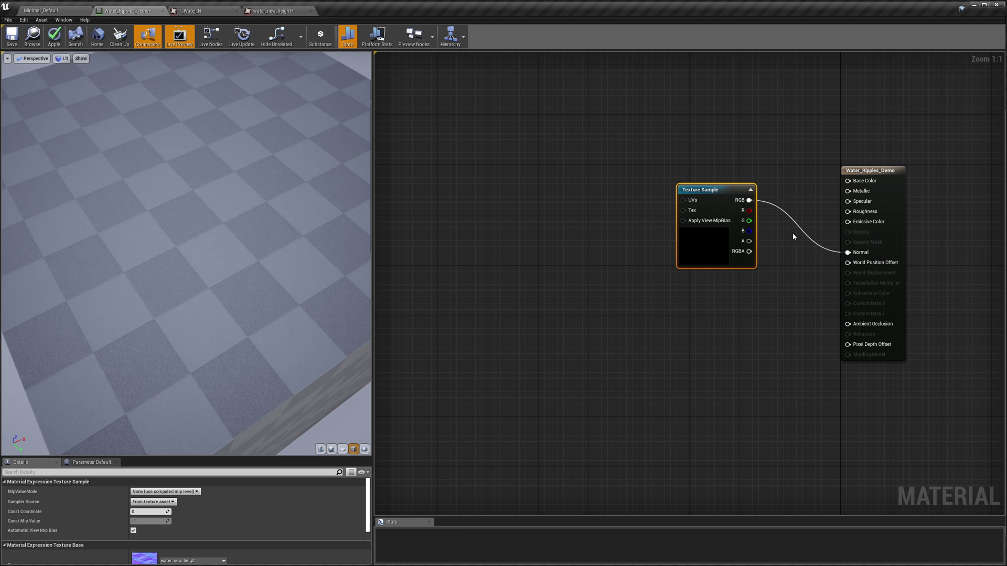
drag(716, 195, 754, 247)
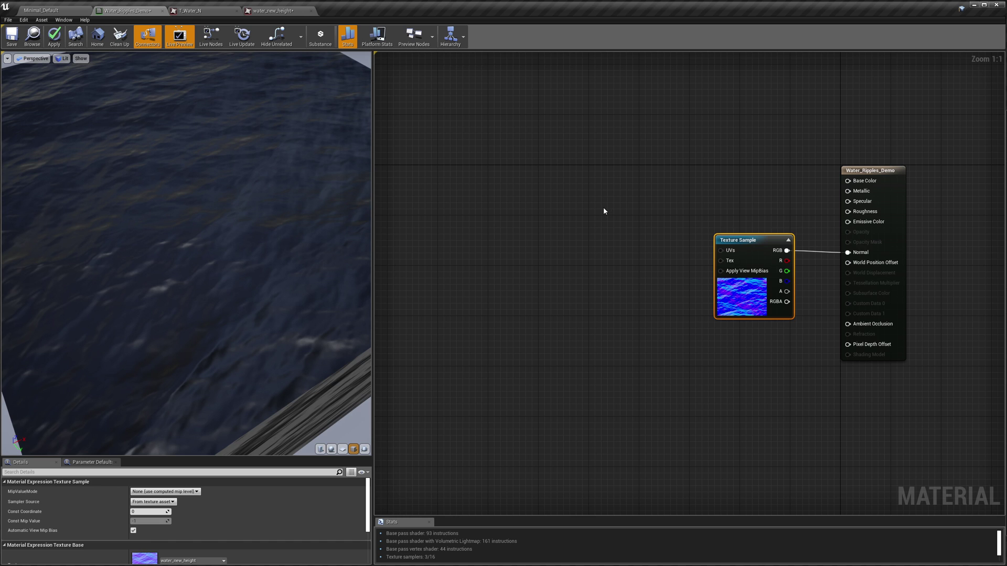
Step: Add a Panner node and wire its Coordinate output into the Texture Sample's UVs
right_click(592, 256)
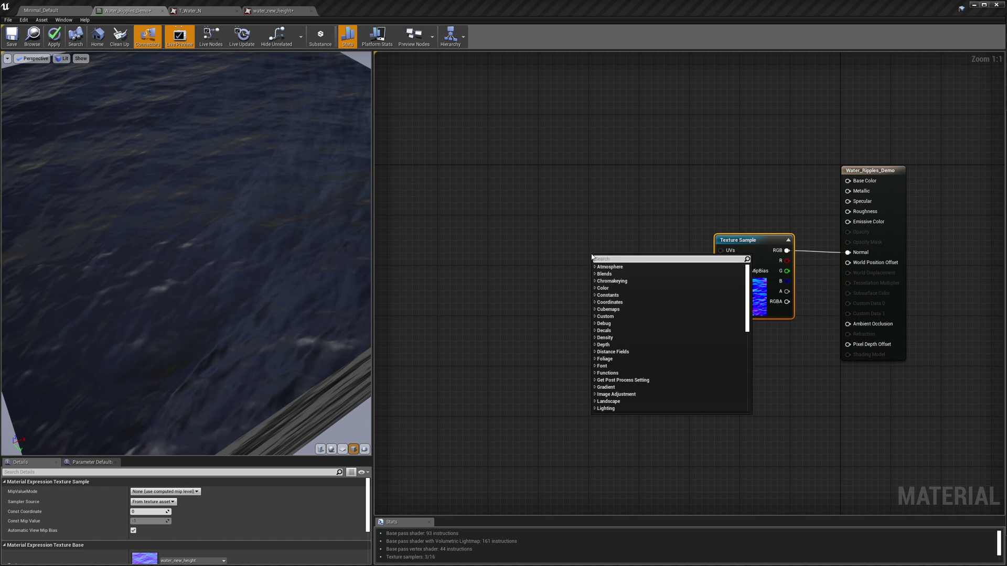
text(panner)
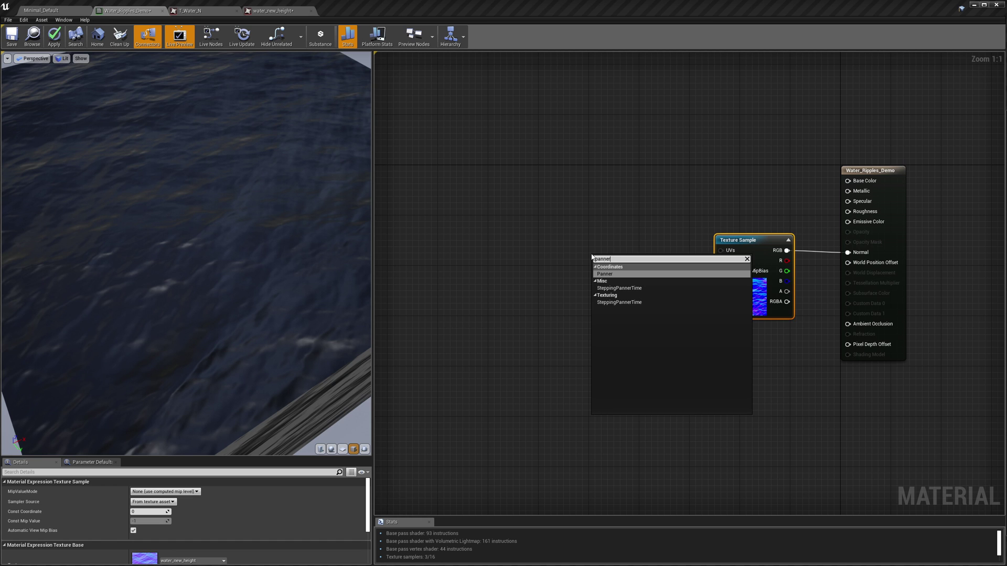
click(605, 274)
drag(618, 260, 653, 245)
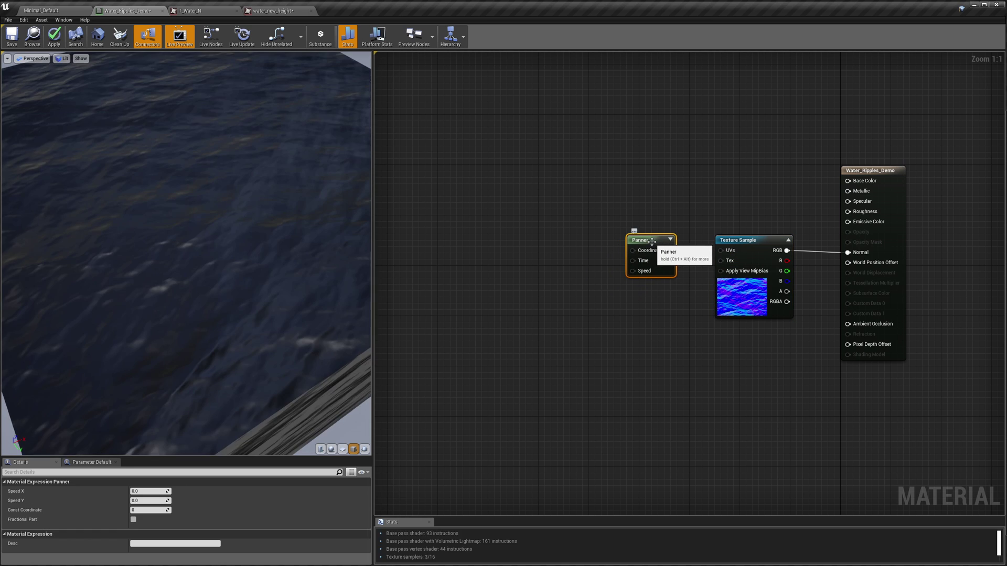
click(527, 460)
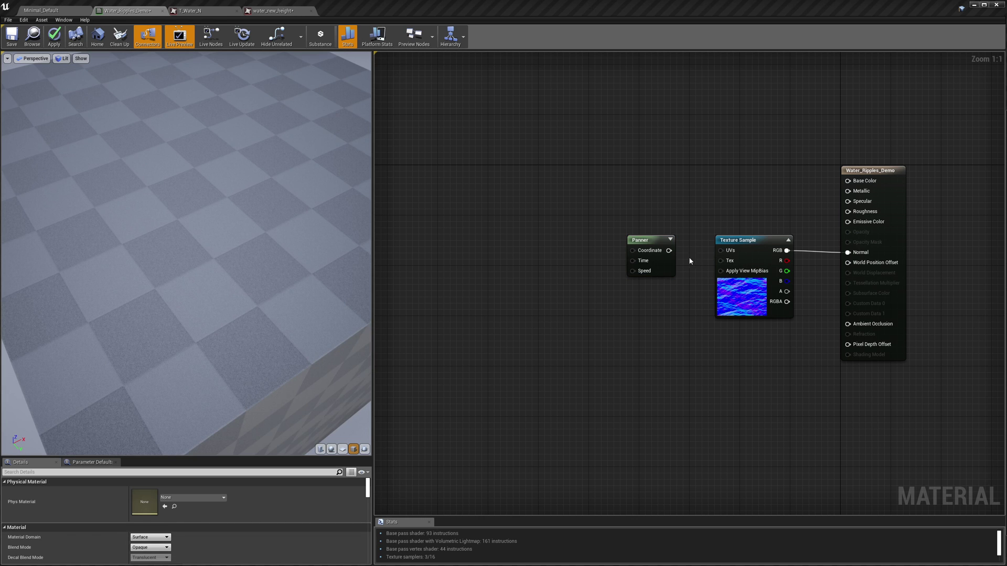
drag(669, 250, 721, 254)
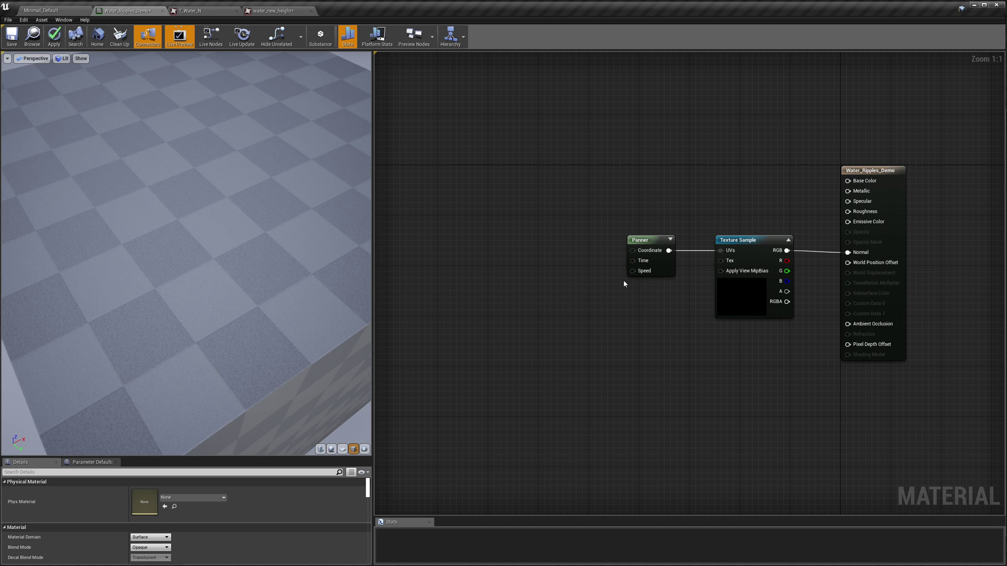
Step: Add a Constant of 1 beside the Panner, disconnected from its Speed input
drag(633, 271, 603, 275)
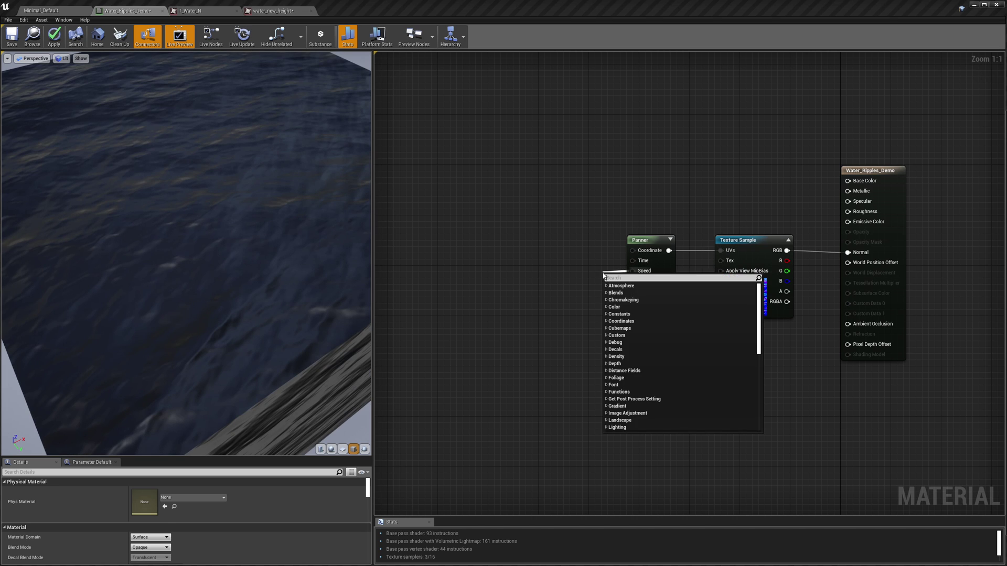
text(const)
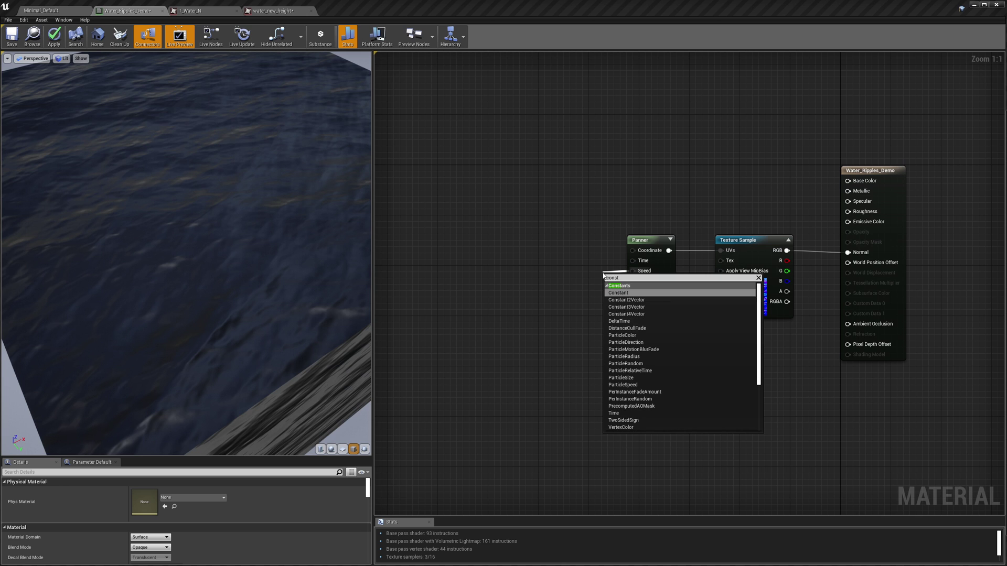
click(619, 292)
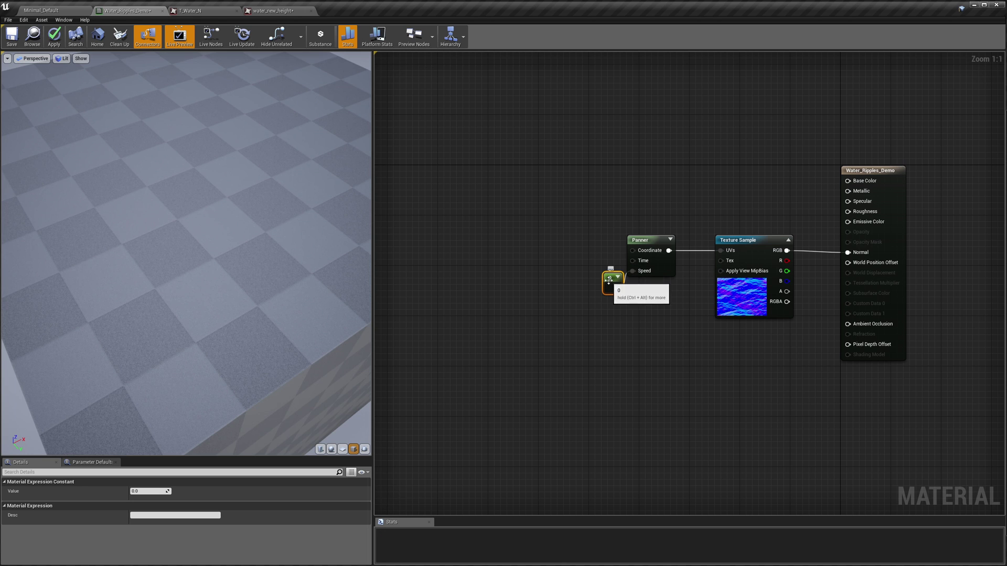
click(146, 492)
text(1)
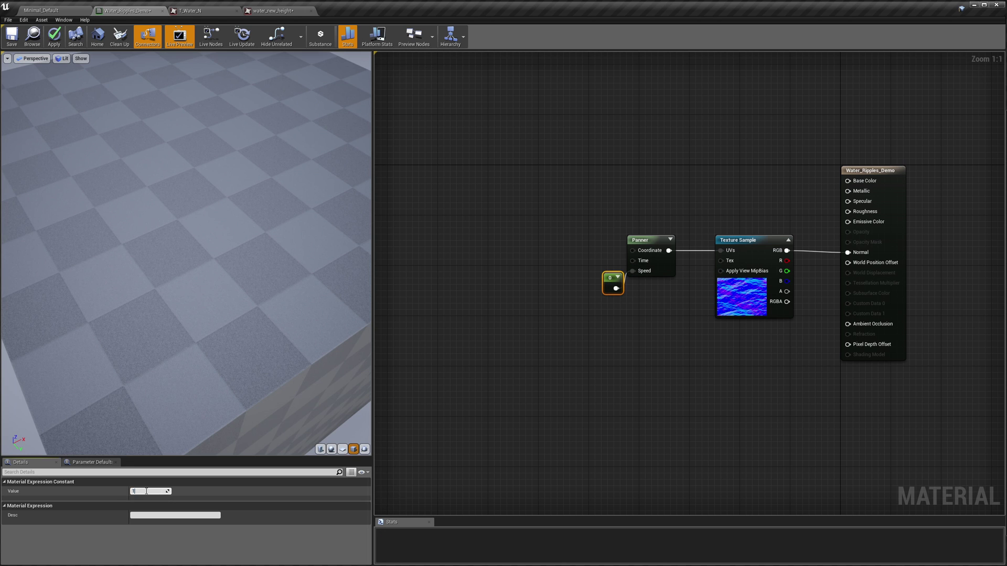
key(Return)
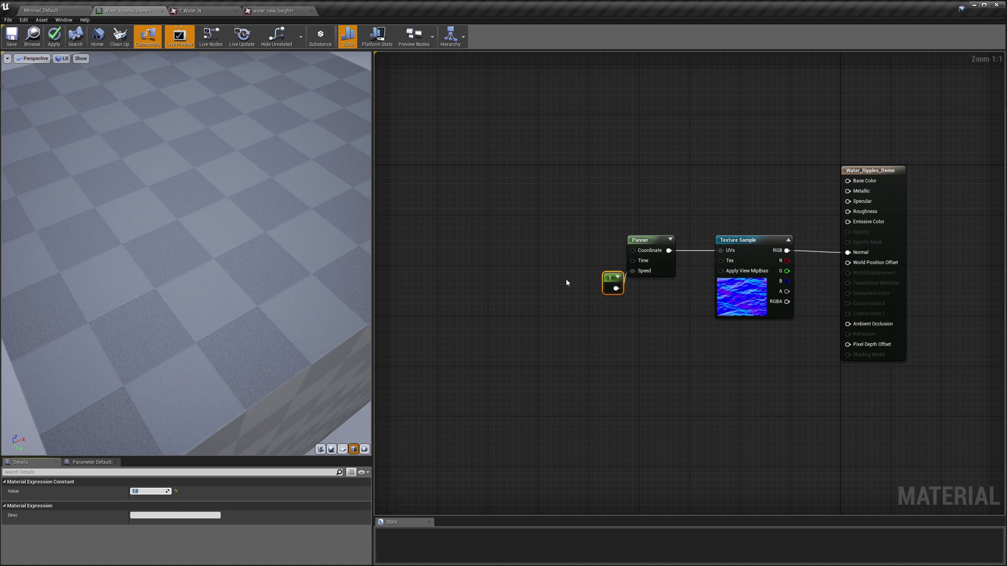
drag(609, 278, 602, 259)
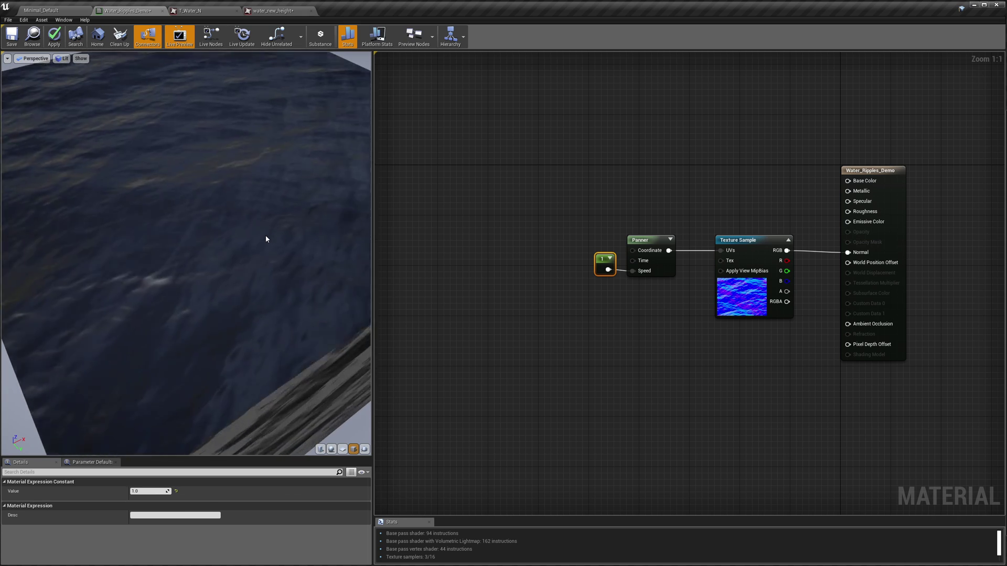
alt+click(610, 269)
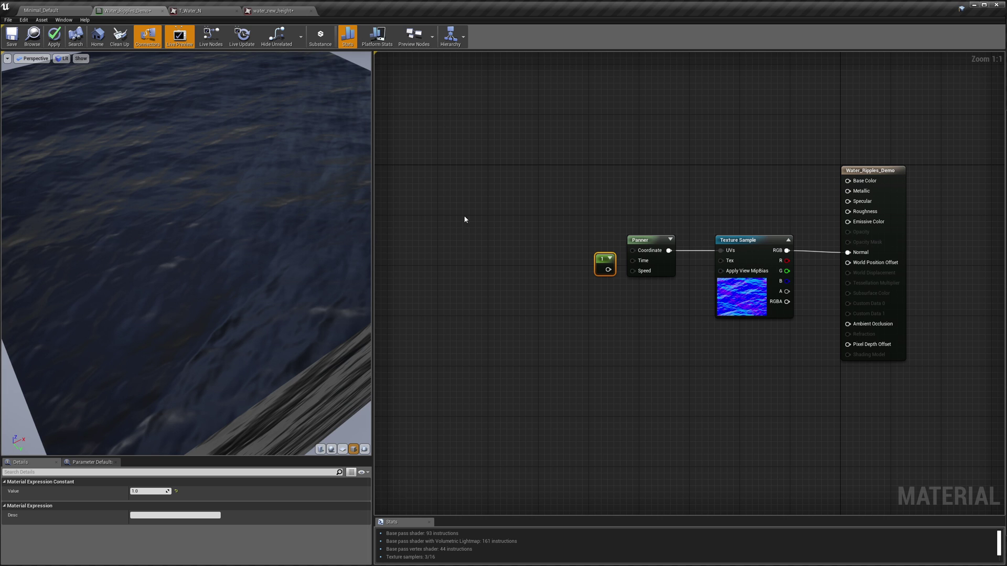
right_click(502, 205)
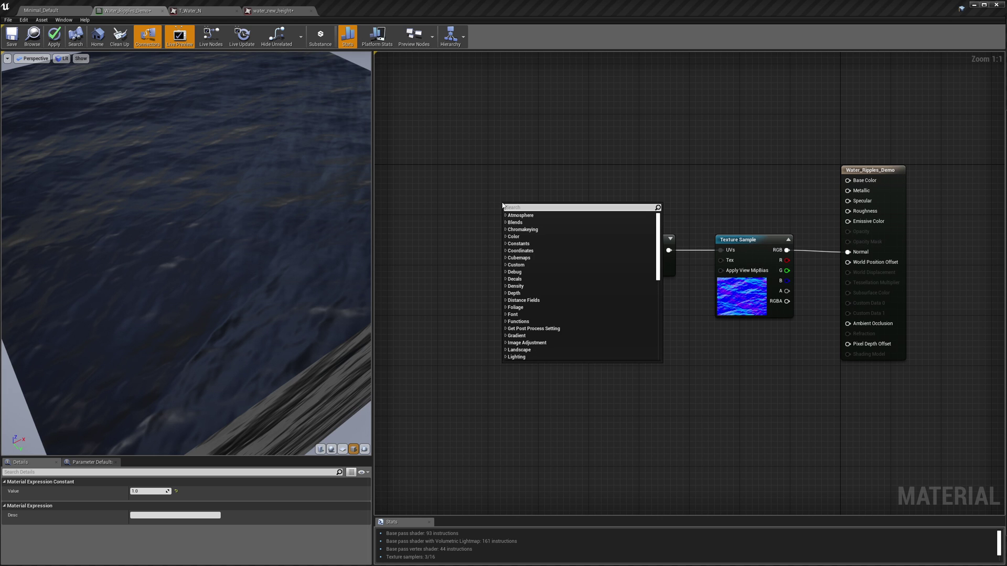
Step: Add an Absolute World Position node to the left of the Panner
text(postion)
key(BackSpace)
key(BackSpace)
key(BackSpace)
key(BackSpace)
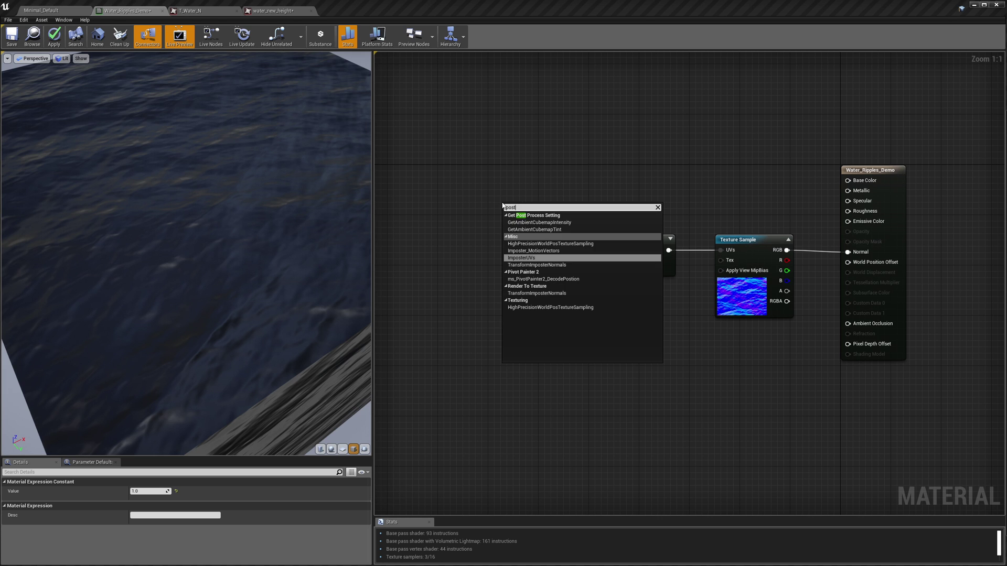
text(ition)
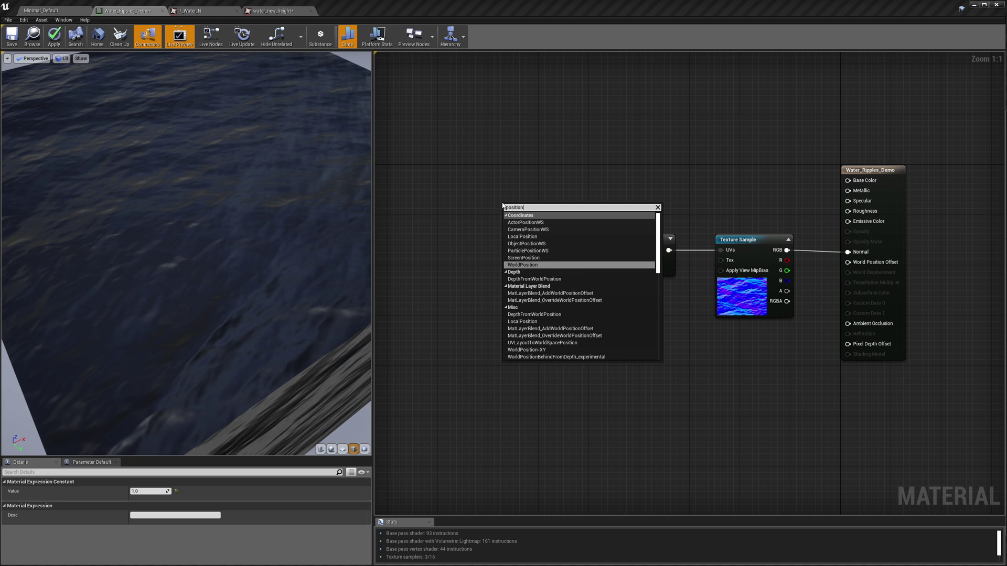
click(525, 265)
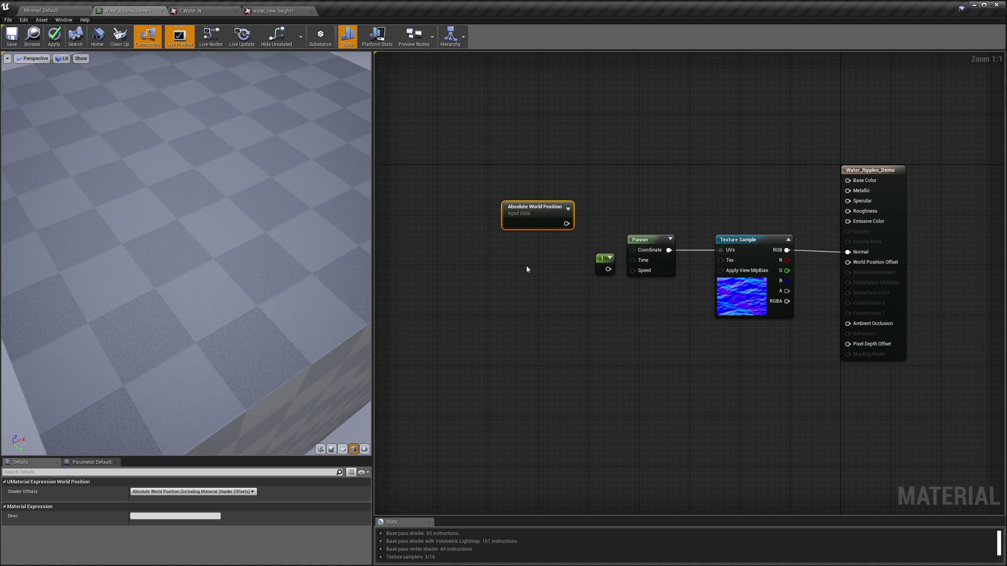
drag(548, 212, 509, 212)
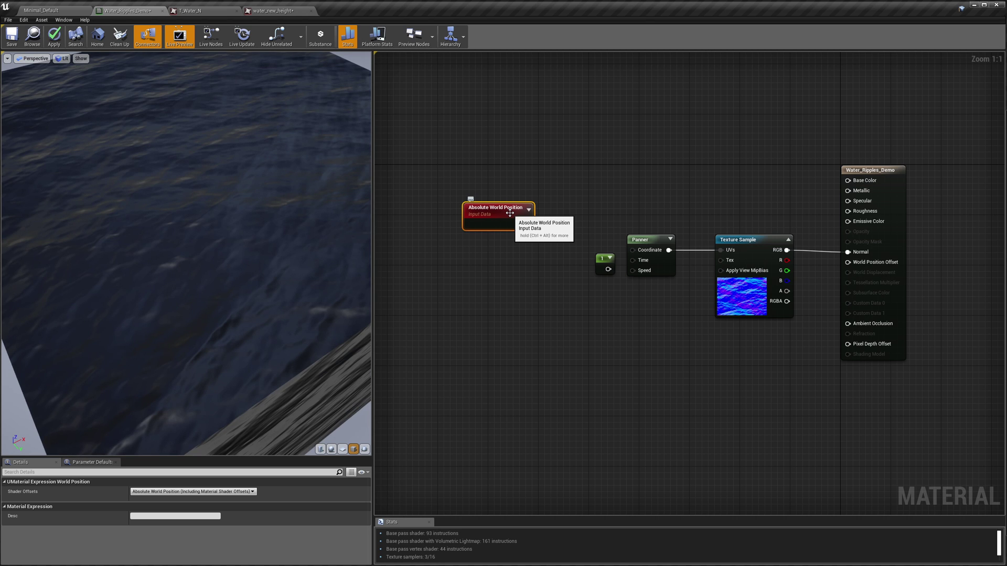
Step: Mask world position to R G with a ComponentMask and plug it into Panner Coordinate
drag(526, 224, 560, 224)
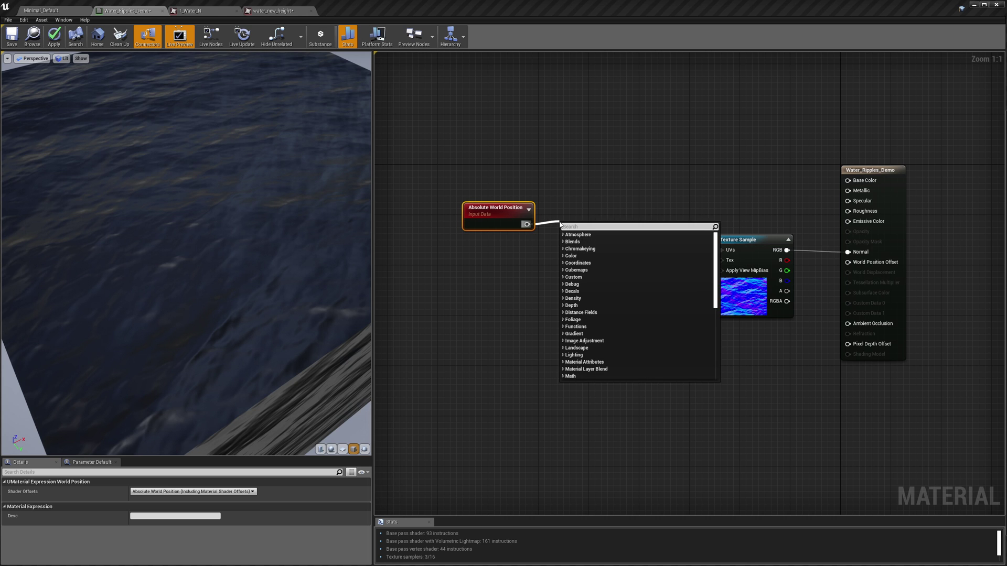
text(mask)
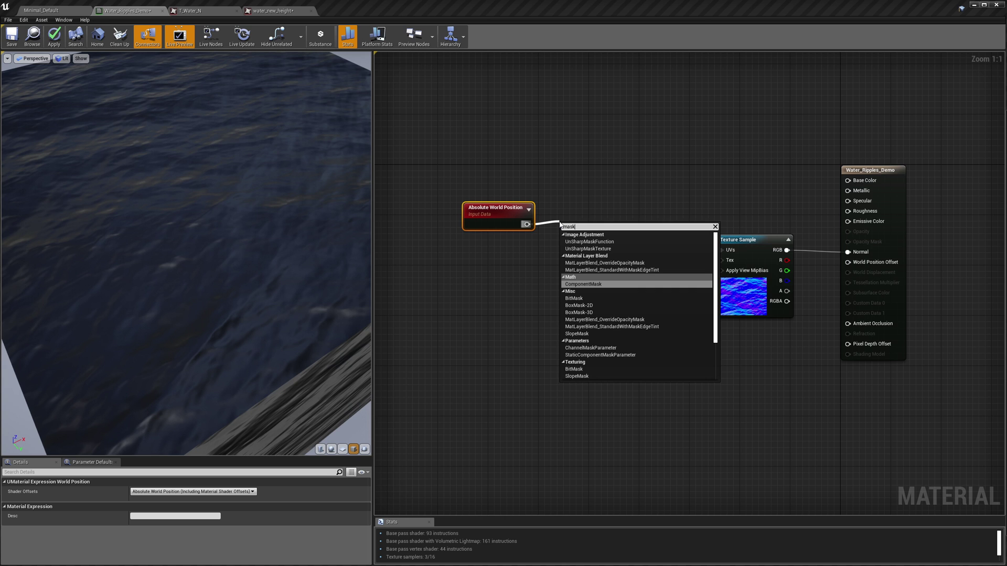
click(583, 284)
drag(575, 229, 565, 216)
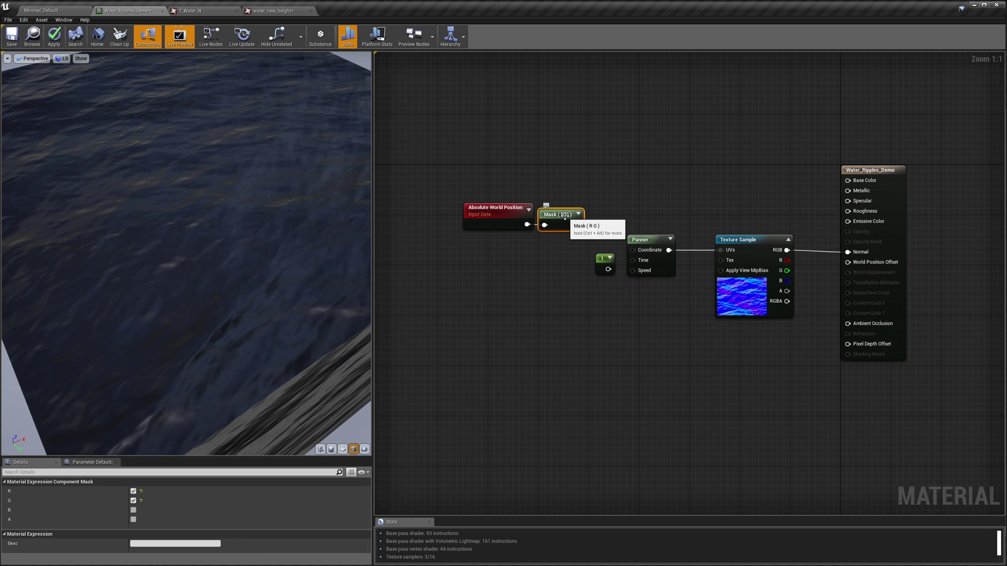
drag(577, 225, 633, 250)
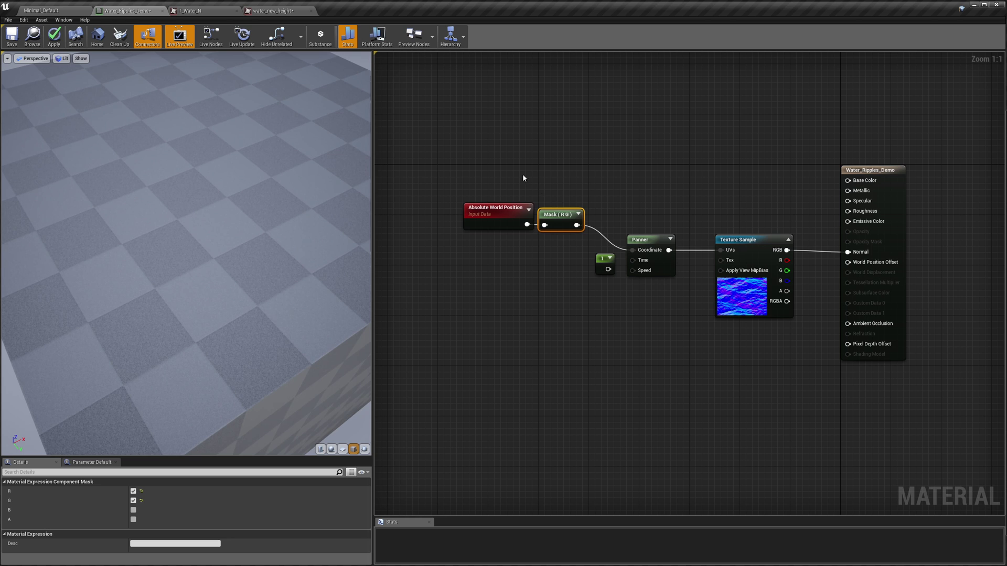
drag(522, 174, 625, 311)
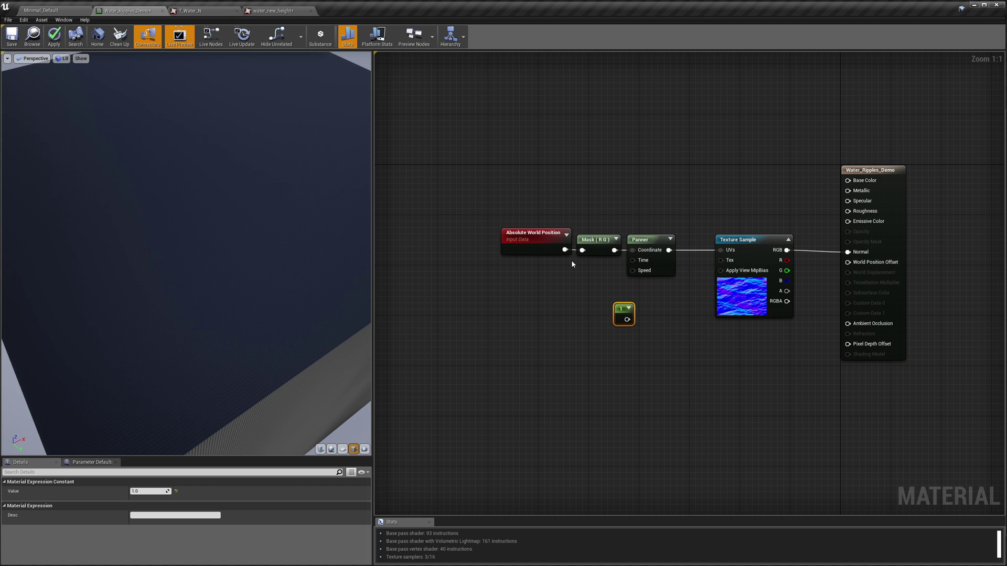
drag(550, 202, 618, 217)
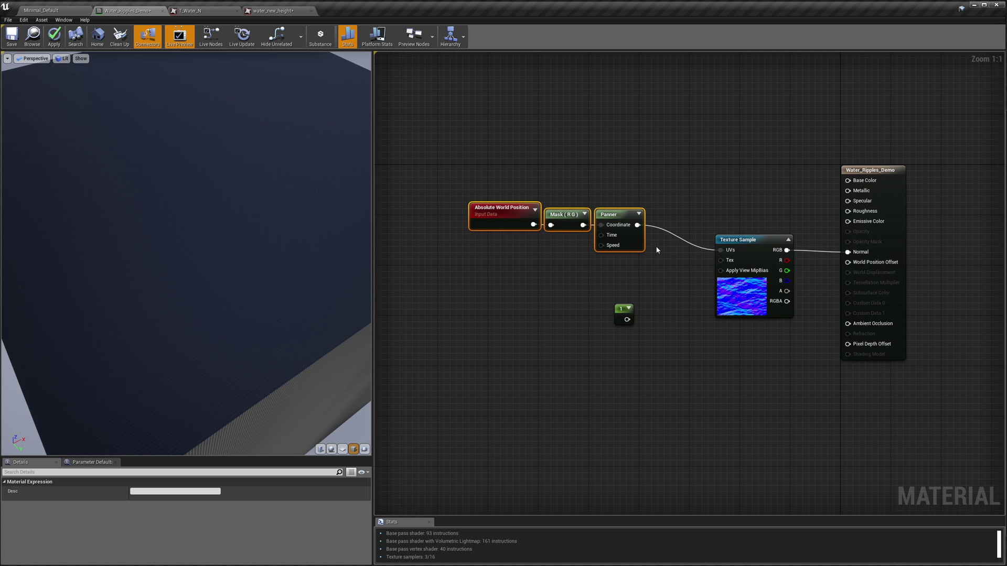
drag(637, 224, 680, 262)
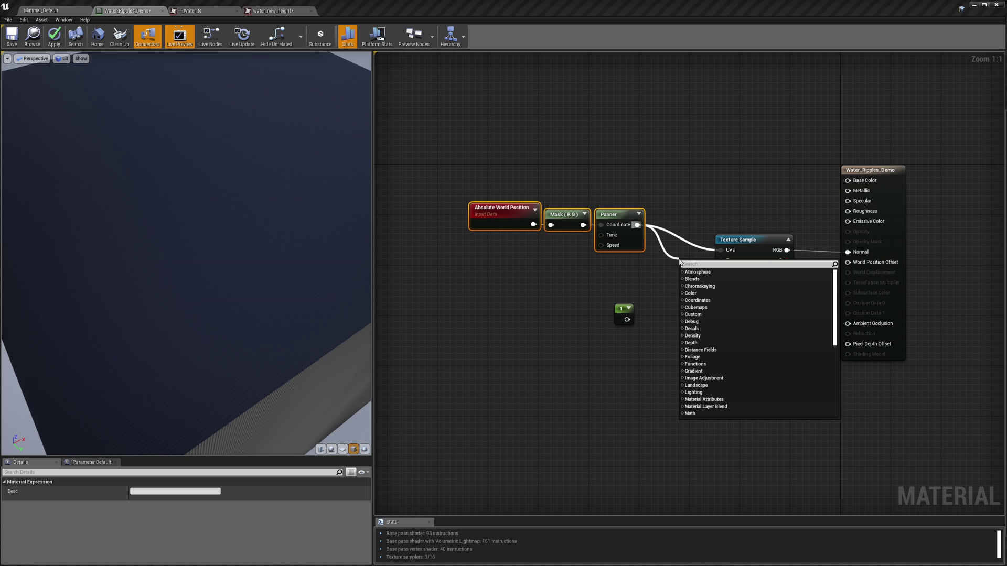
Step: Add a Multiply after the Panner with a 0.0035 Constant in its B input
text(mul)
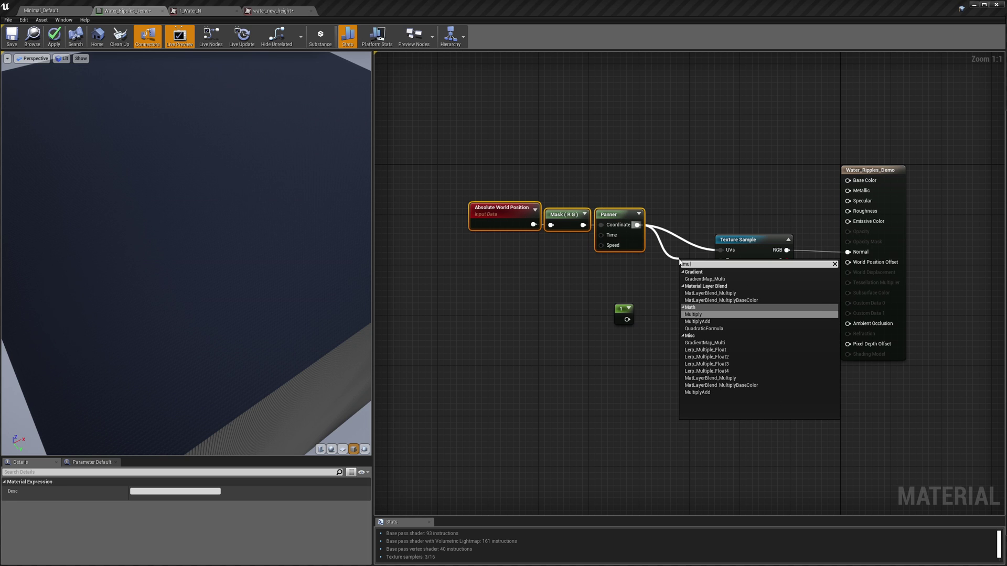
click(693, 315)
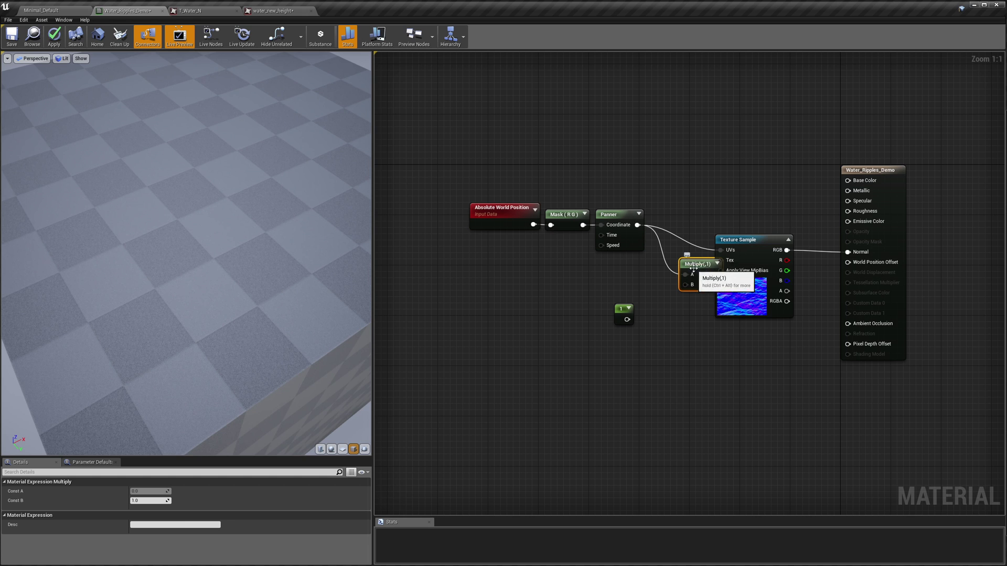
drag(693, 269, 665, 256)
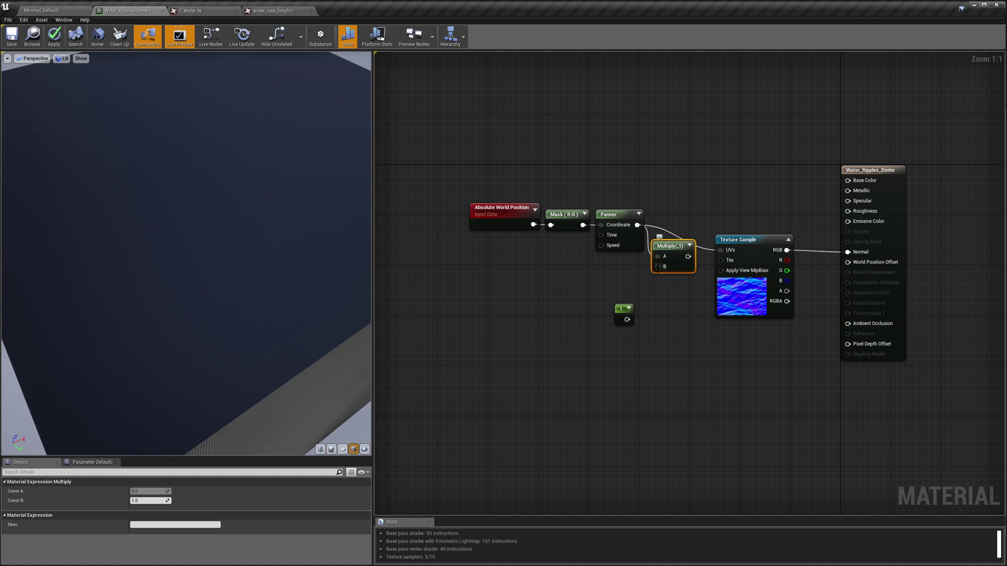
drag(658, 266, 611, 284)
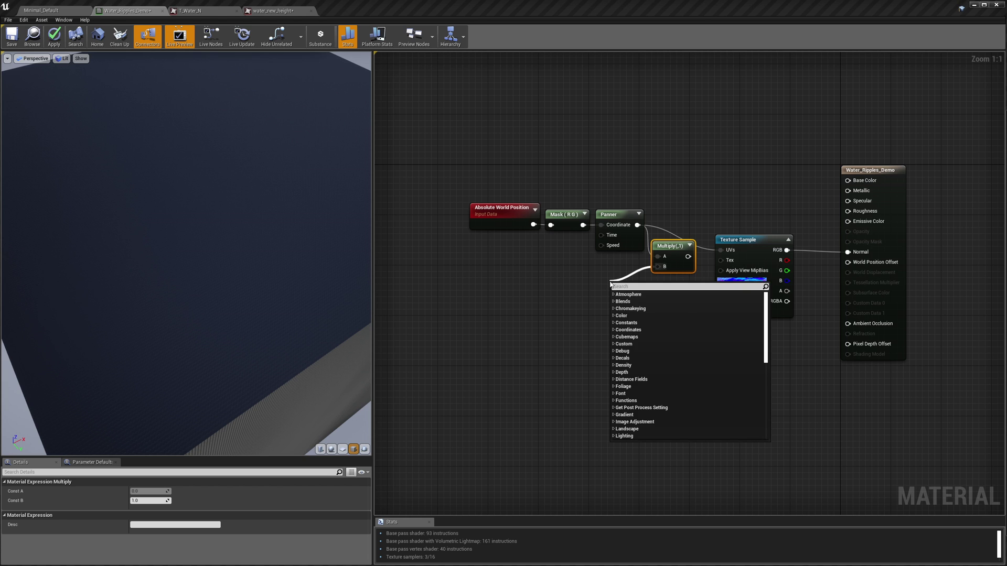
text(con)
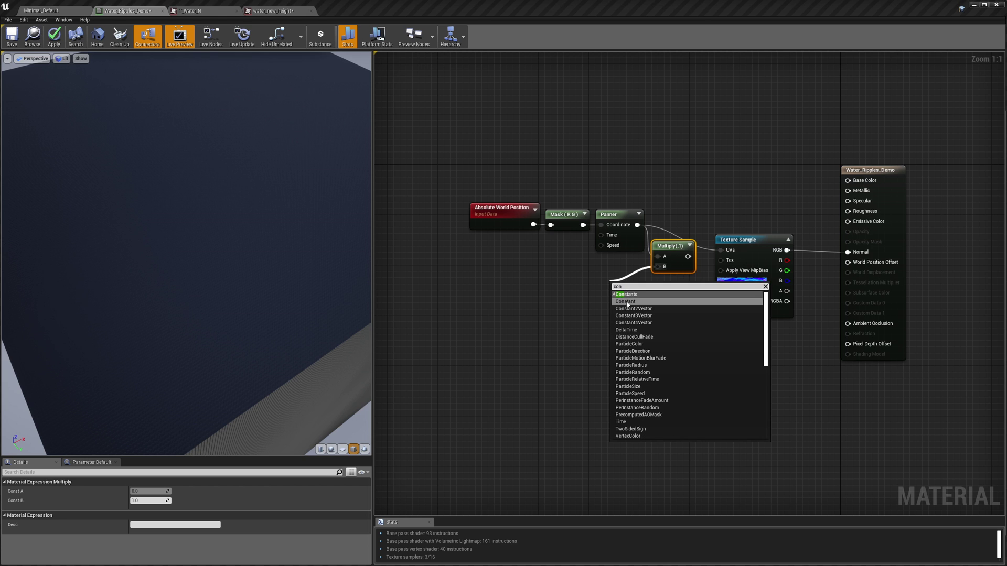
click(628, 301)
drag(614, 290, 609, 272)
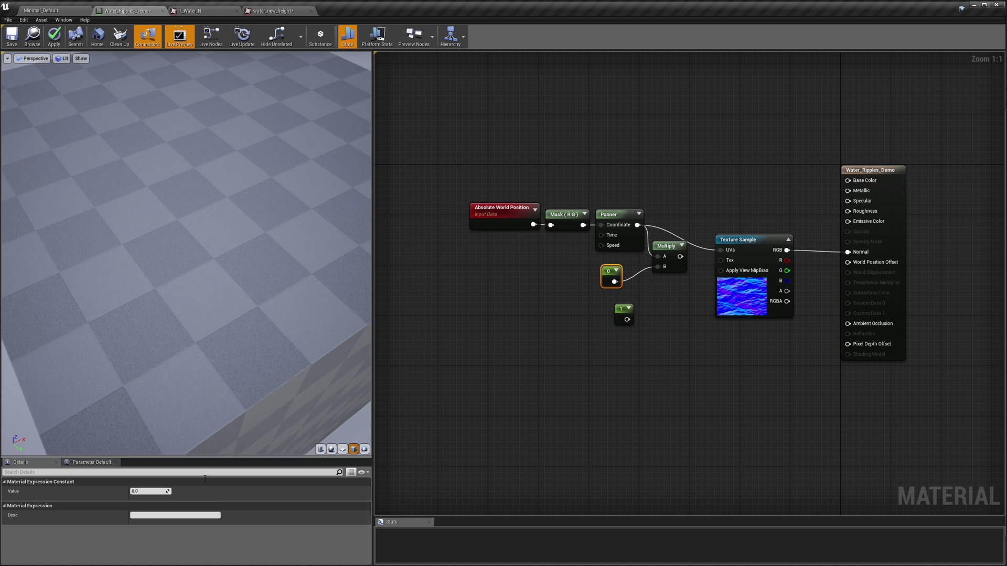
click(143, 491)
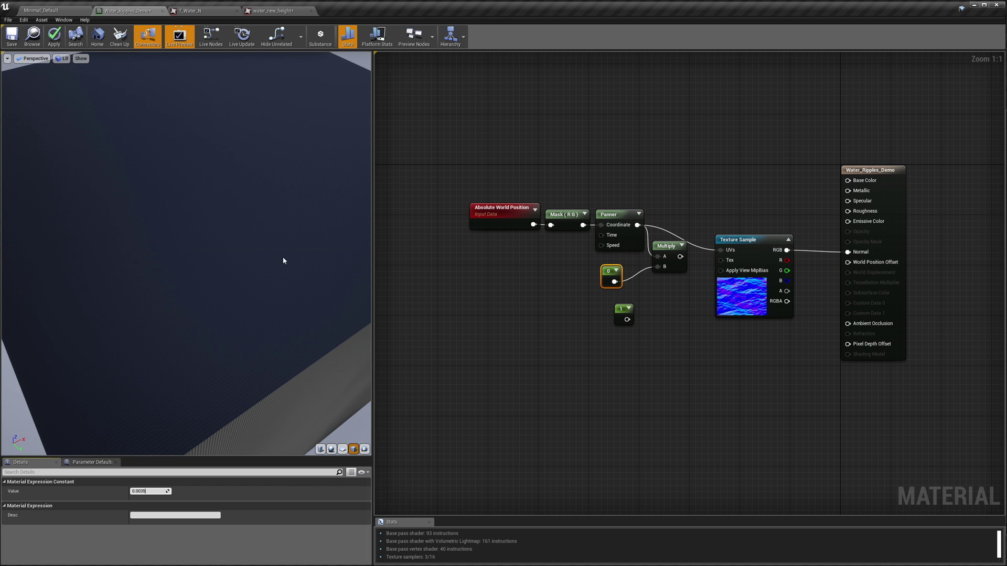
Step: Wire the Multiply output into the Texture Sample's UVs and check the preview
drag(282, 261, 336, 263)
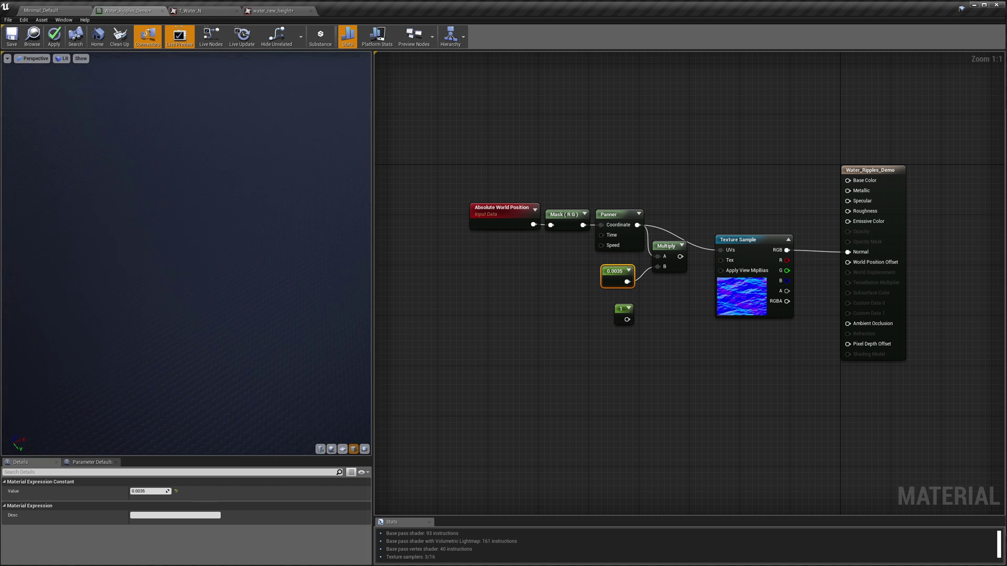
drag(360, 258, 360, 258)
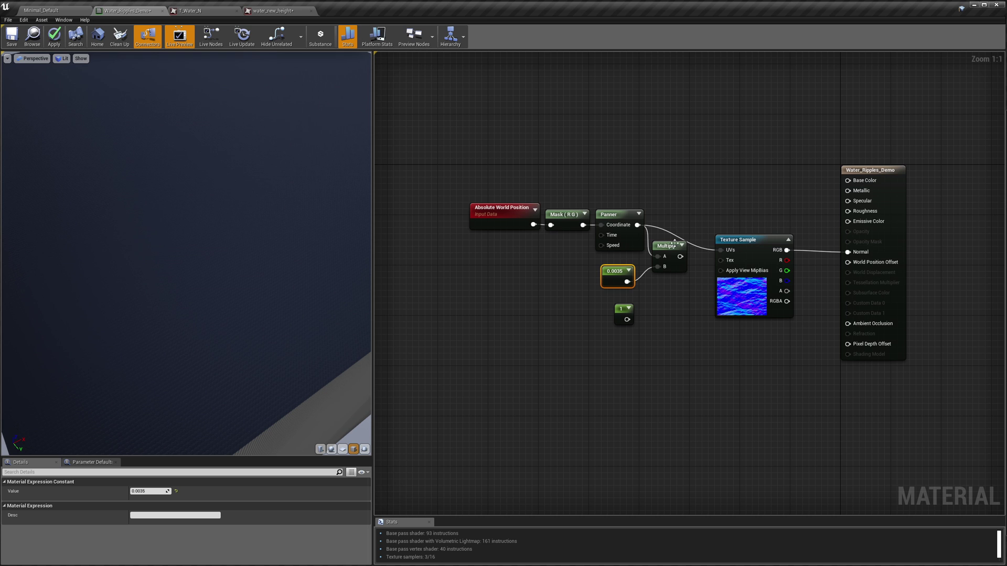
drag(680, 257, 719, 252)
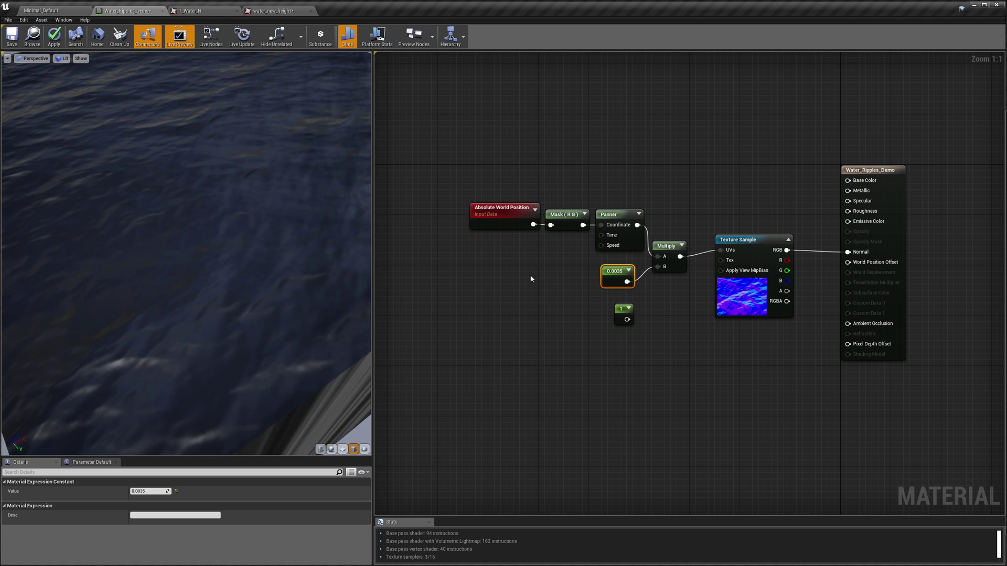
mouse_move(269, 225)
mouse_down()
mouse_move(257, 262)
mouse_move(269, 226)
mouse_up()
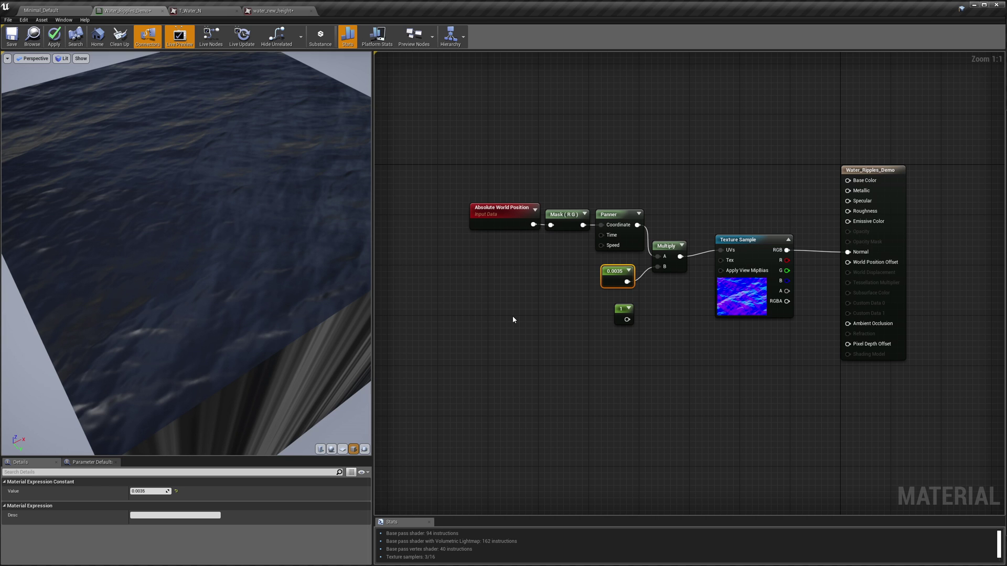
Step: Wire the 1 constant into Panner Speed, change it to 17.5, and move it clear of 0.0035
drag(620, 313, 555, 257)
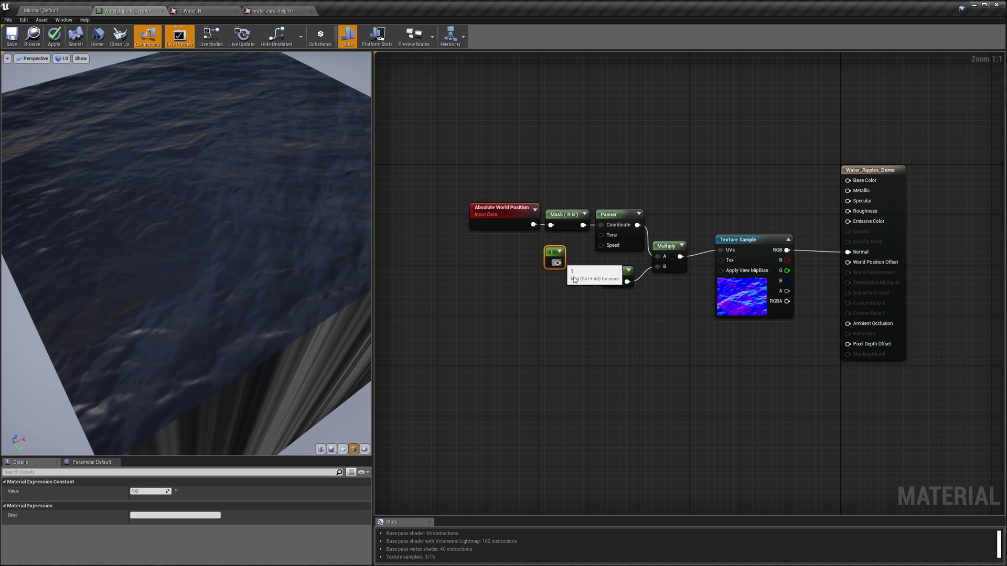
drag(558, 264, 578, 248)
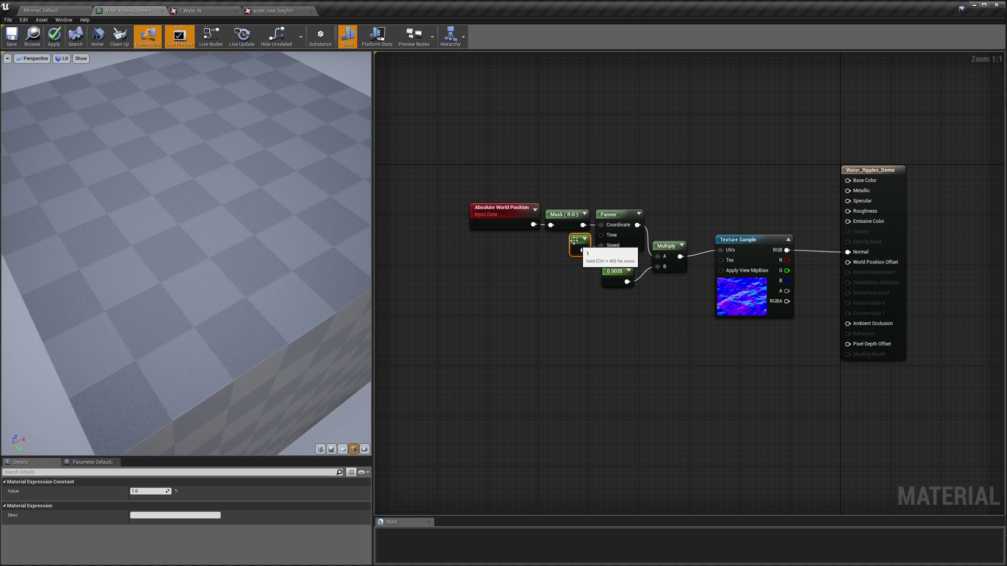
drag(490, 174, 606, 264)
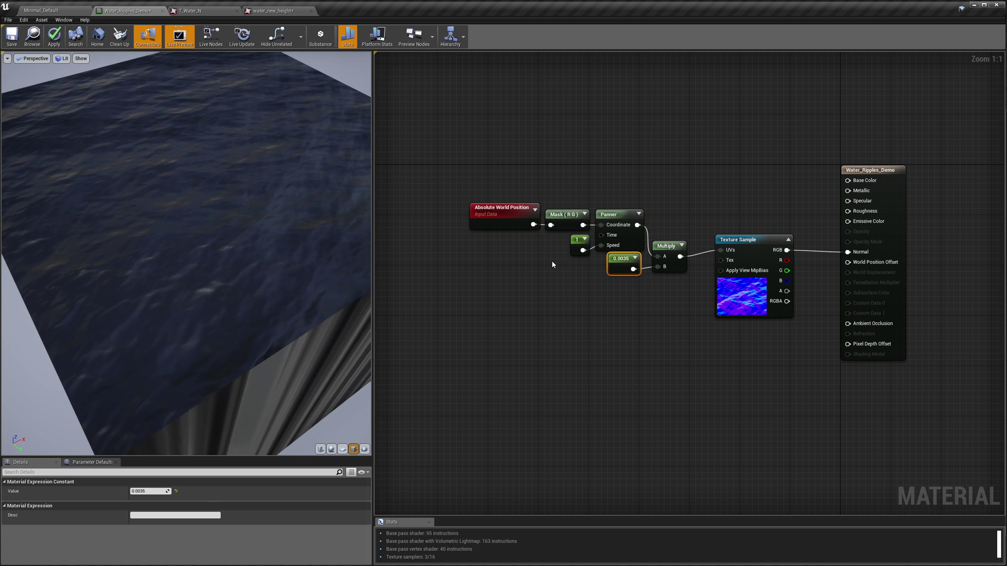
click(579, 243)
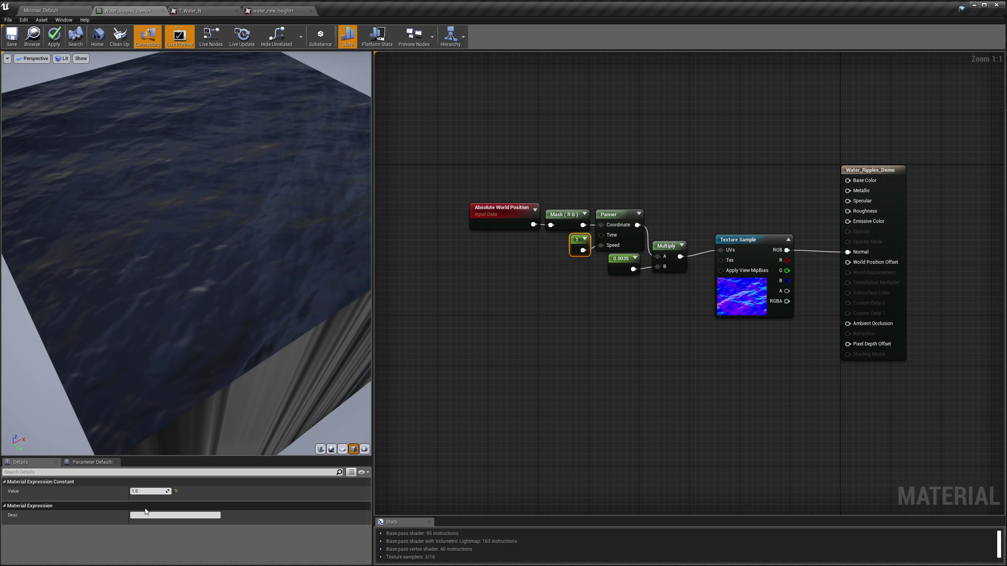
click(146, 492)
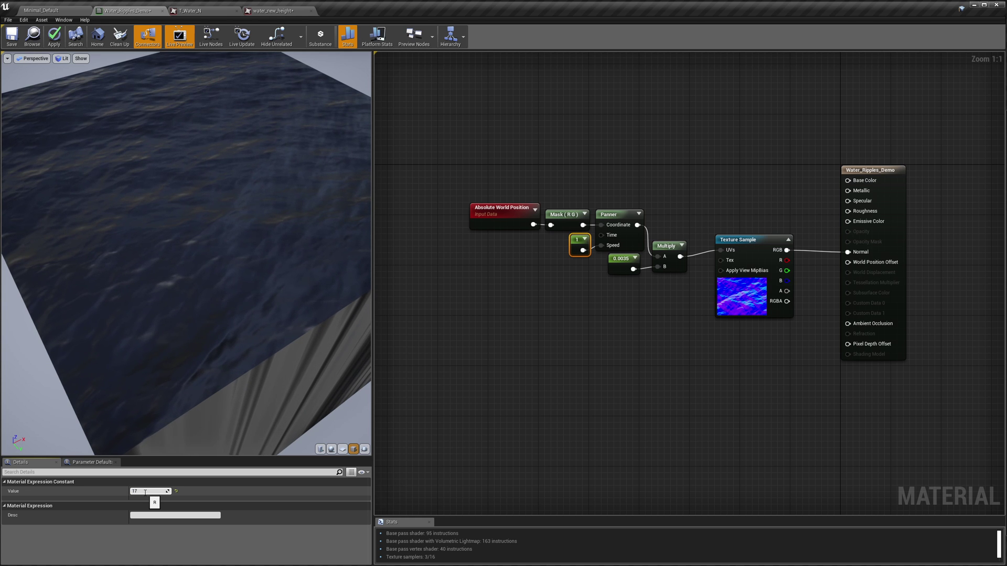
text(.5)
key(Return)
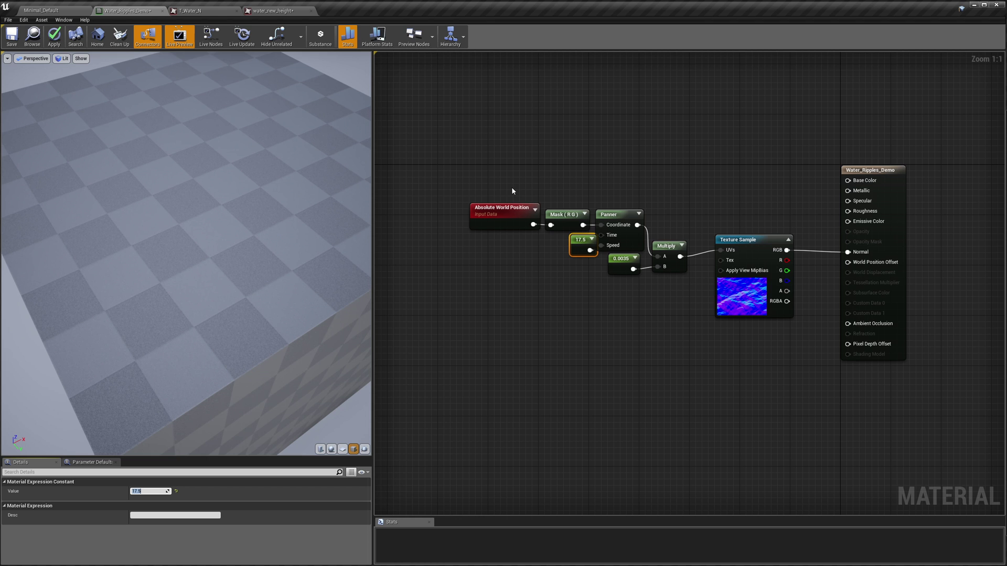
drag(582, 243, 577, 243)
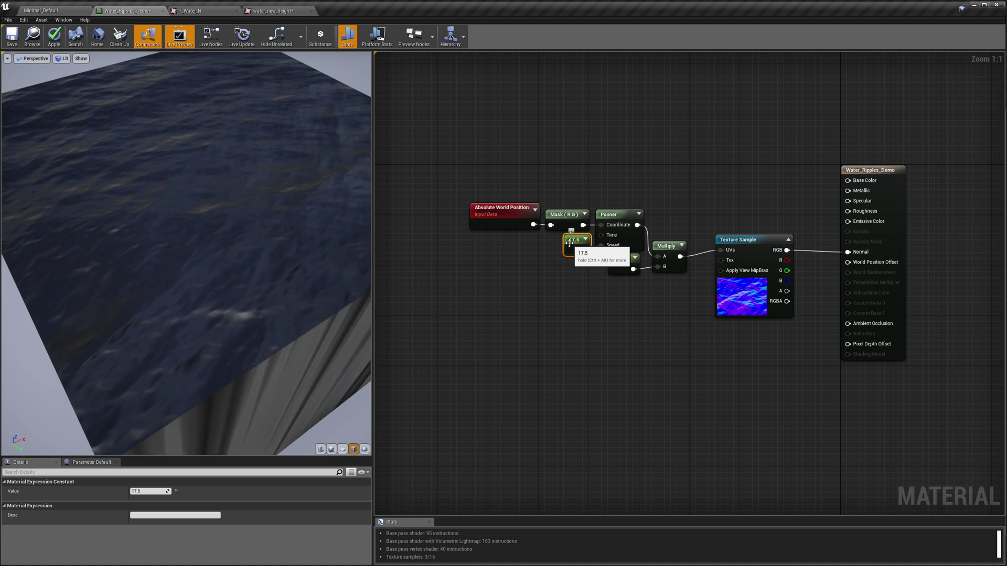
drag(570, 242, 508, 256)
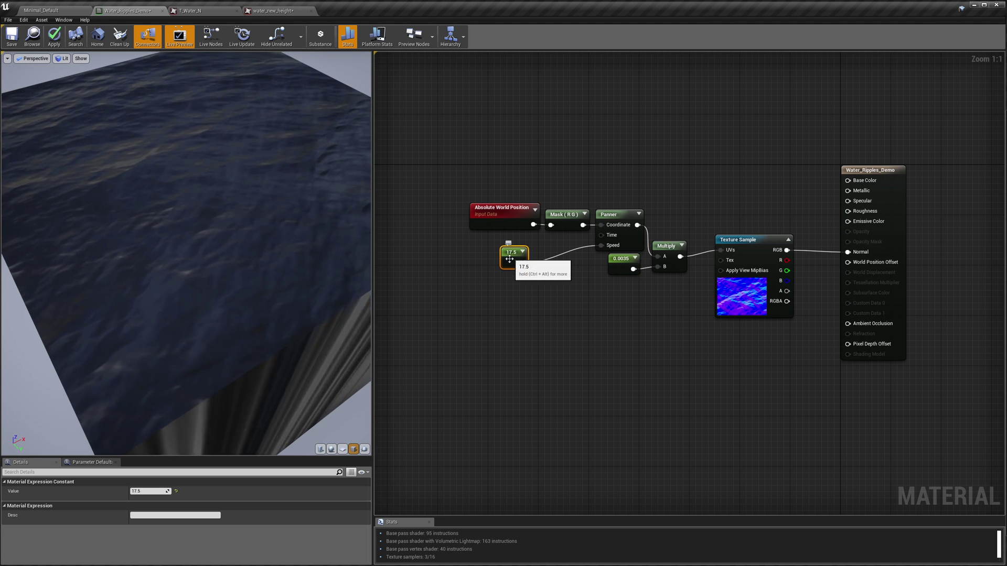
Step: Add a Constant2Vector of 17.5, 8.5 wired into the Panner's Speed
right_click(505, 295)
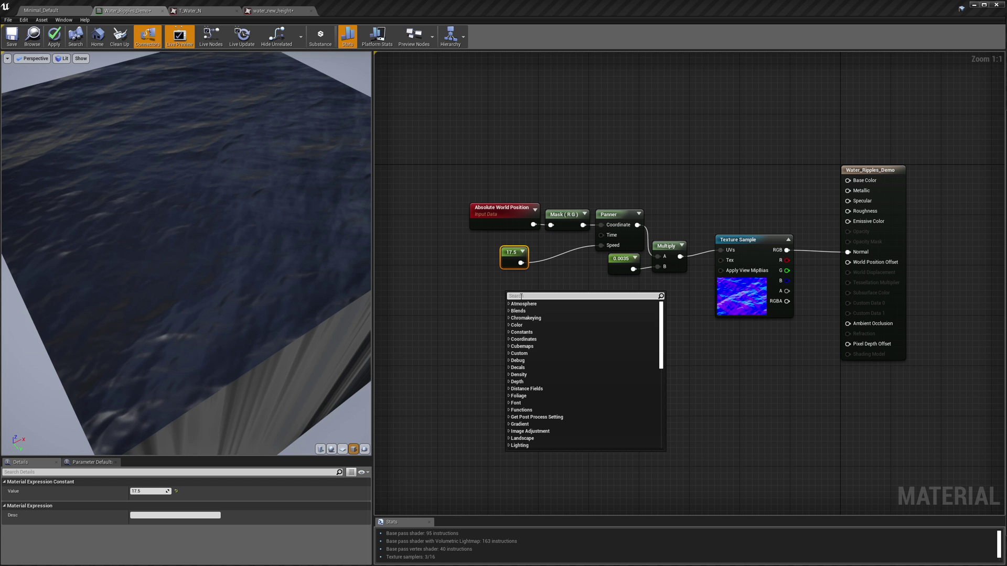
text(const)
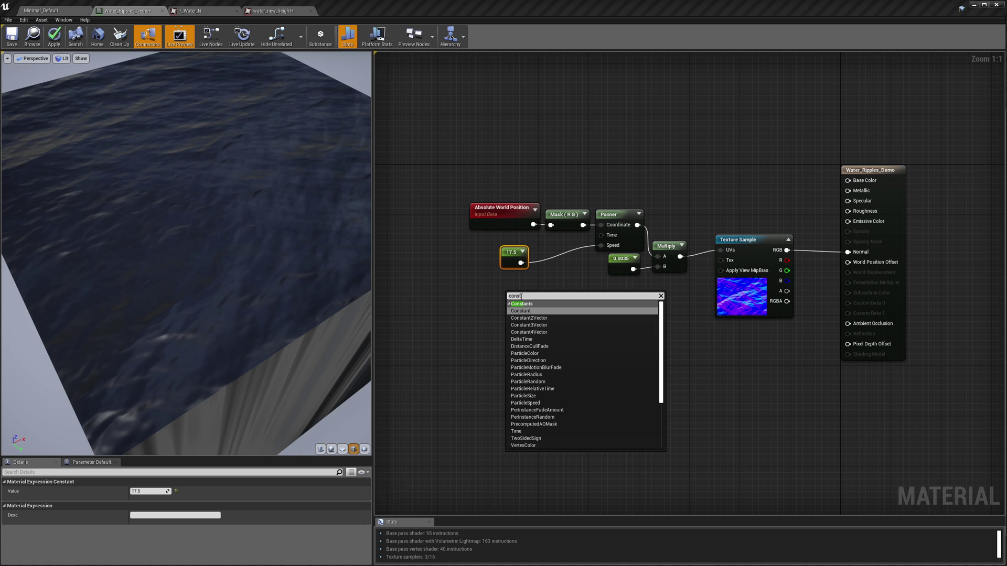
click(533, 318)
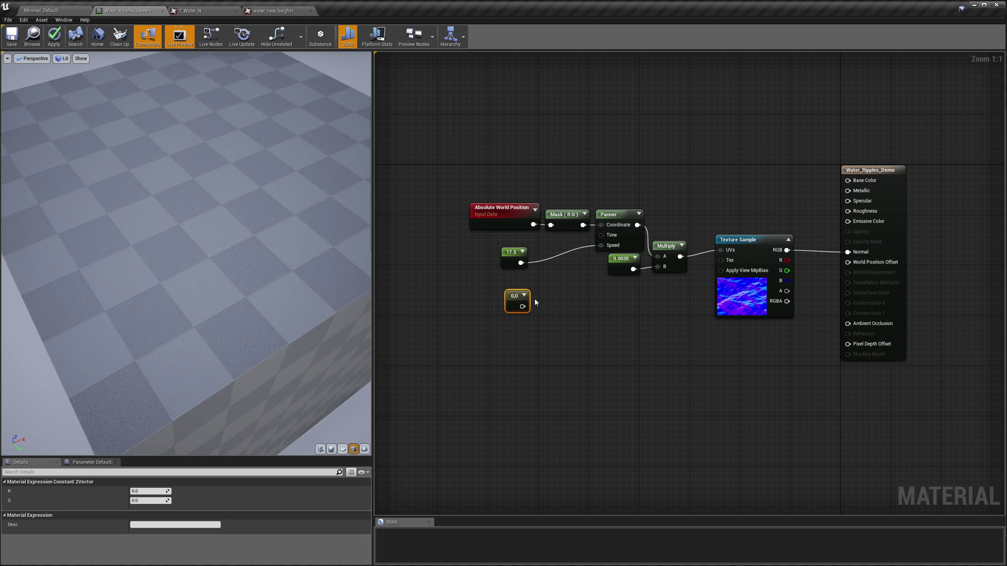
drag(522, 306, 601, 245)
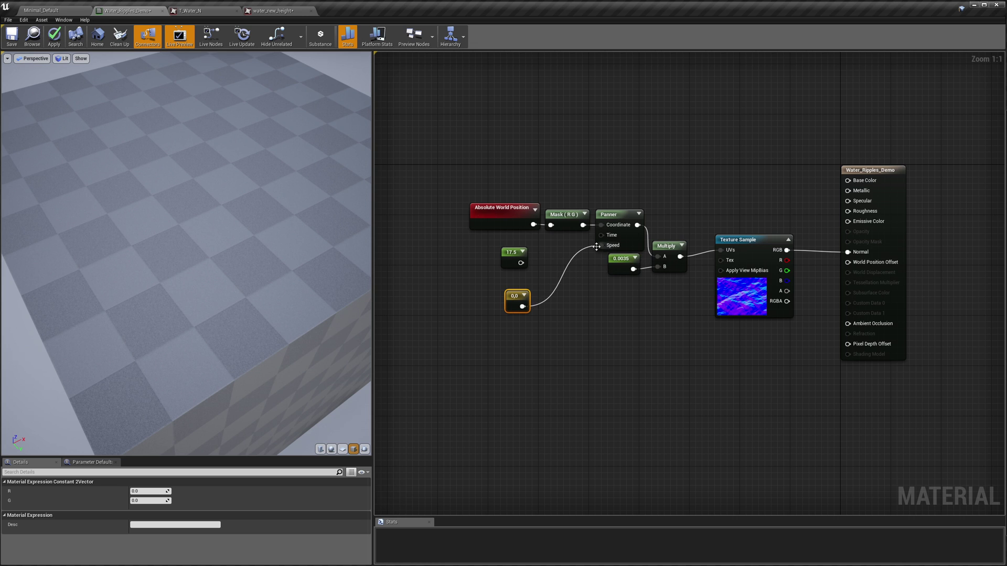
drag(518, 302, 520, 290)
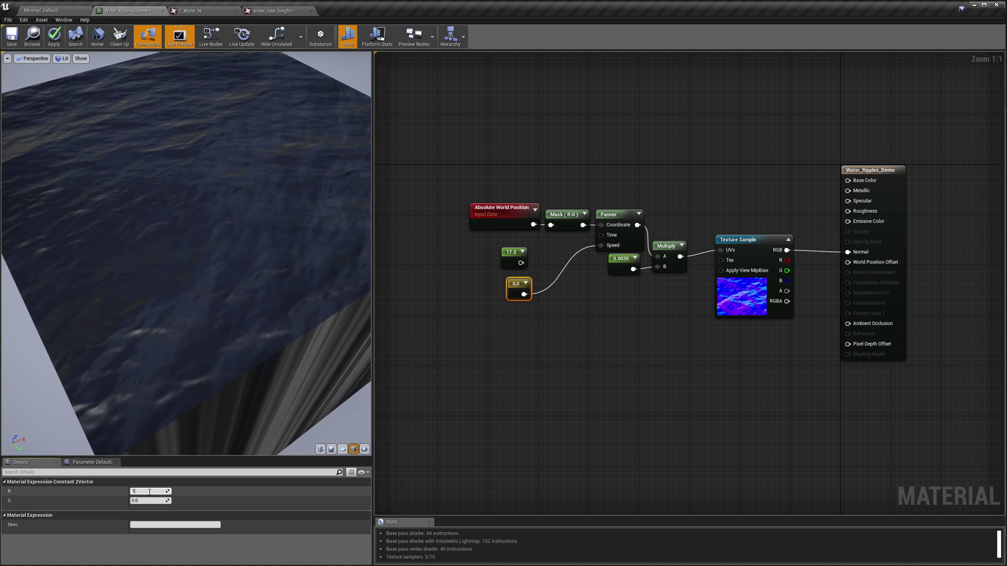
key(Return)
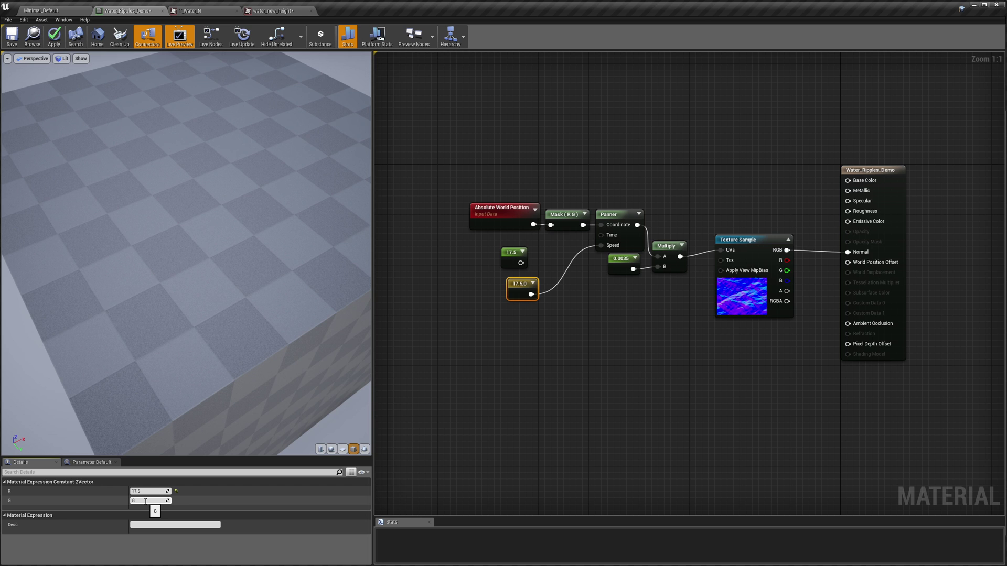
click(146, 502)
text(8.5)
key(Return)
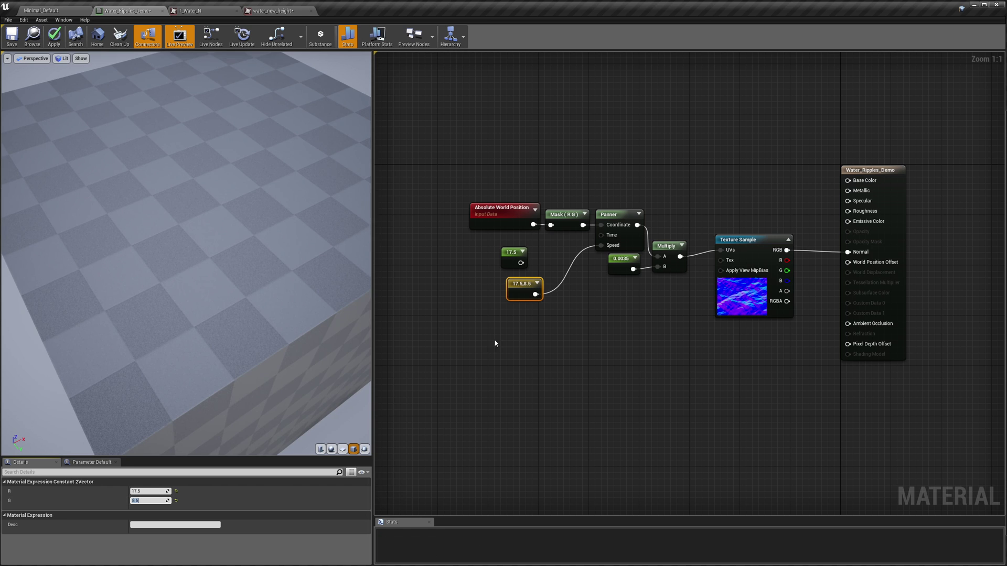
drag(525, 283, 565, 247)
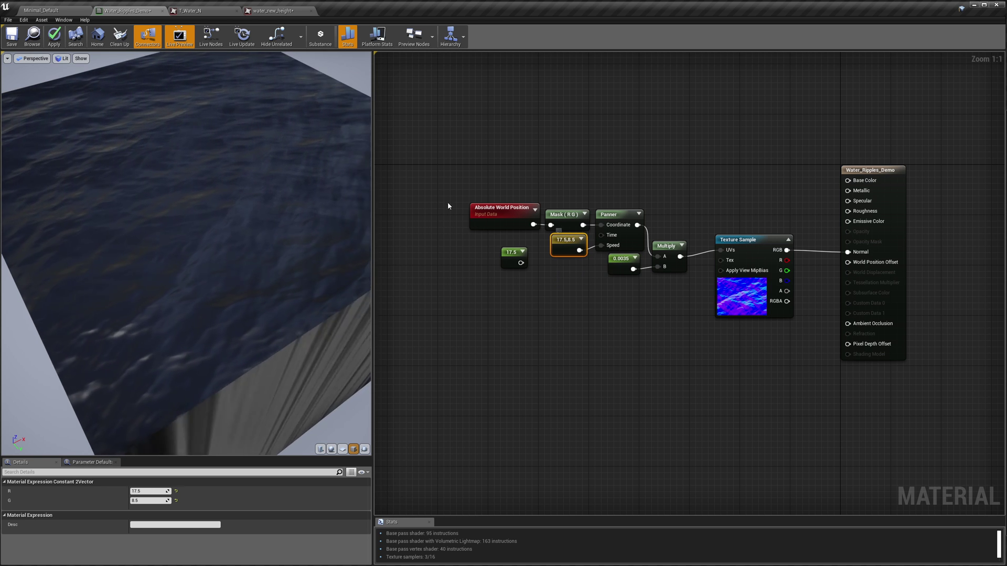
Step: Delete the old scalar 17.5 constant after checking the preview
drag(210, 262, 184, 225)
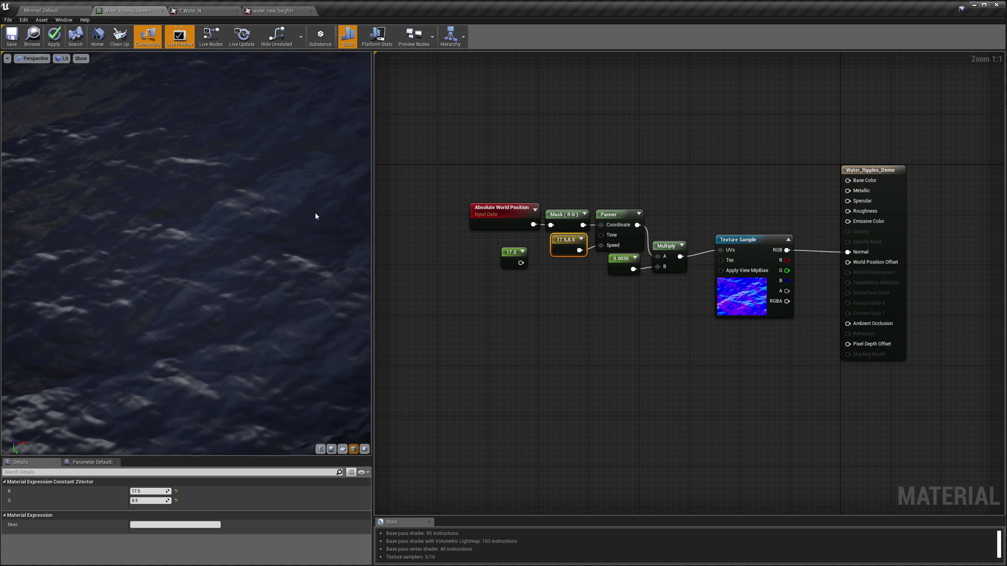
drag(315, 212, 281, 233)
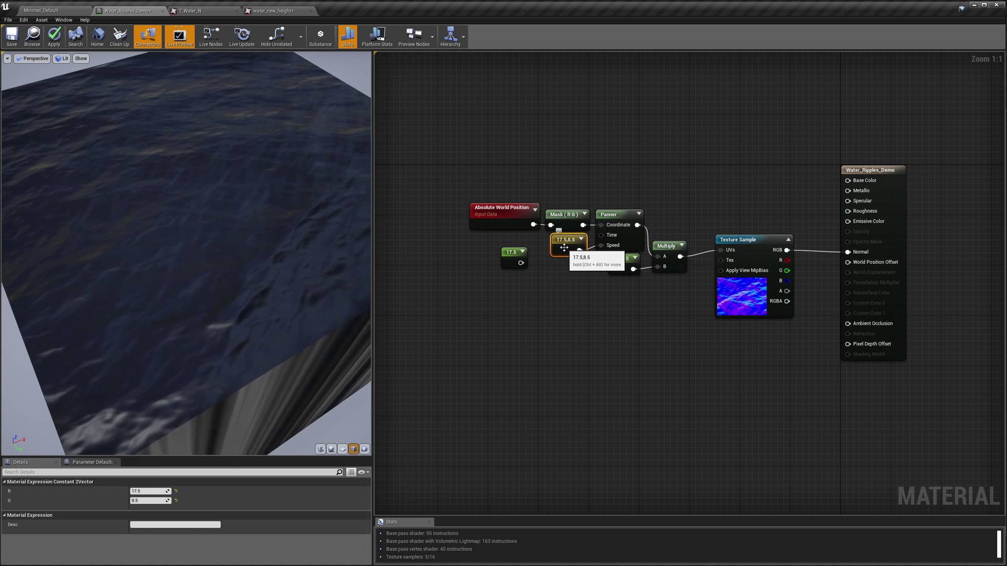
click(511, 254)
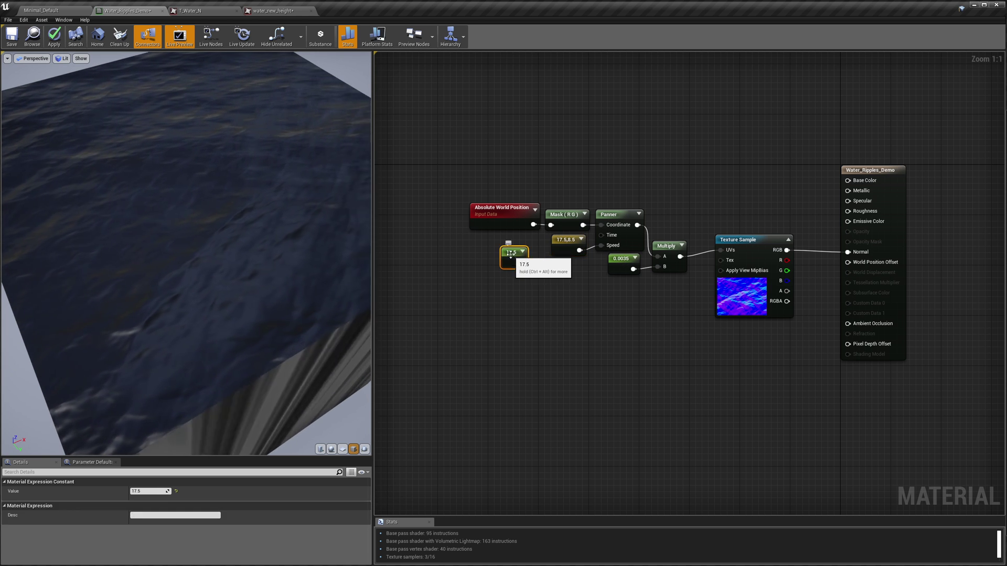
key(Delete)
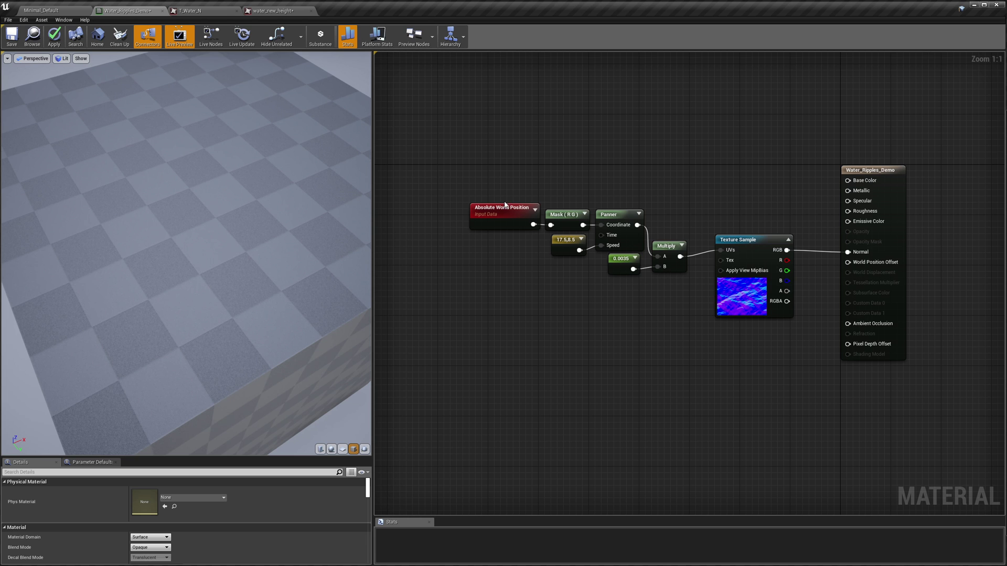
Step: Shift the node chain slightly right, then move Absolute World Position and Mask further left
drag(505, 205, 625, 266)
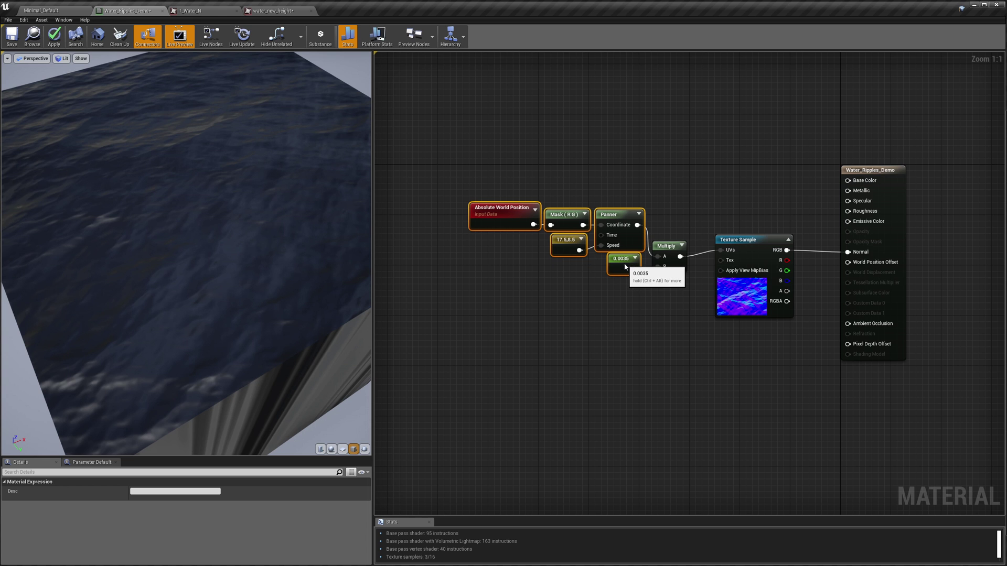
drag(508, 185, 666, 292)
drag(669, 250, 689, 243)
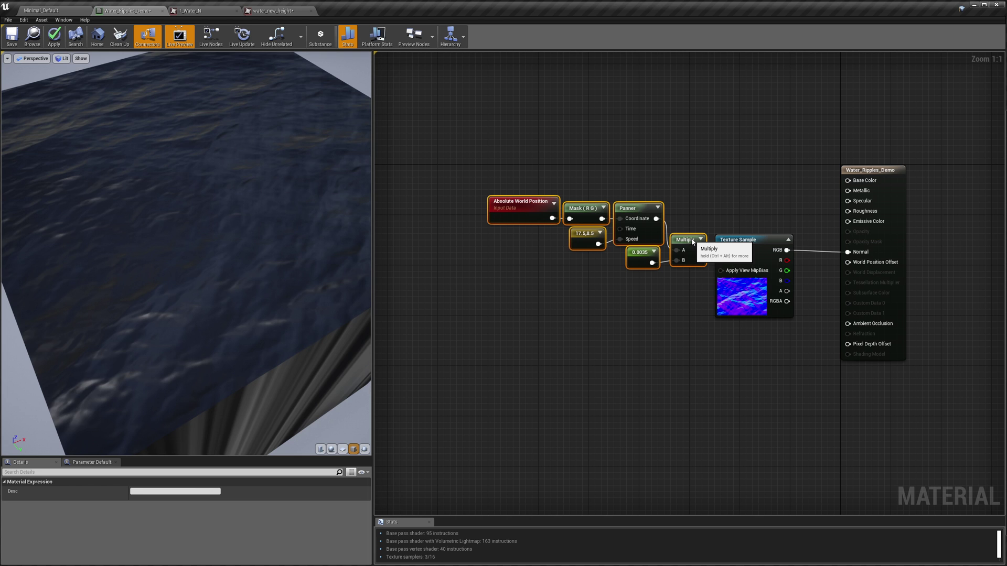
click(683, 188)
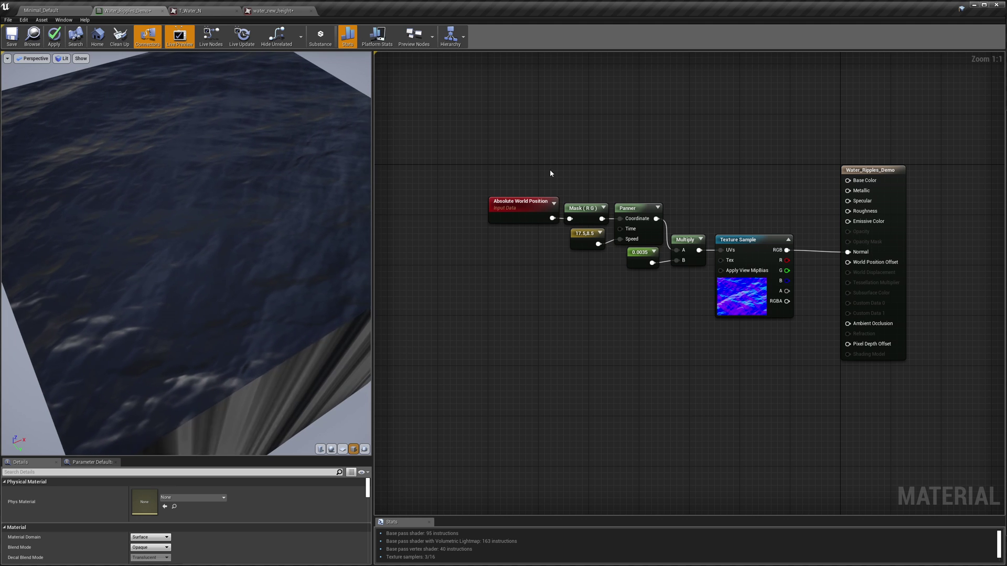
drag(521, 168, 638, 292)
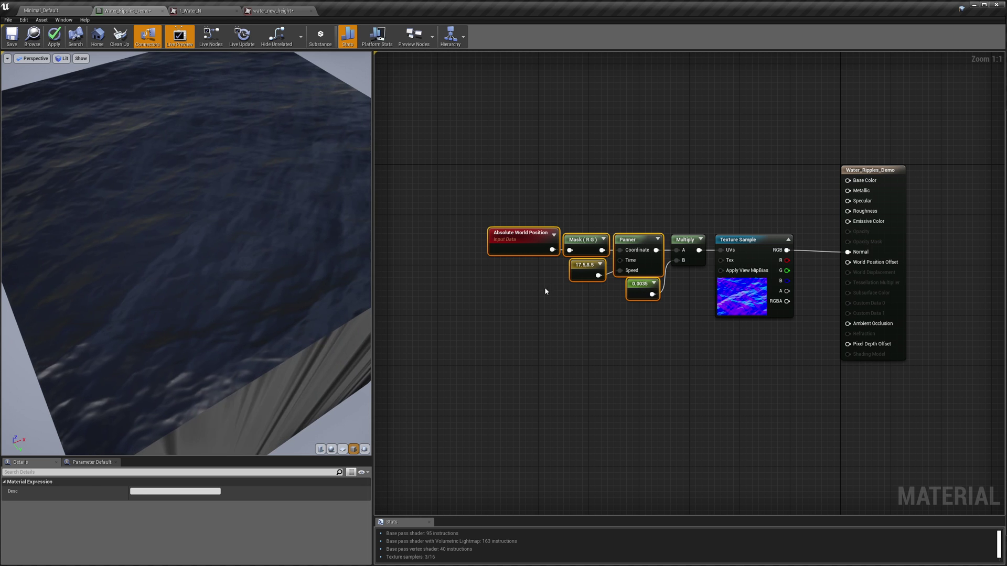
drag(581, 242, 486, 242)
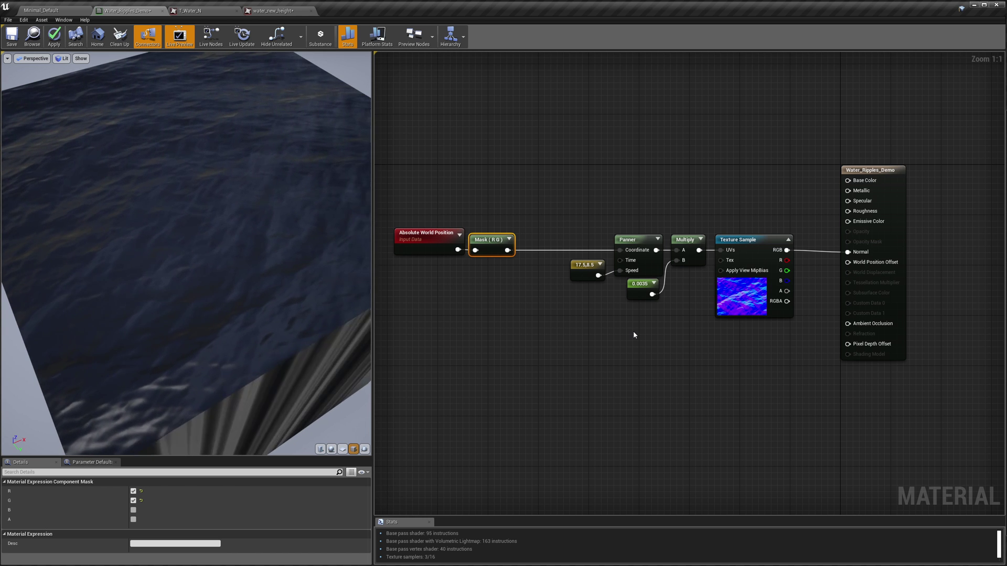
Step: Duplicate the Panner–Multiply–Texture Sample chain below the original, with multiplier 0.003
drag(567, 205, 781, 329)
key(ctrl+c)
key(ctrl+v)
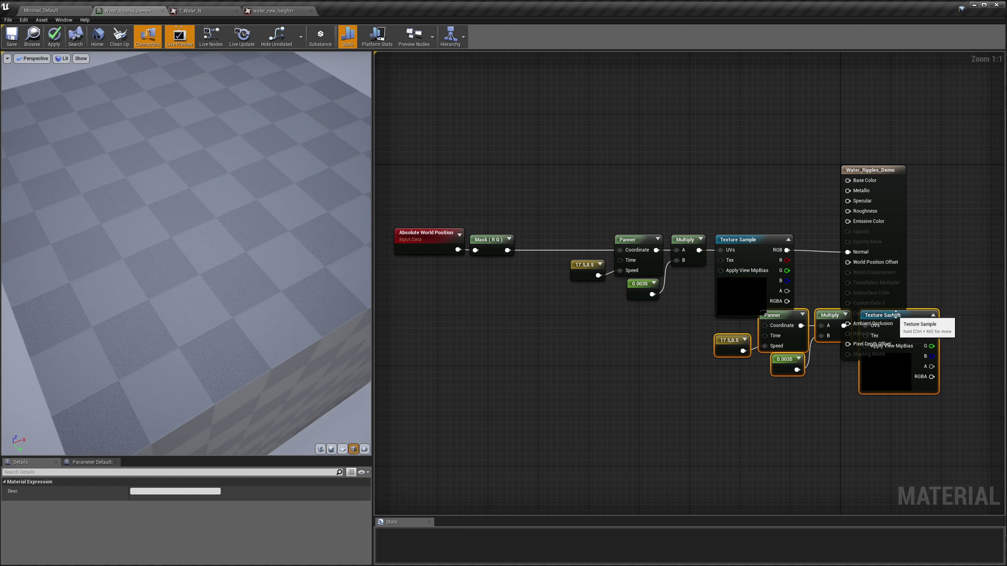
drag(896, 315, 754, 329)
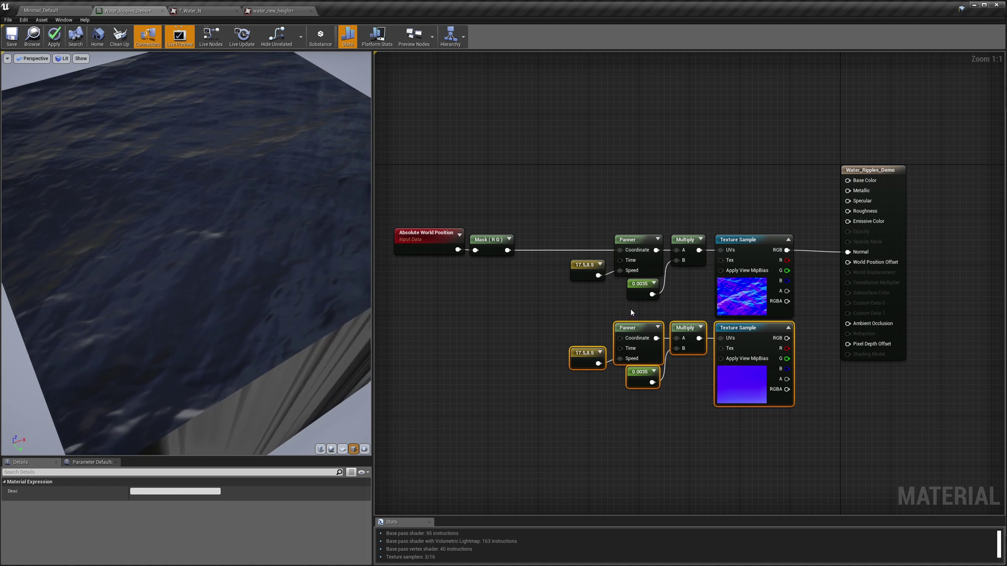
click(639, 374)
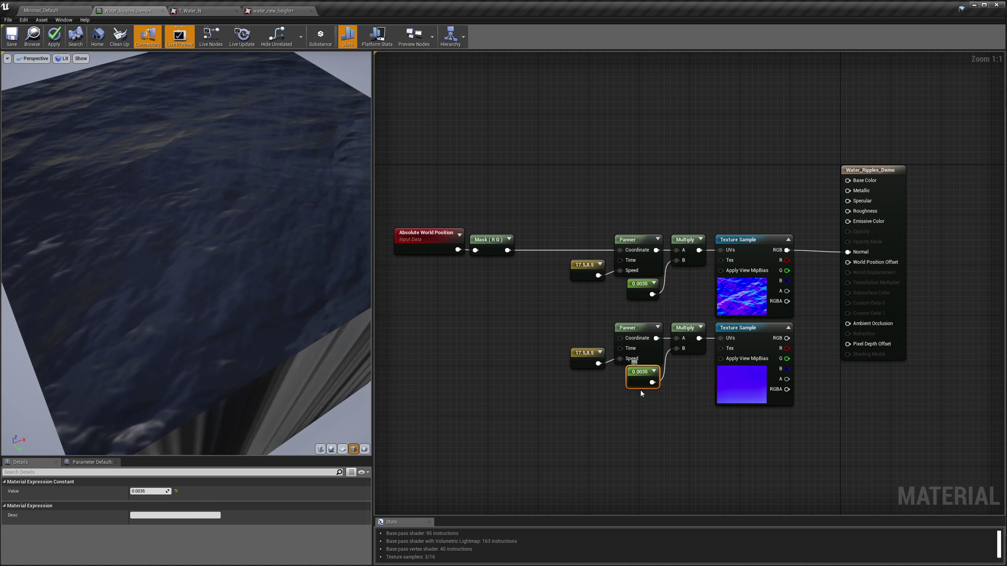
click(152, 492)
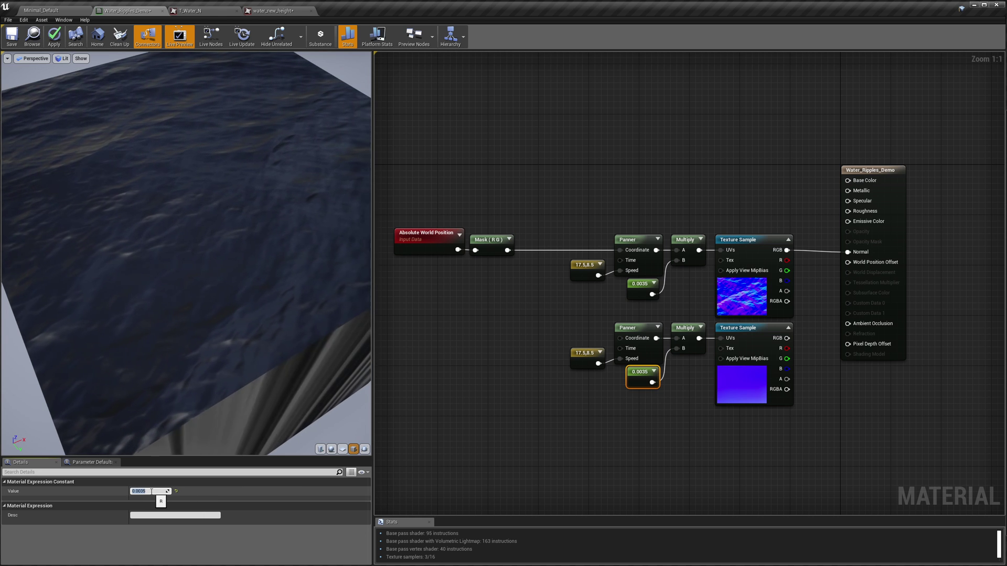
key(BackSpace)
key(Return)
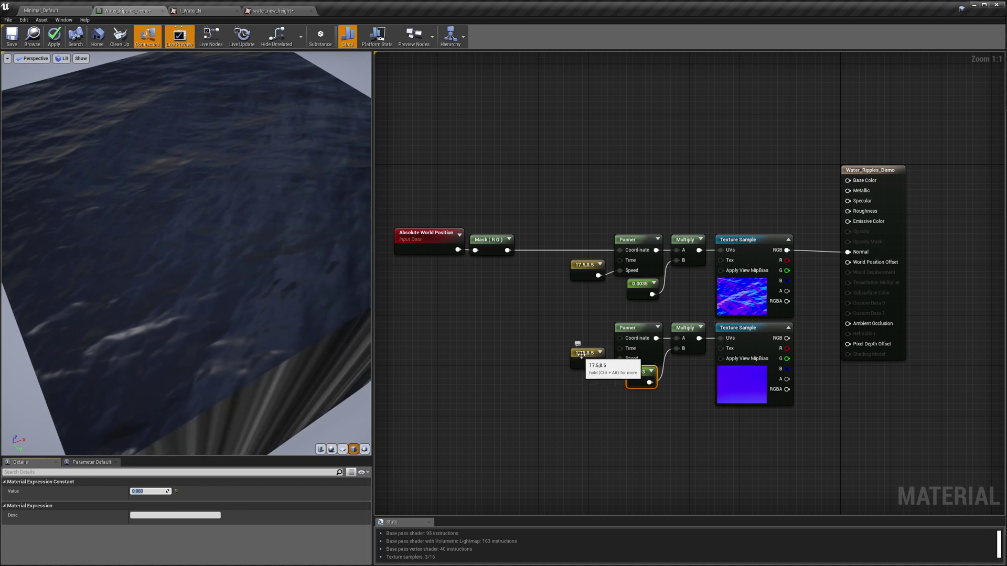
Step: Set the copied speed constant to R 0.25 and G -15
click(579, 359)
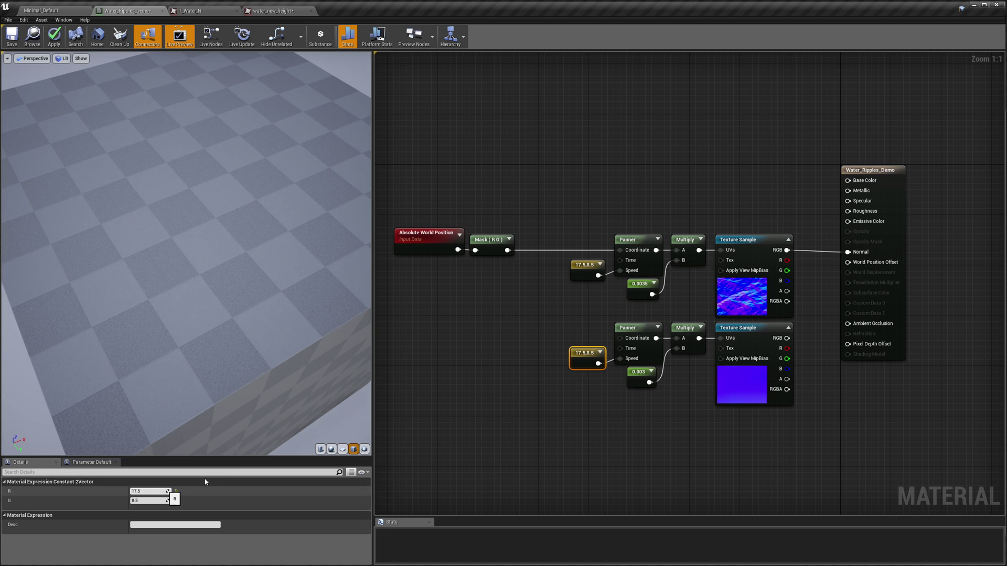
click(149, 491)
text(0.25)
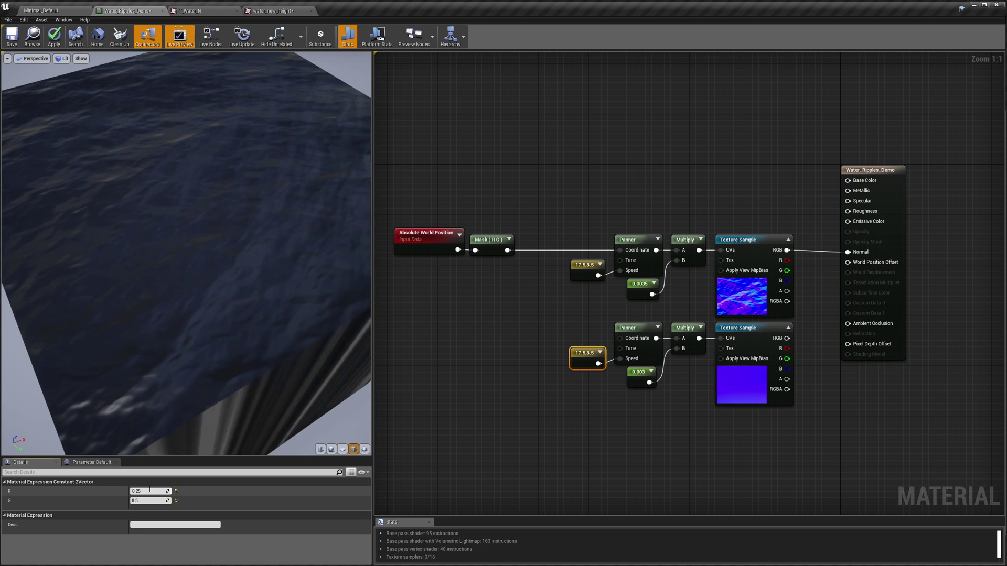
key(Return)
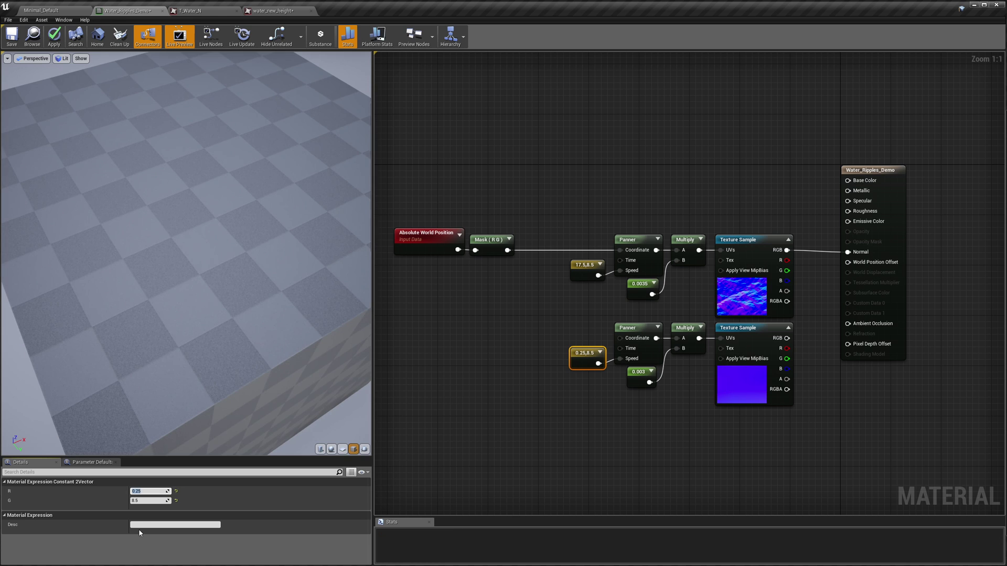
click(150, 501)
text(-15)
key(Return)
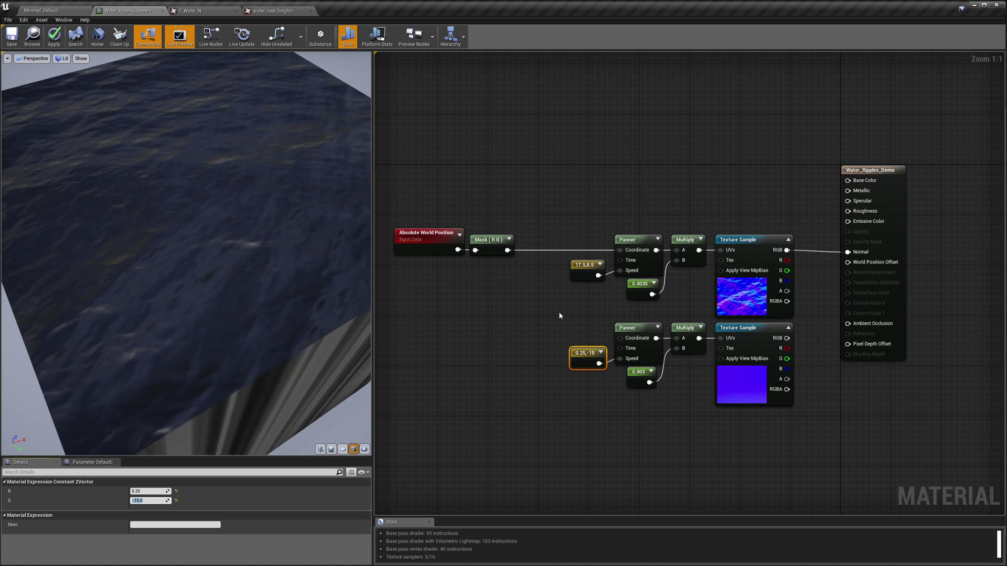
Step: Wire the Mask (R G) output into the lower Panner's Coordinate, then move all nodes up-left
drag(506, 251, 593, 322)
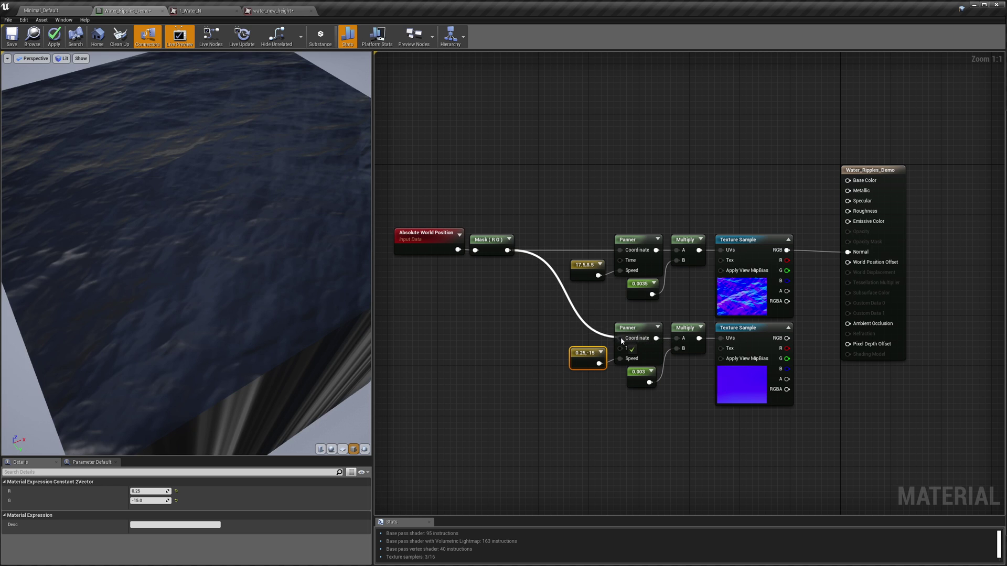
drag(621, 343, 619, 339)
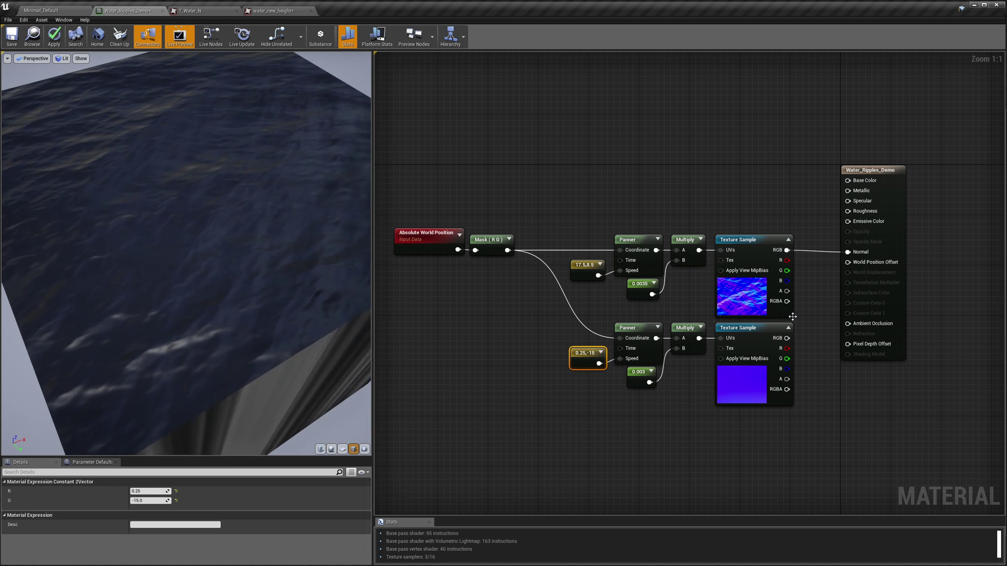
drag(432, 186, 750, 390)
drag(788, 306, 566, 244)
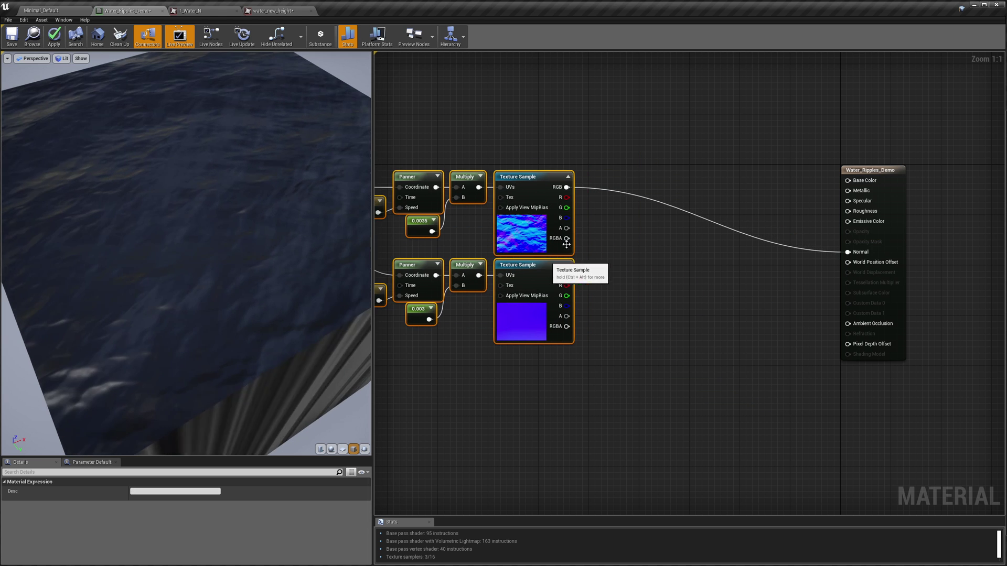
click(580, 206)
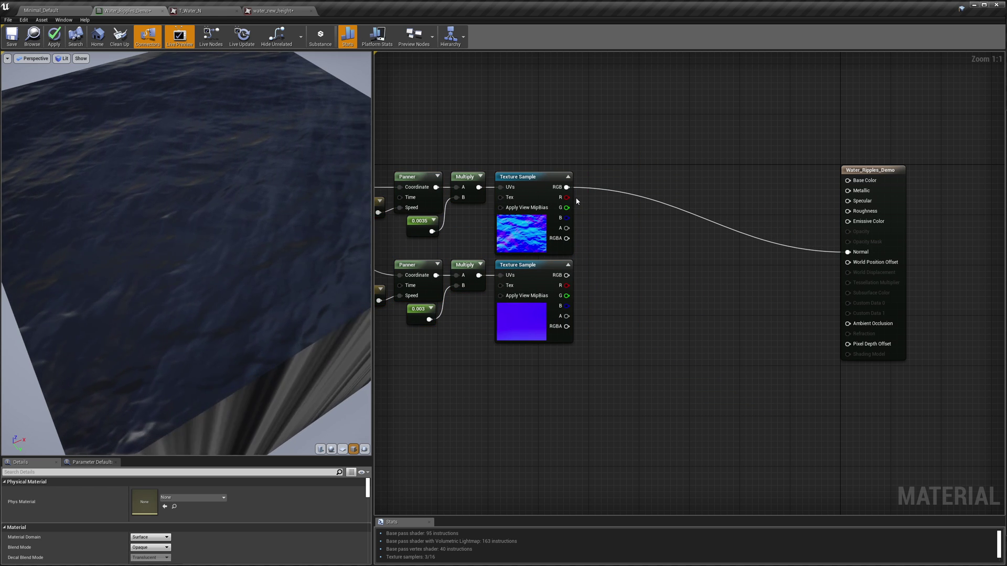
Step: Add an Append node from the top texture's R channel, with its G channel wired into B
drag(566, 197, 602, 202)
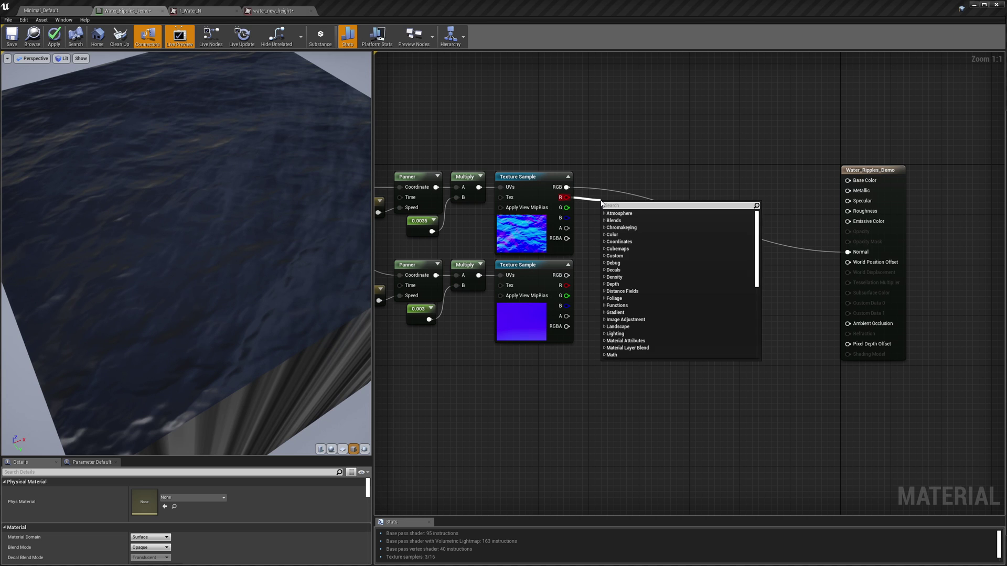
text(append)
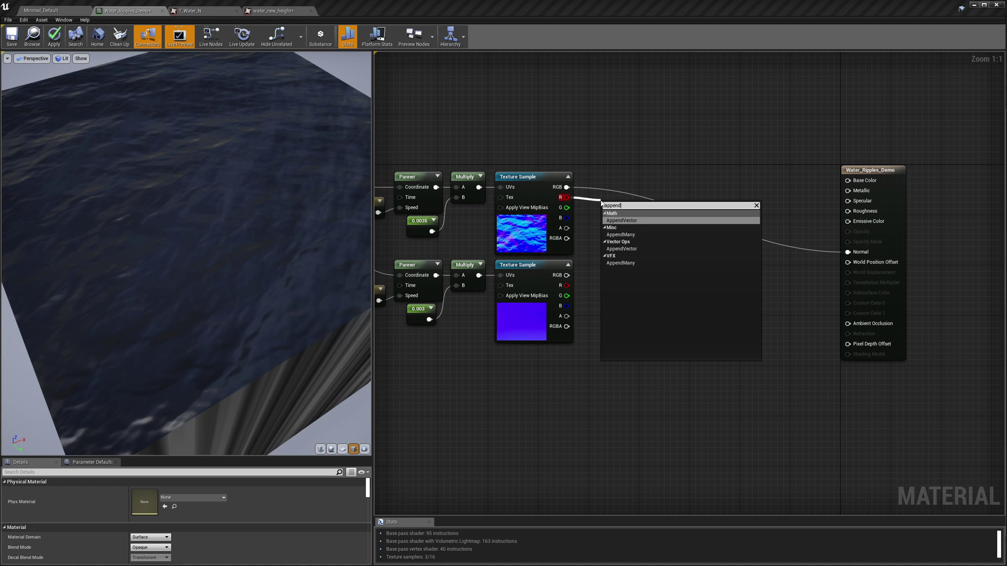
click(616, 221)
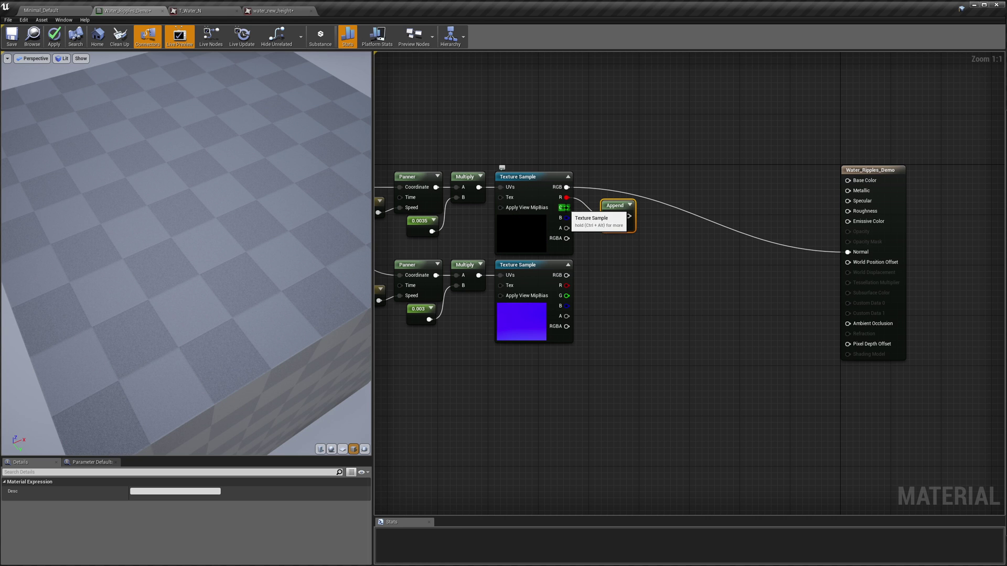
drag(566, 209, 592, 274)
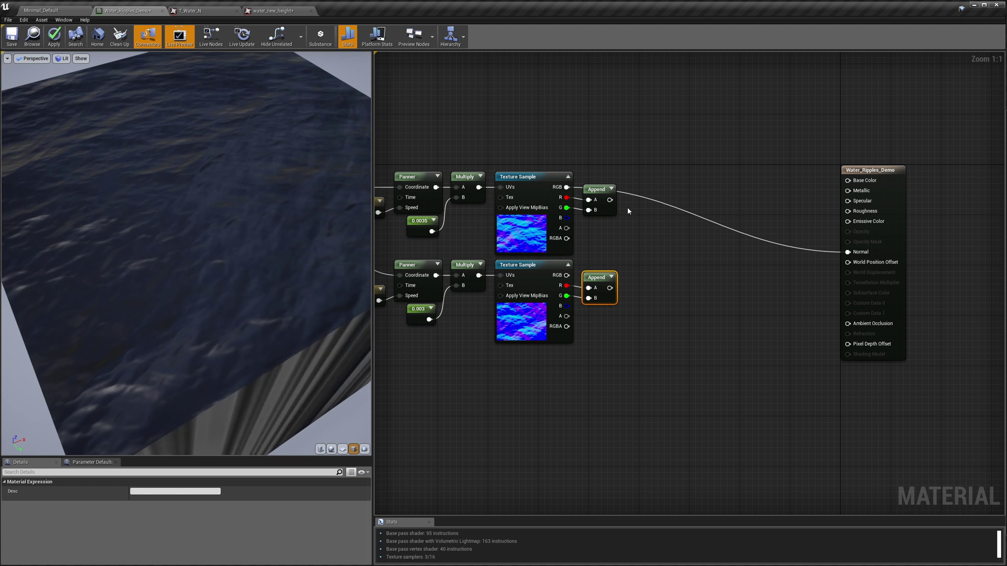
drag(609, 200, 634, 229)
Step: Sum the upper and lower Append outputs with an Add node
text(add)
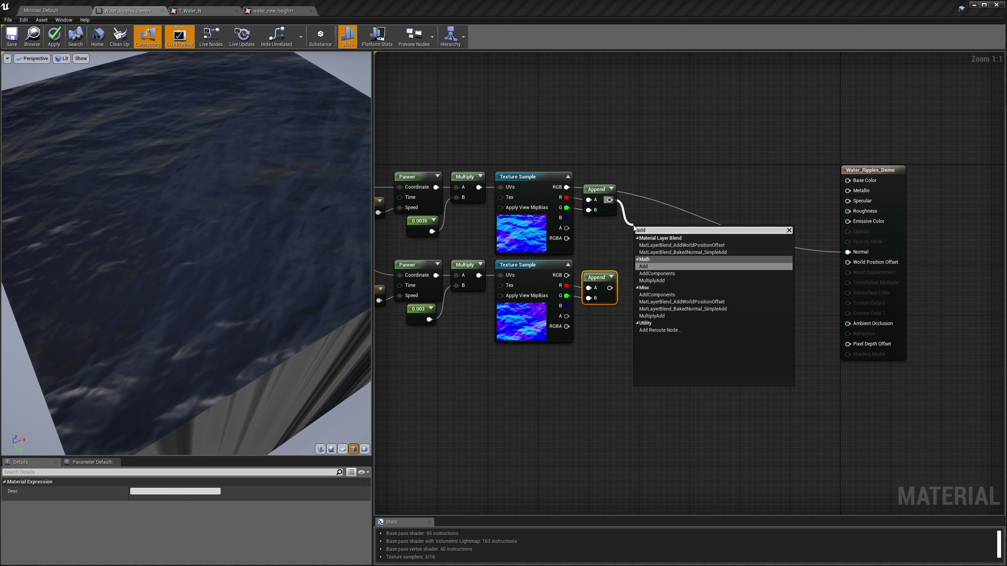
click(650, 266)
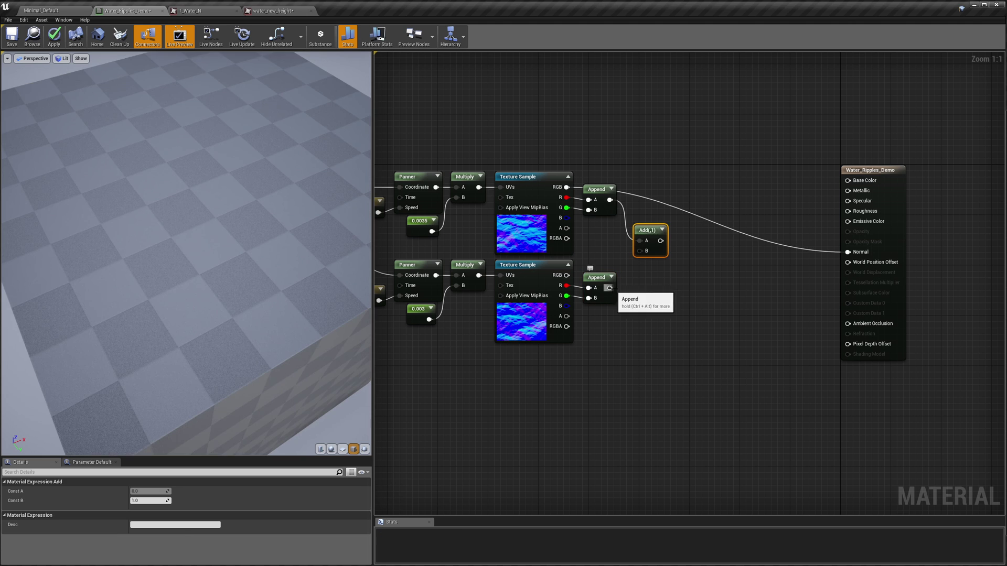
drag(609, 288, 637, 253)
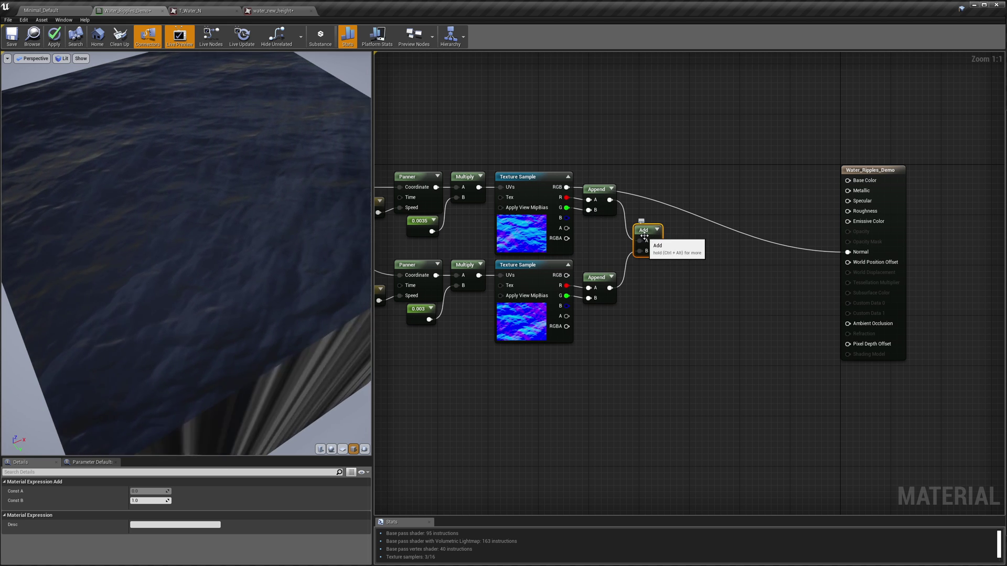
Step: Multiply the Add result by a Constant of 1.0 and wire the Multiply into Normal
drag(656, 241, 692, 253)
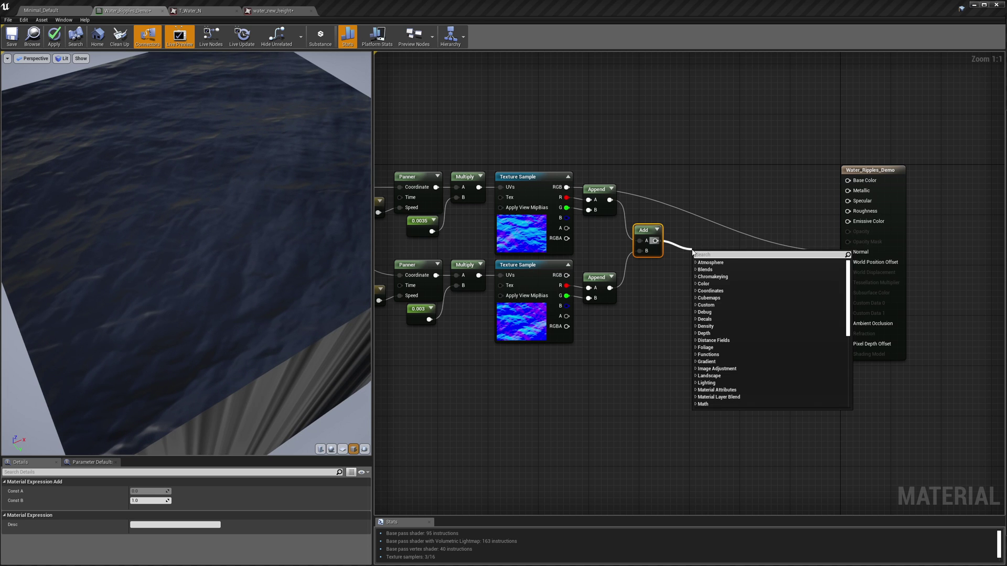
text(mul)
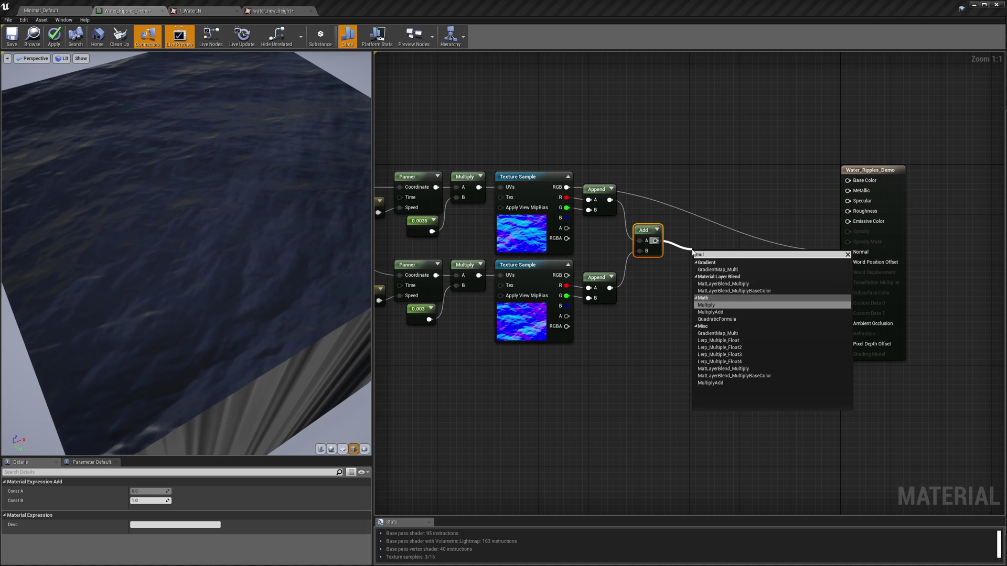
click(707, 304)
drag(709, 252, 660, 279)
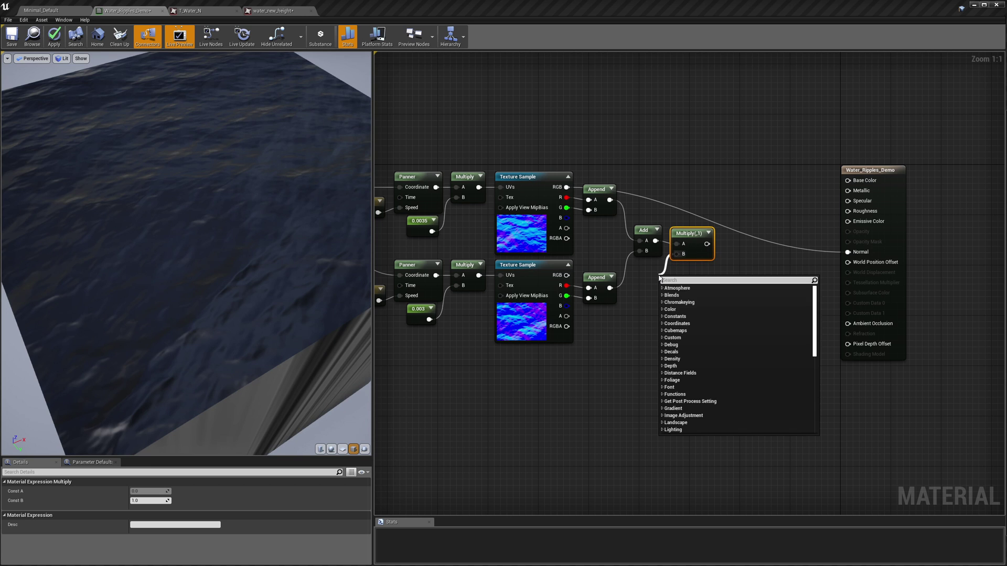
text(const)
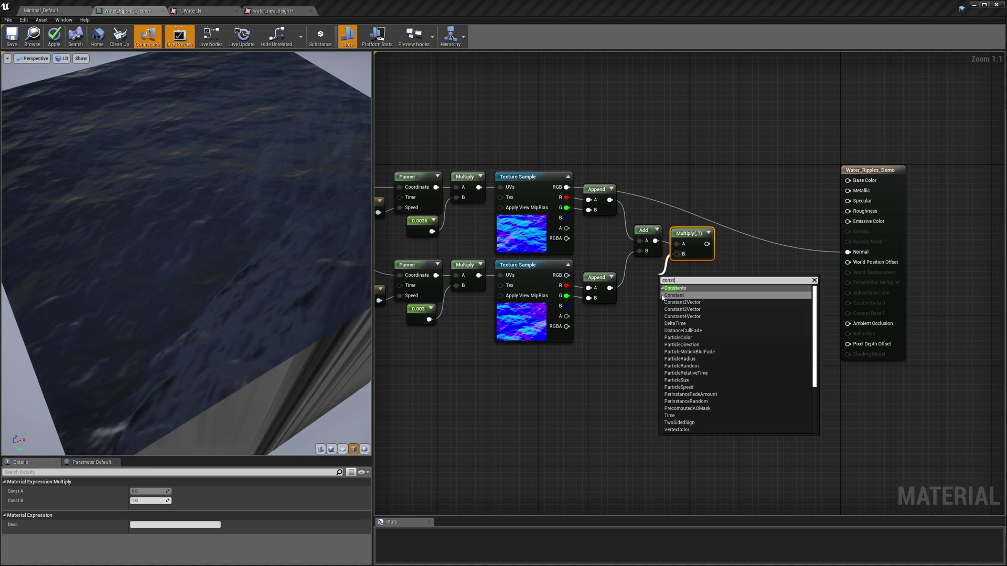
click(674, 296)
drag(666, 284, 647, 271)
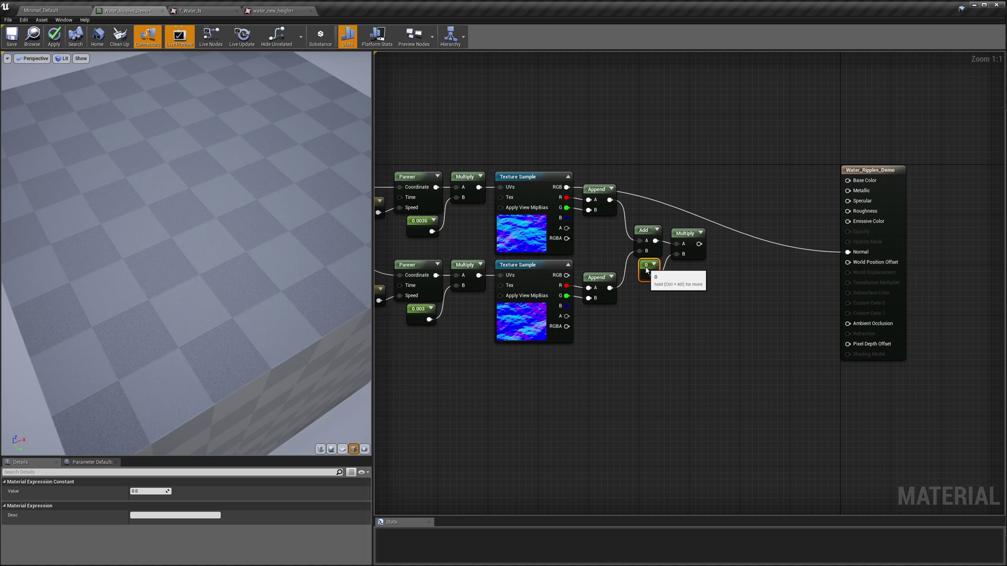
drag(699, 244, 845, 251)
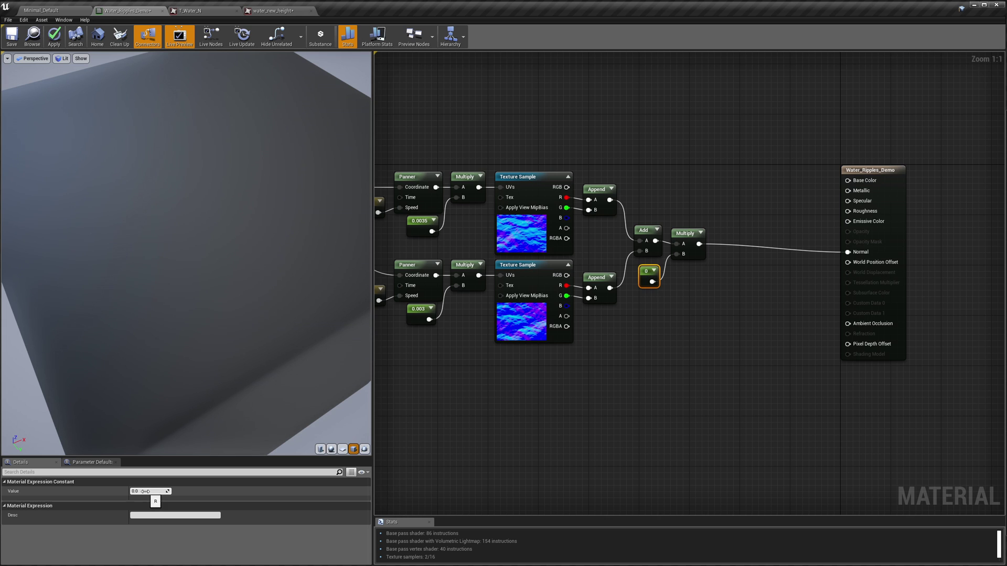
key(Return)
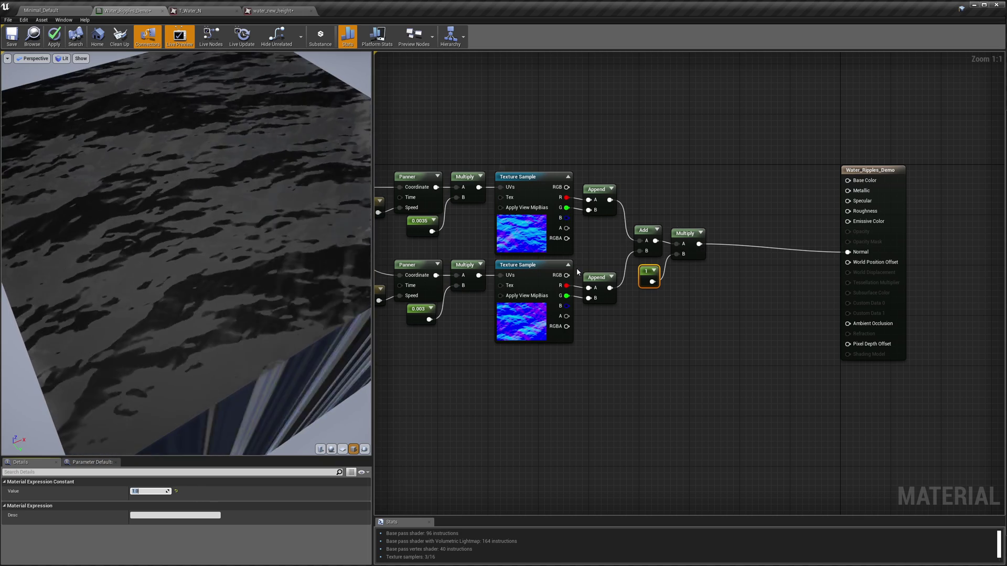
Step: Insert a DeriveNormalZ_Function after the Multiply and connect its Result to Normal
drag(699, 244, 766, 282)
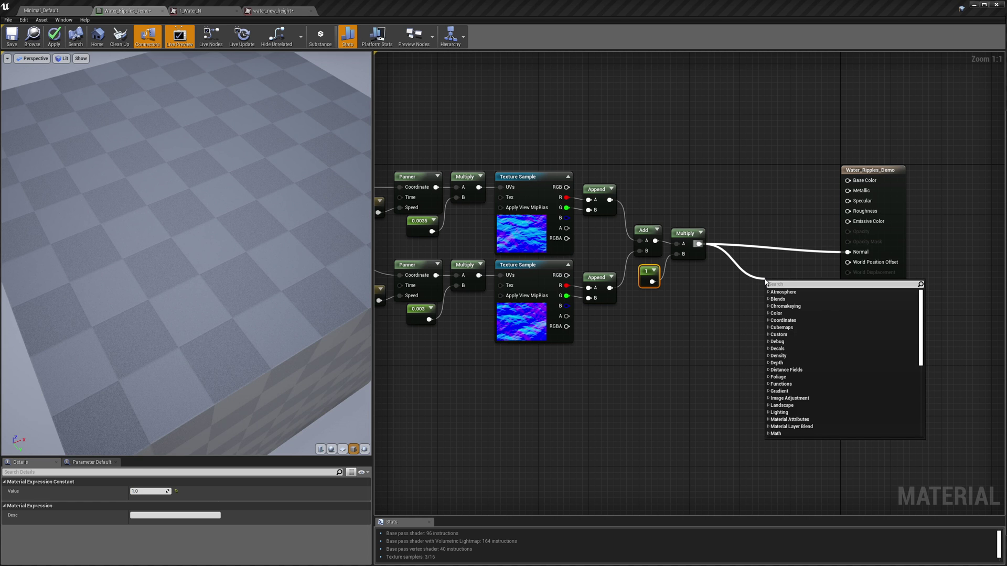
text(derive)
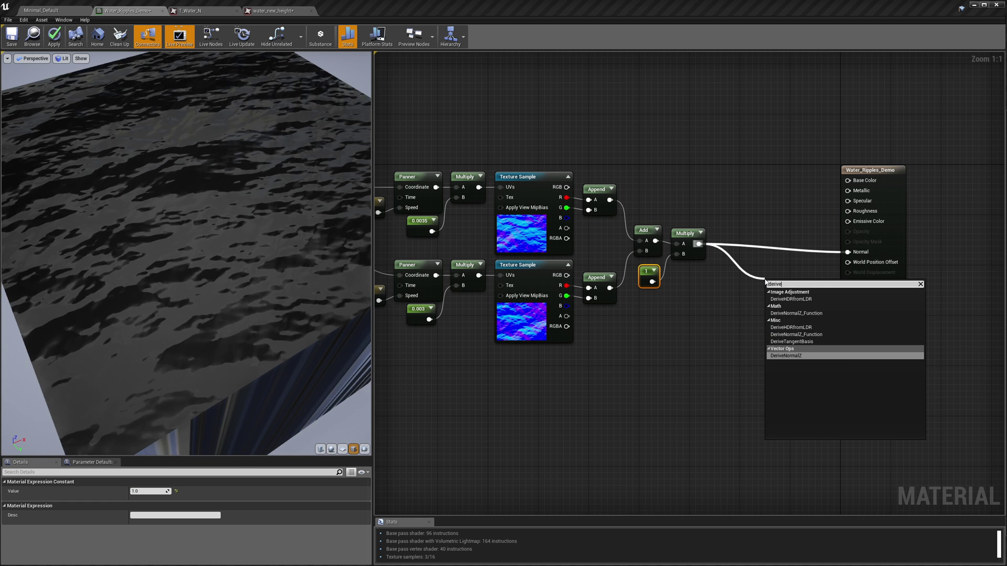
click(796, 334)
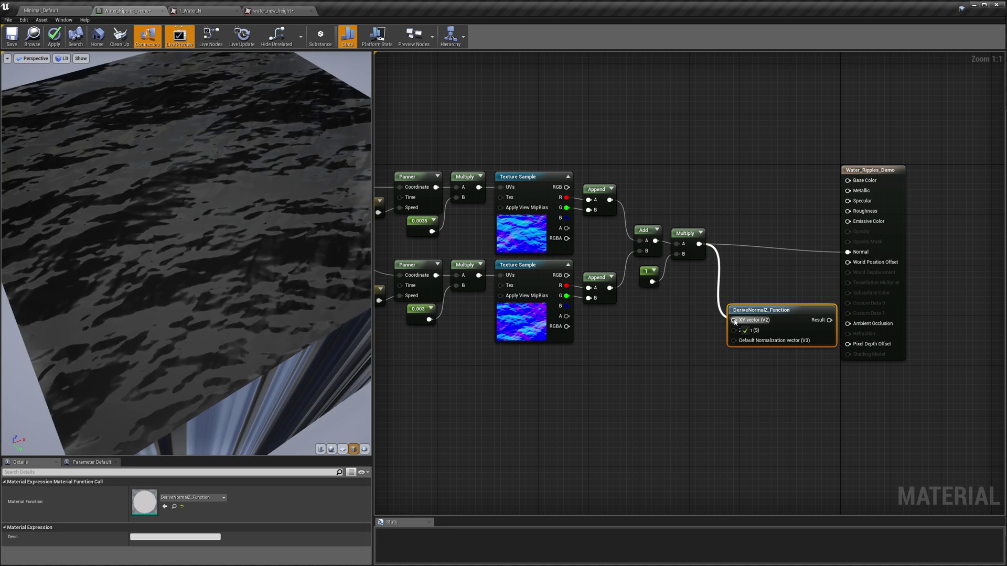
drag(760, 310, 741, 277)
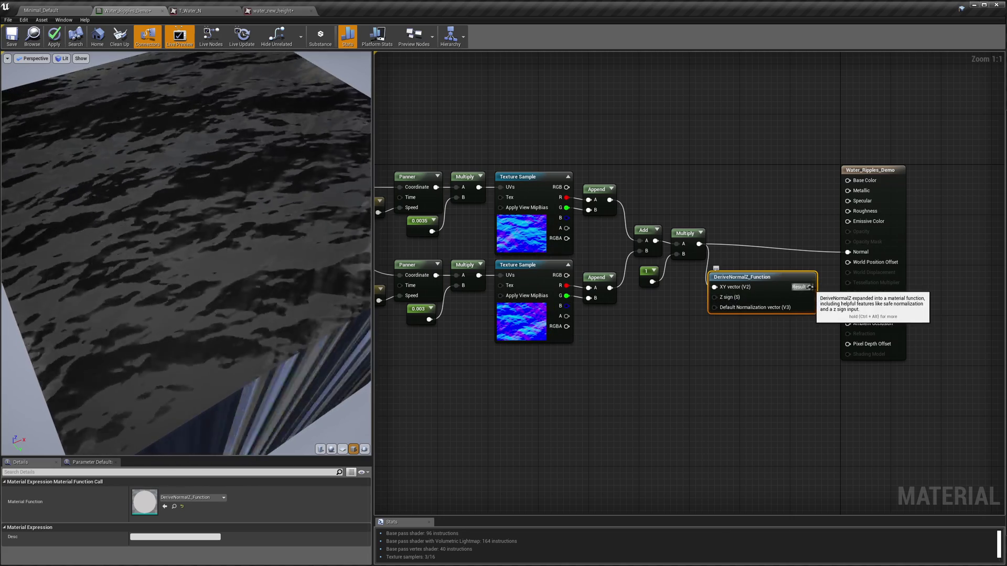
drag(810, 287, 846, 253)
drag(781, 277, 797, 244)
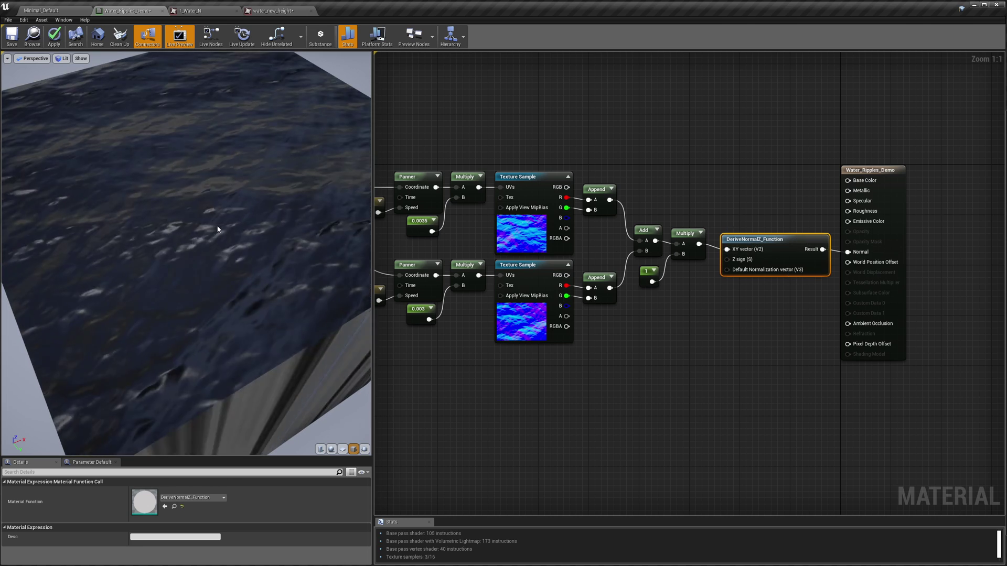
right_drag(503, 382, 669, 383)
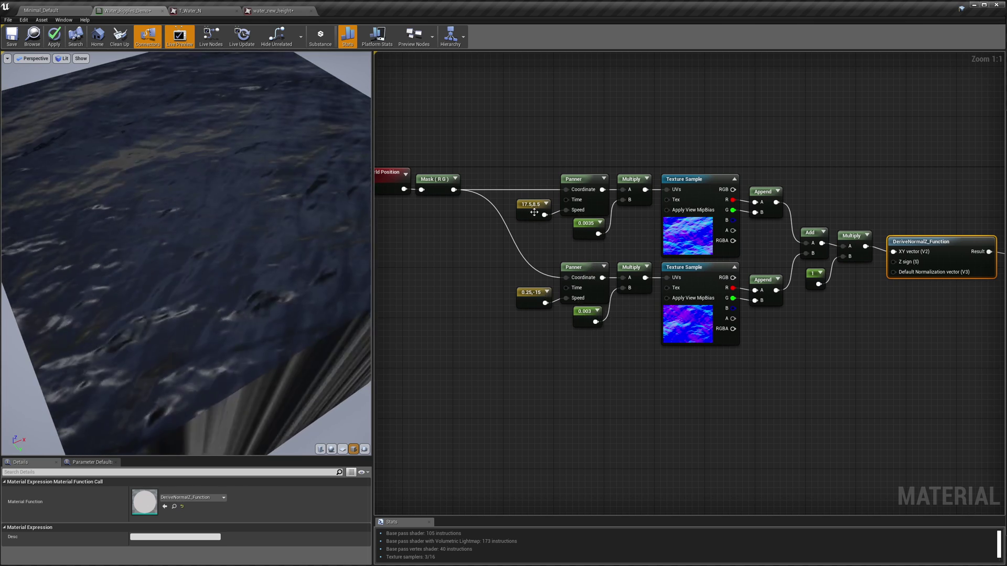
drag(272, 258, 345, 177)
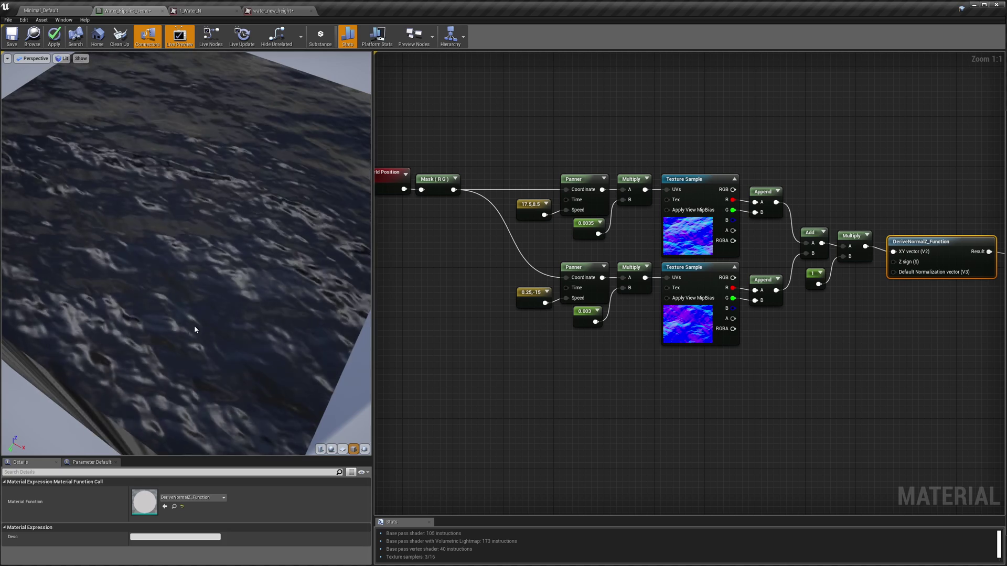
mouse_move(194, 325)
mouse_down()
mouse_move(181, 299)
mouse_move(205, 315)
mouse_move(195, 329)
mouse_up()
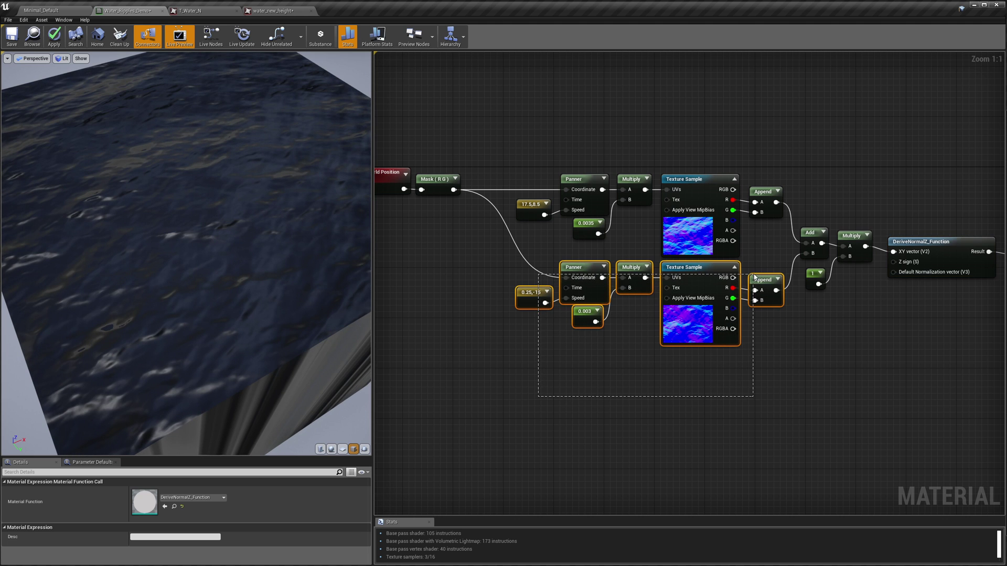
Step: Duplicate the second row's Panner, Multiply, Texture Sample and Append chain and place it below
drag(761, 274, 760, 275)
key(ctrl+c)
key(ctrl+v)
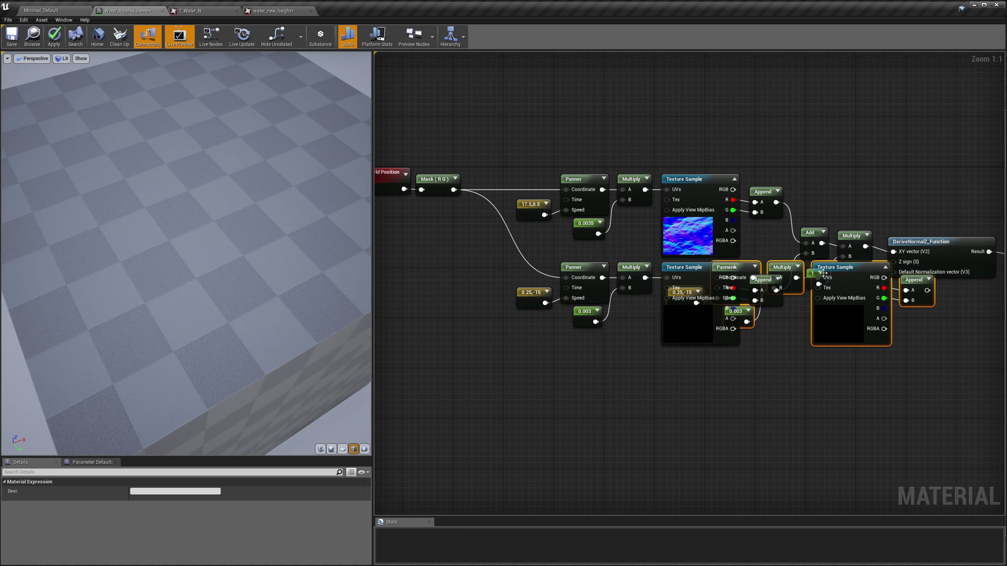
drag(823, 273, 686, 367)
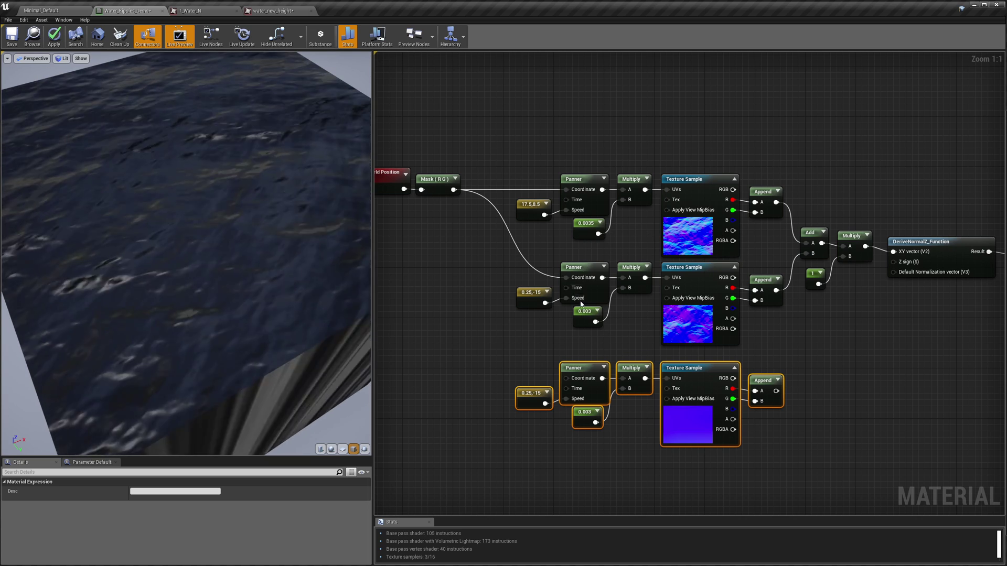
click(587, 413)
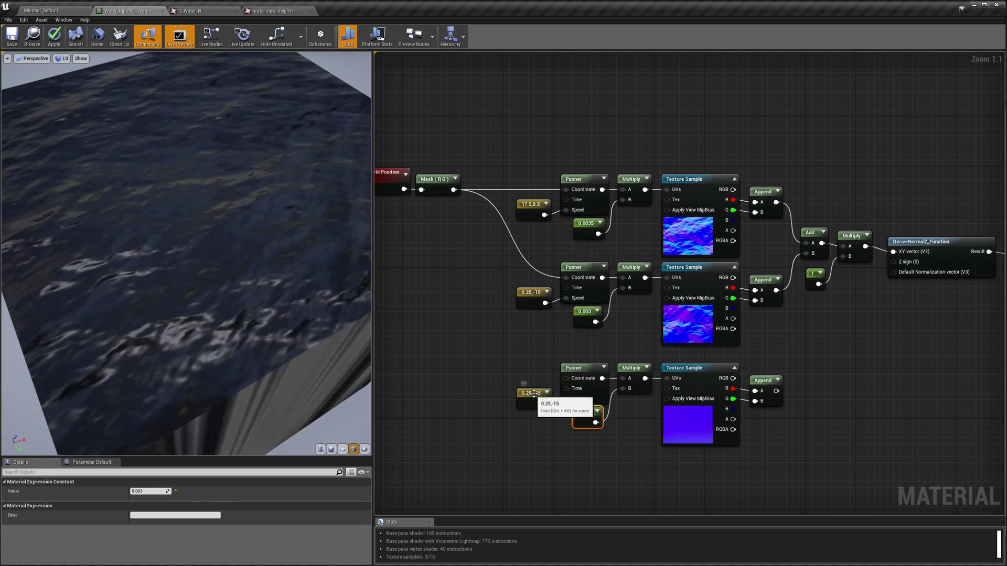
Step: Replace the third row's 0.003 constant with a Constant2Vector wired into its Multiply
drag(597, 417, 586, 431)
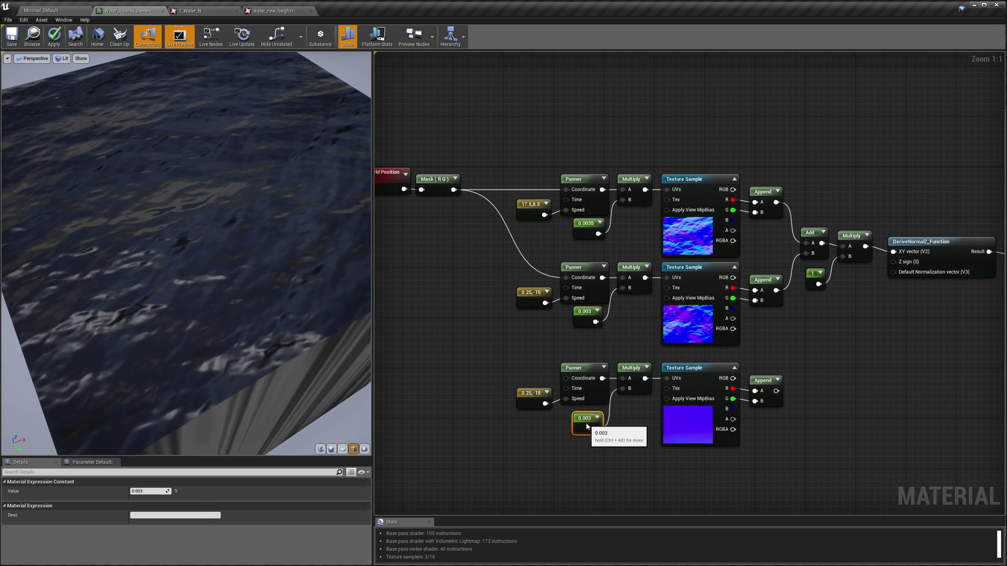
key(Delete)
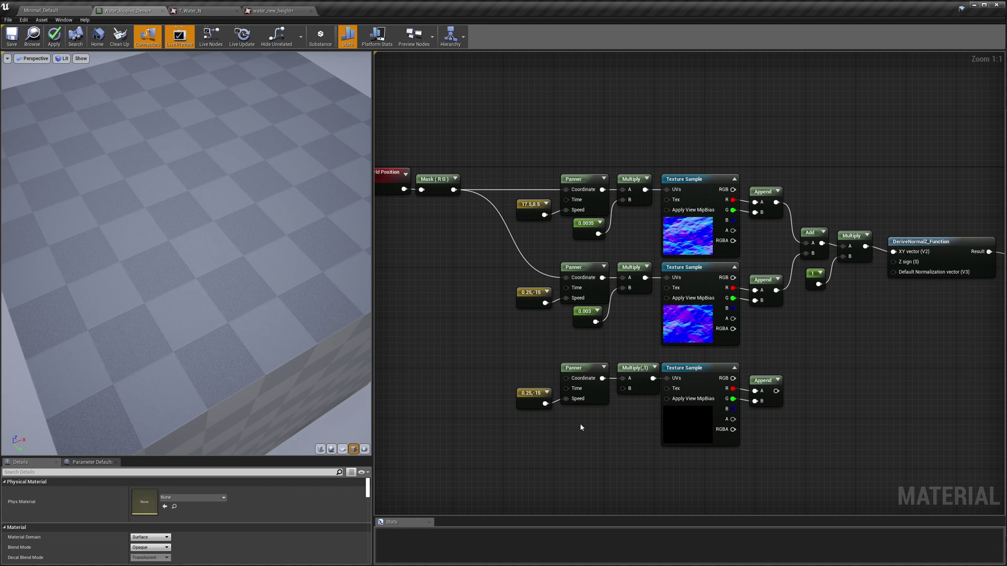
right_click(581, 427)
text(c)
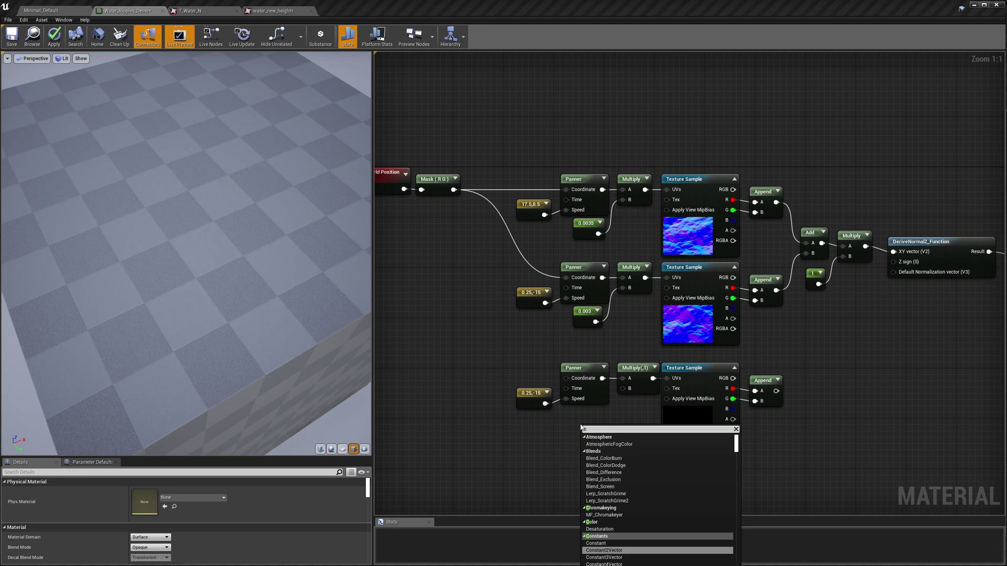
text(on)
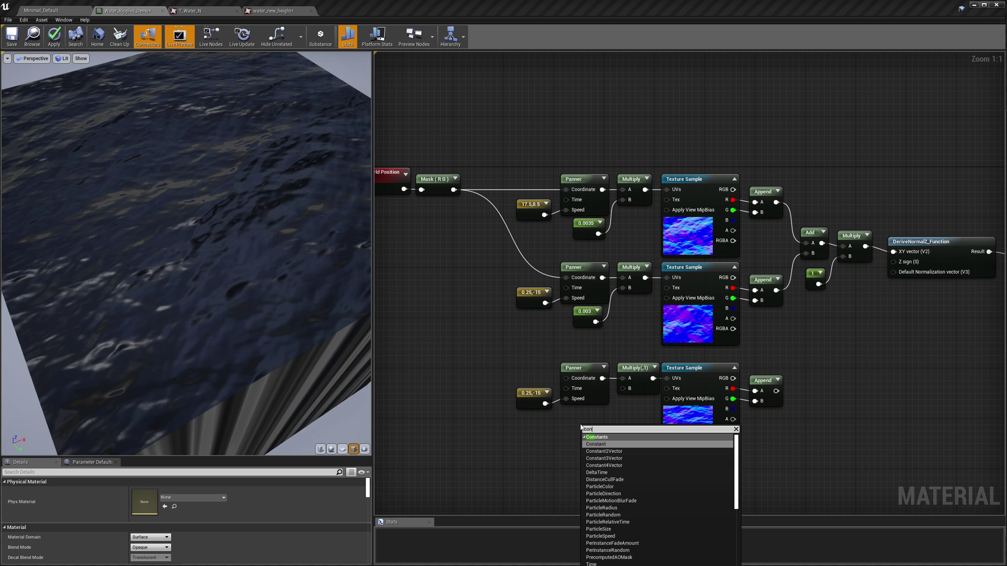
click(608, 452)
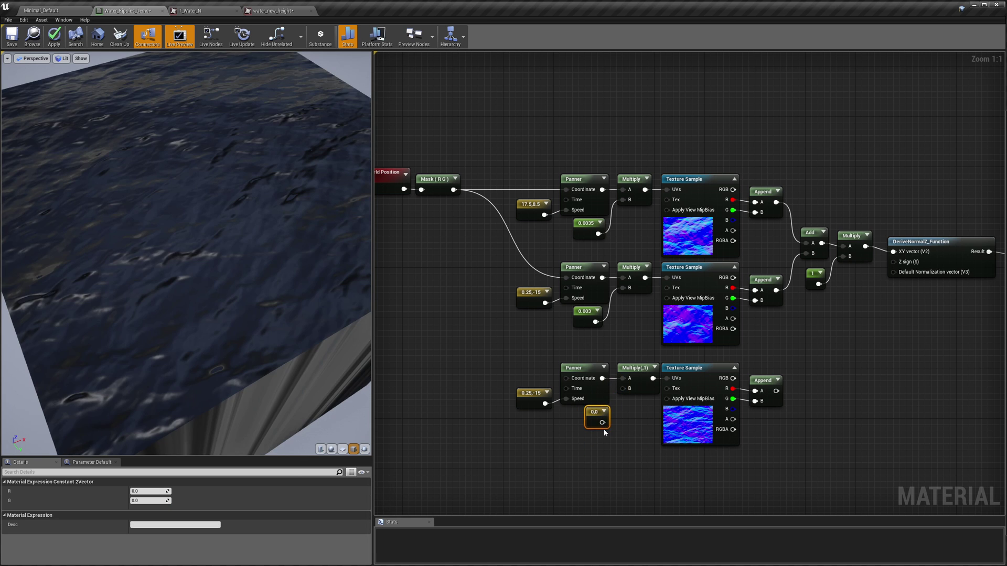
drag(602, 423, 623, 389)
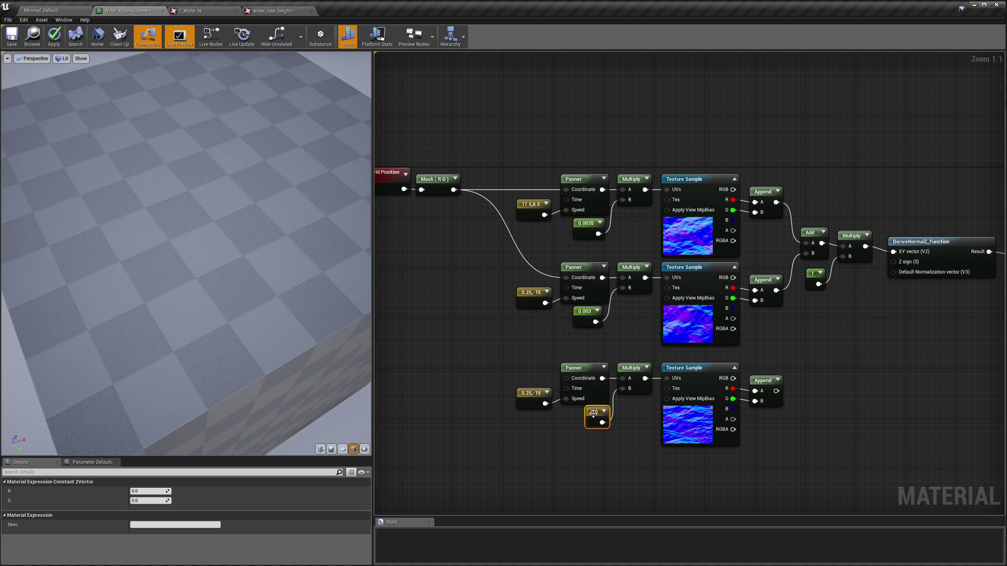
Step: Enter 0.0001 as the speed vector's R value
click(143, 491)
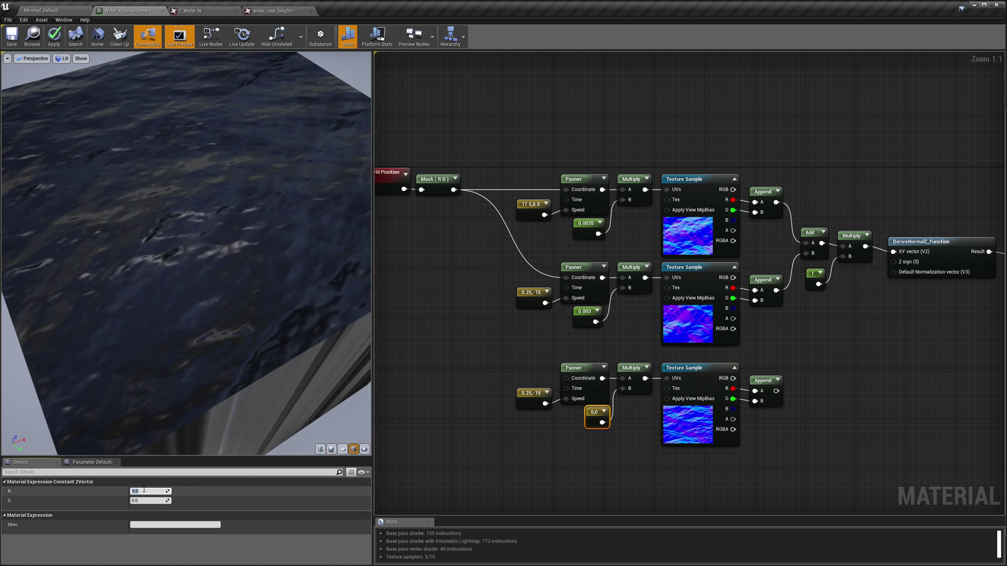
text(0.000)
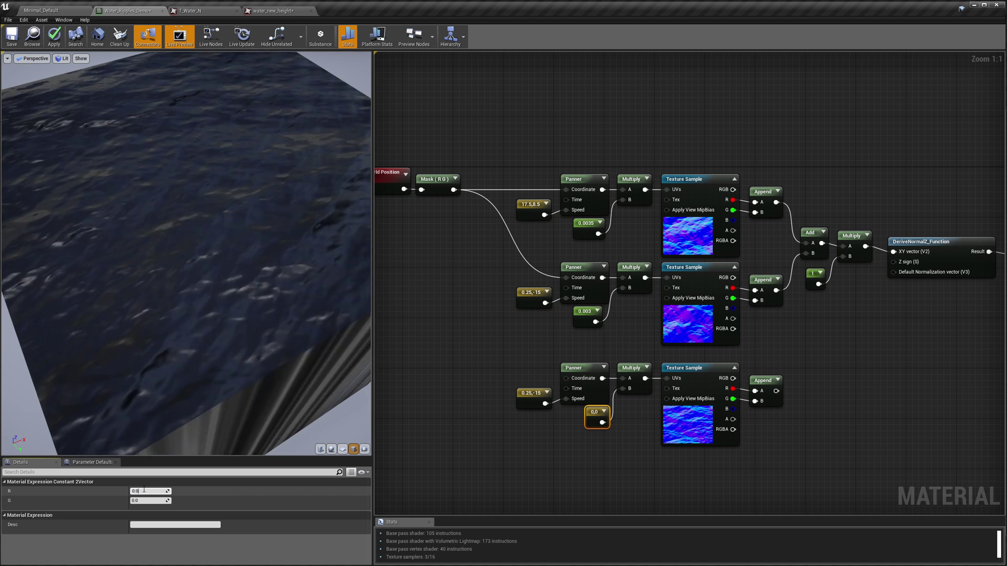
text(1)
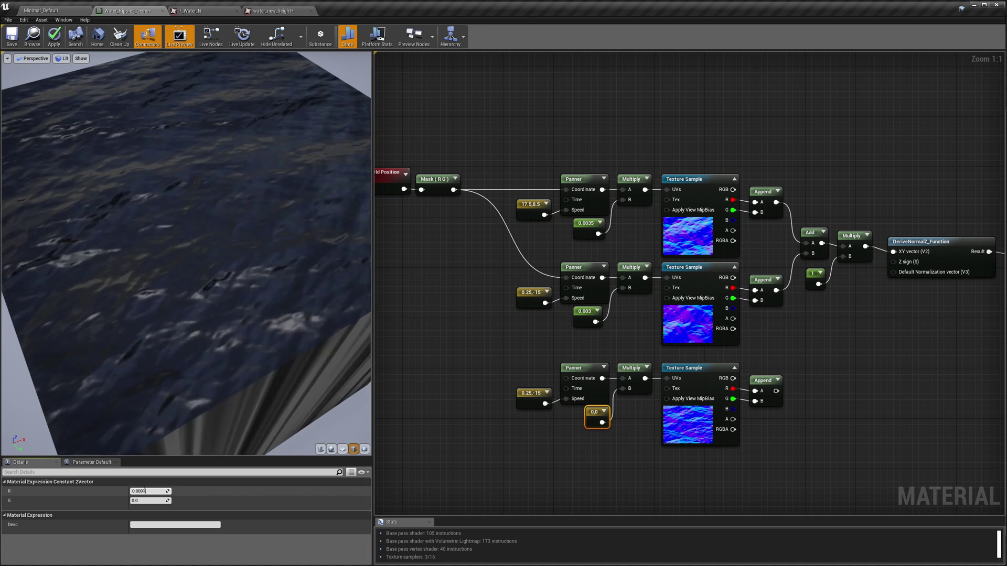
click(149, 501)
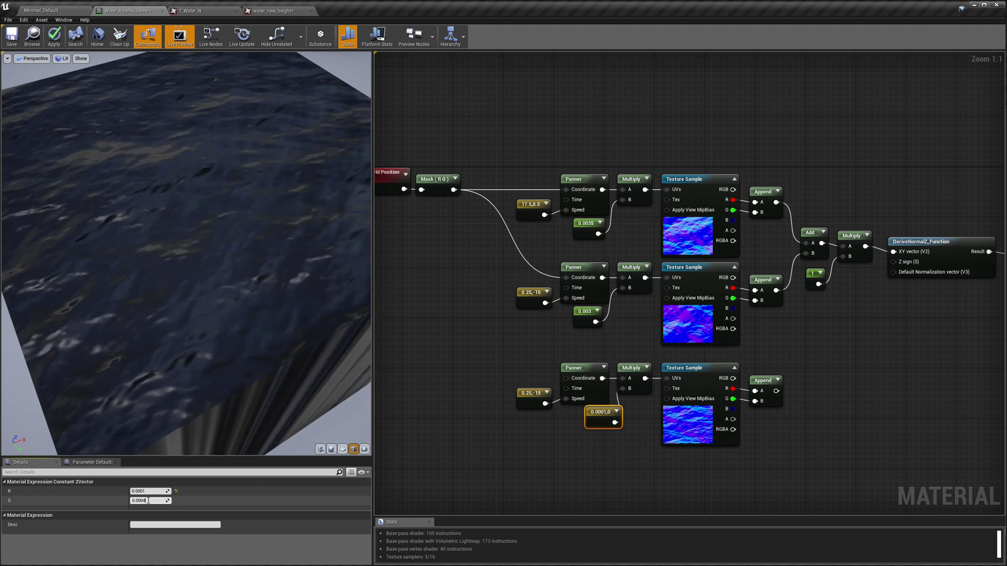
Step: Enter G 0.0004, set the 2Vector constant to 2.15, 2.8, and wire Mask into the bottom Panner
key(Return)
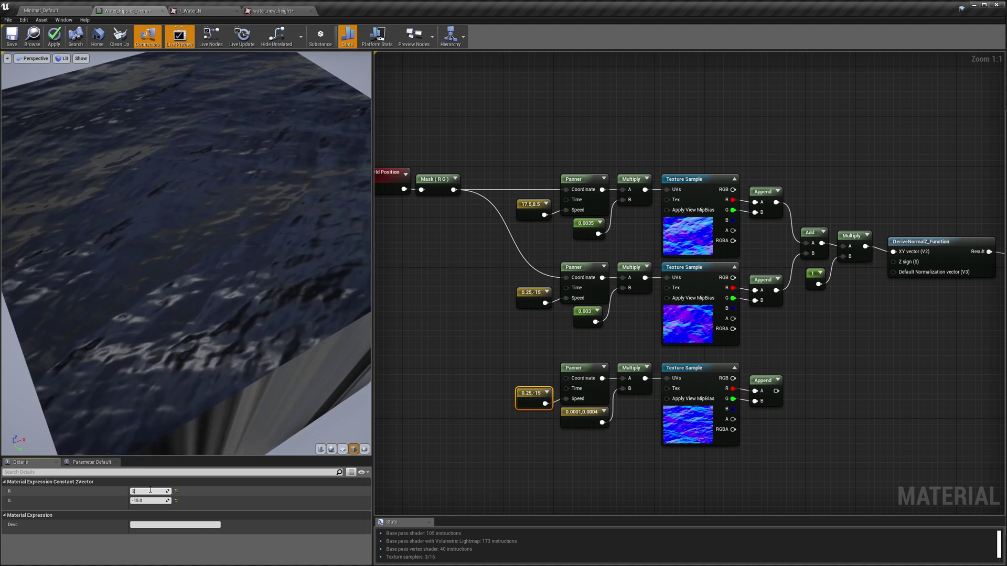
text(.15)
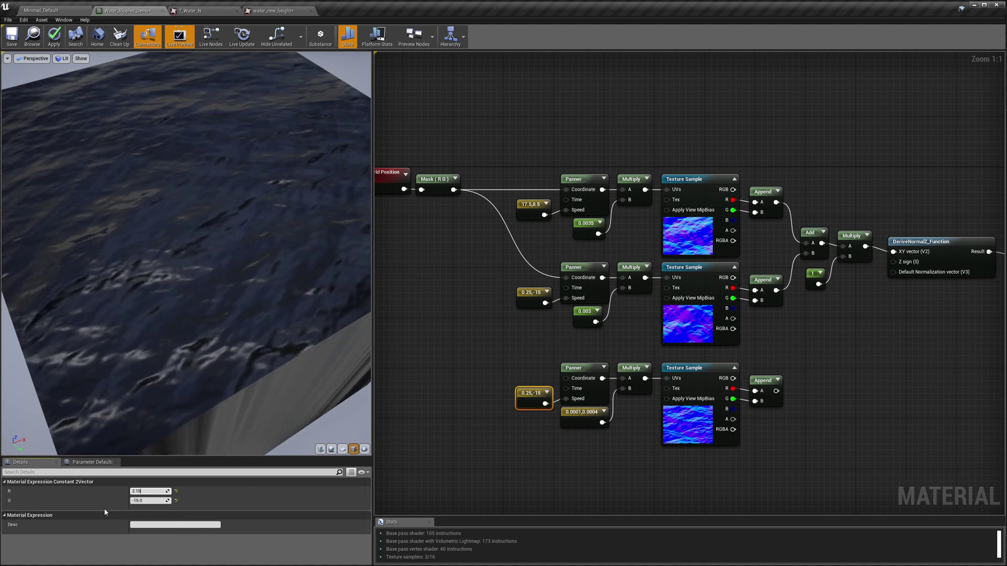
click(153, 499)
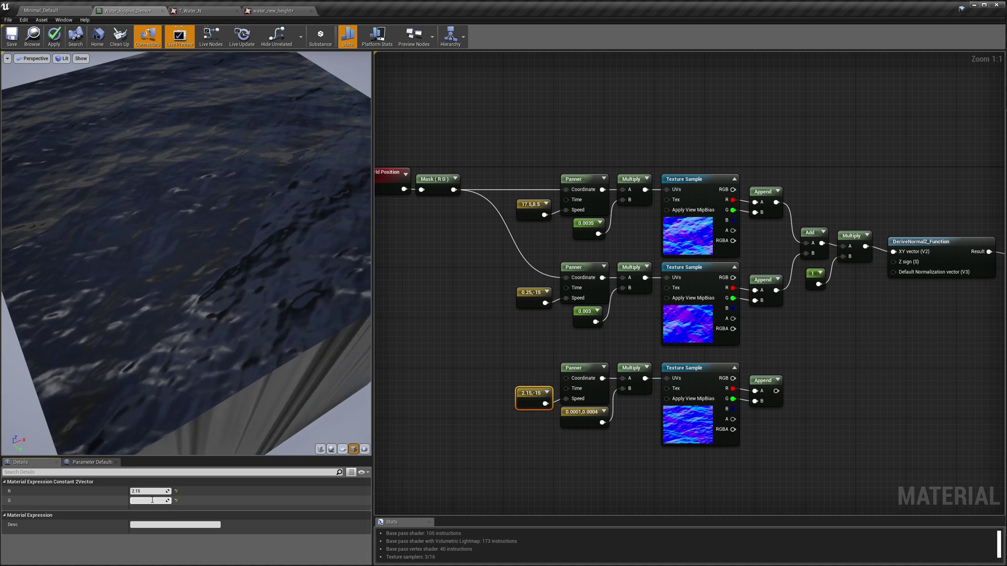
text(2)
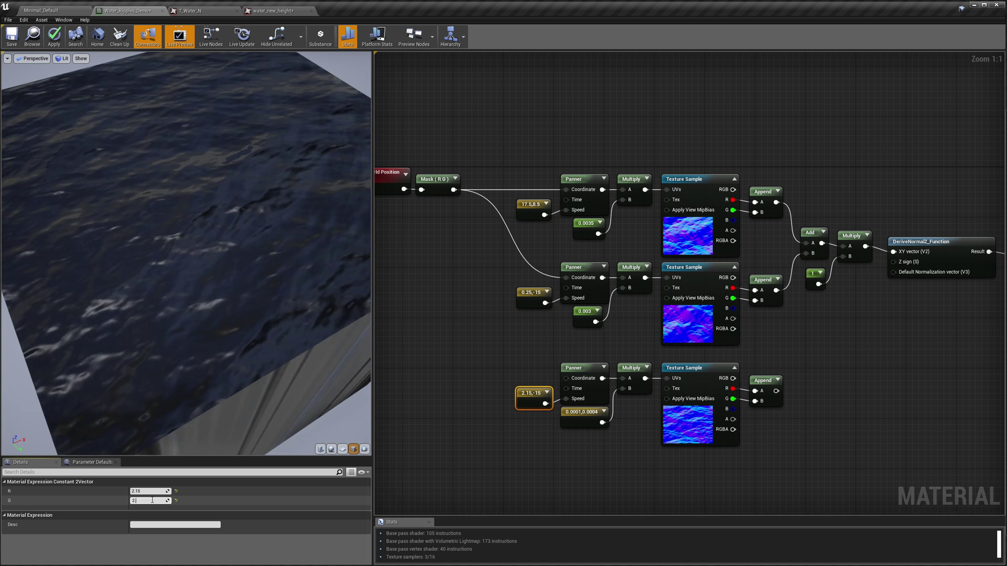
text(.8)
key(Return)
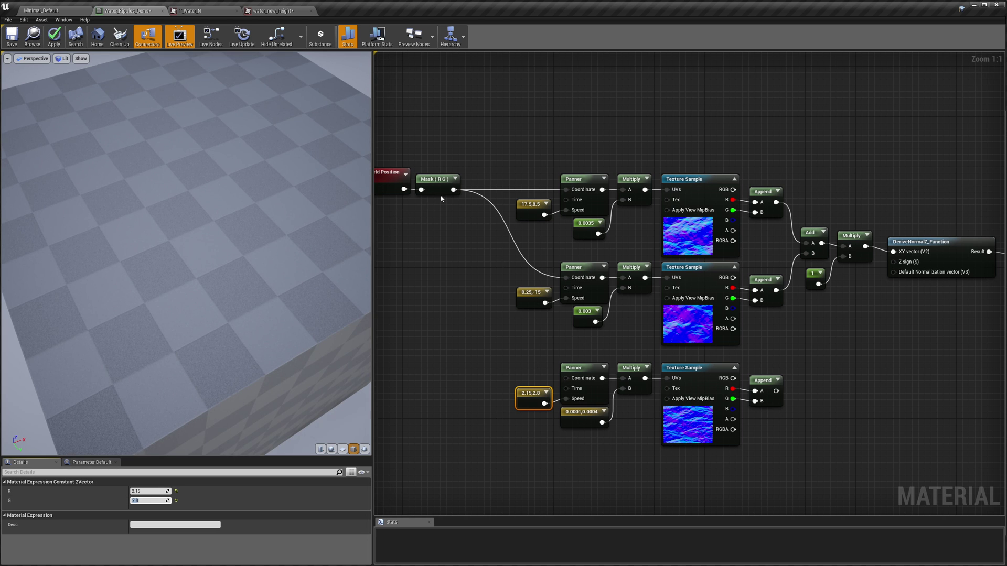
drag(453, 189, 566, 378)
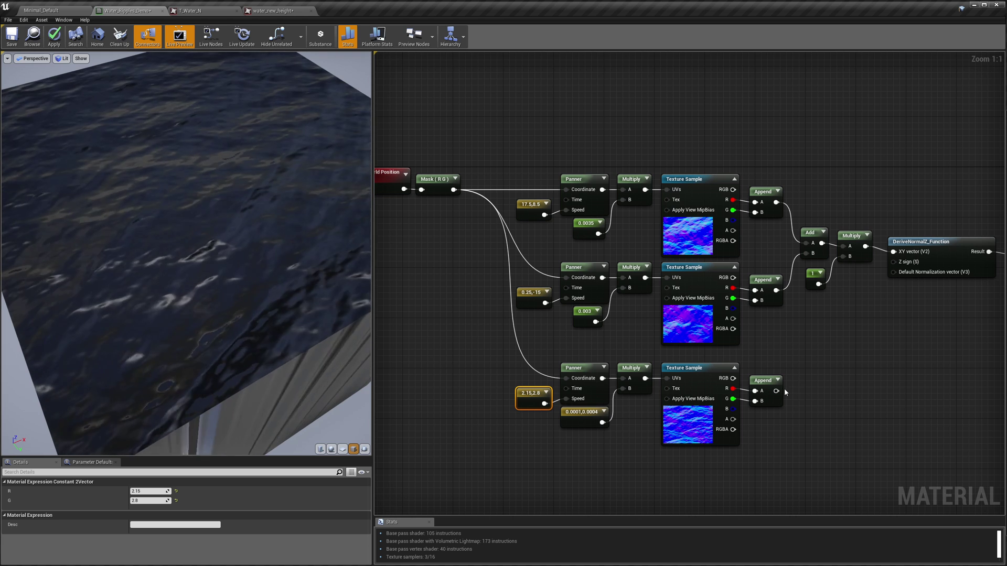
Step: Multiply the bottom Append's output by a Constant of 1
drag(776, 391, 796, 398)
text(mul)
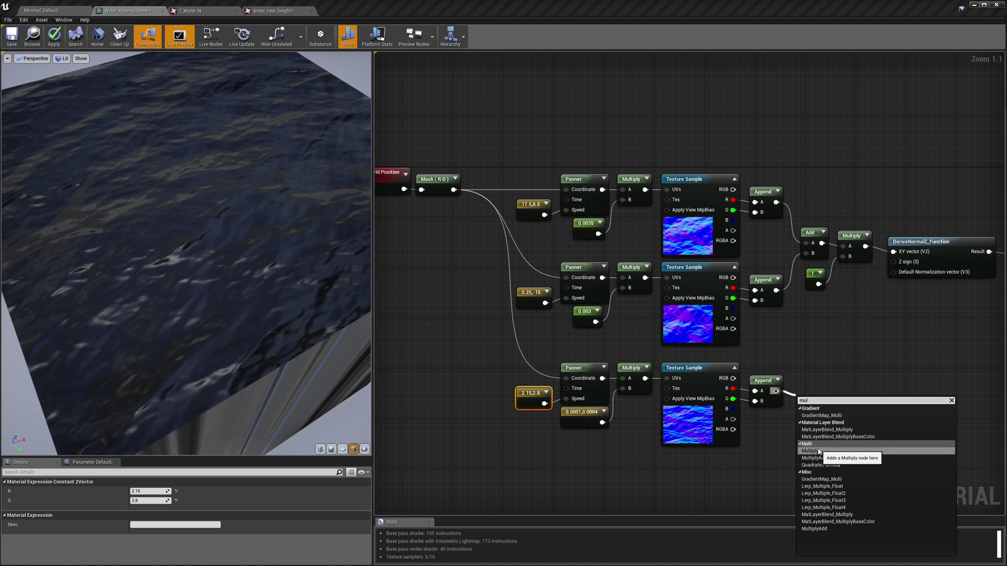
click(818, 451)
drag(816, 400, 776, 423)
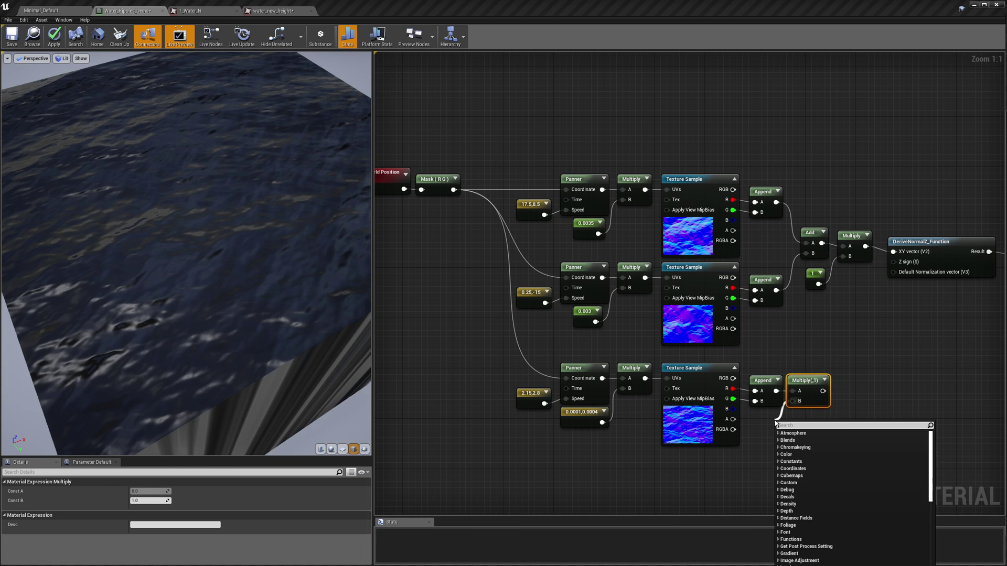
text(con)
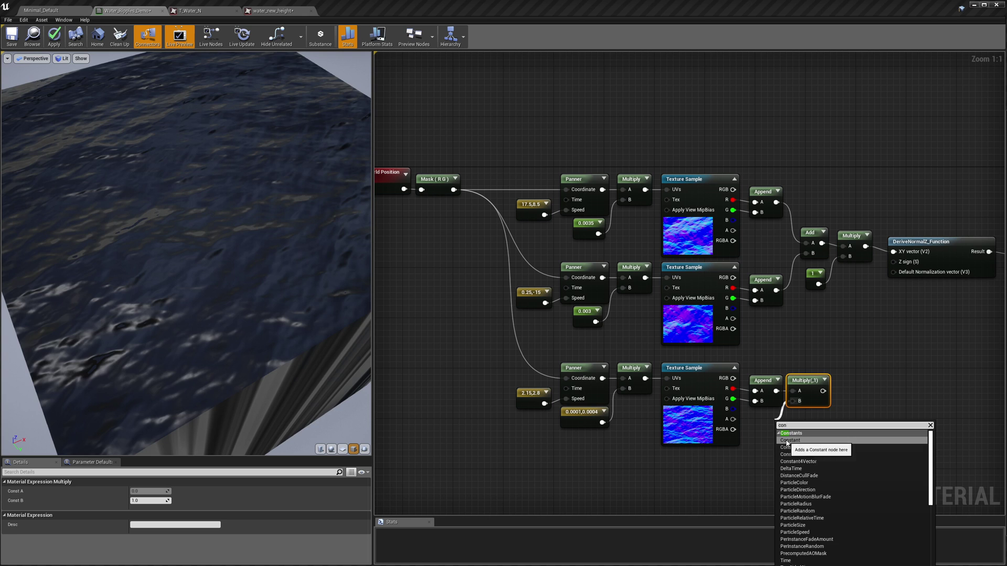
click(787, 441)
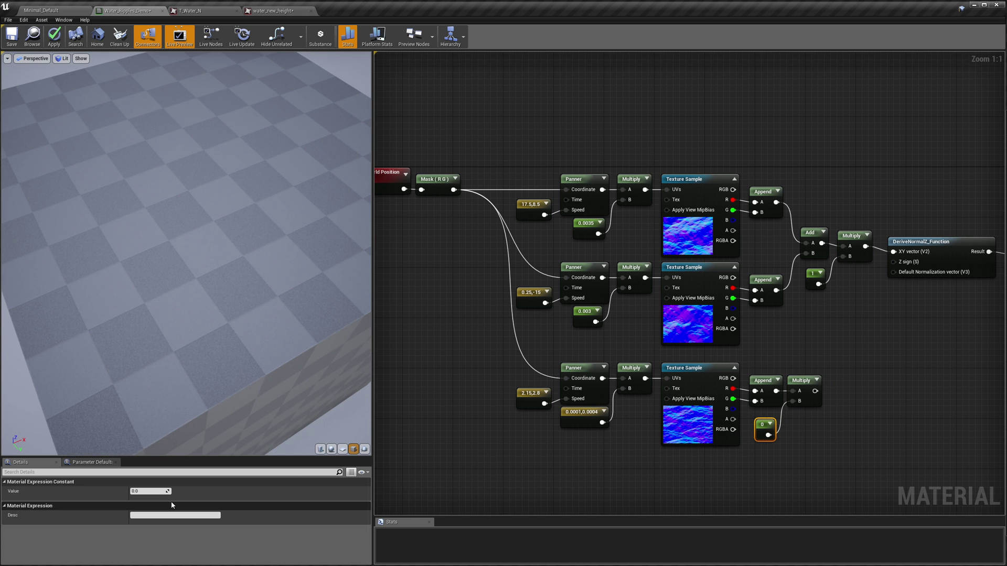
drag(147, 491, 190, 486)
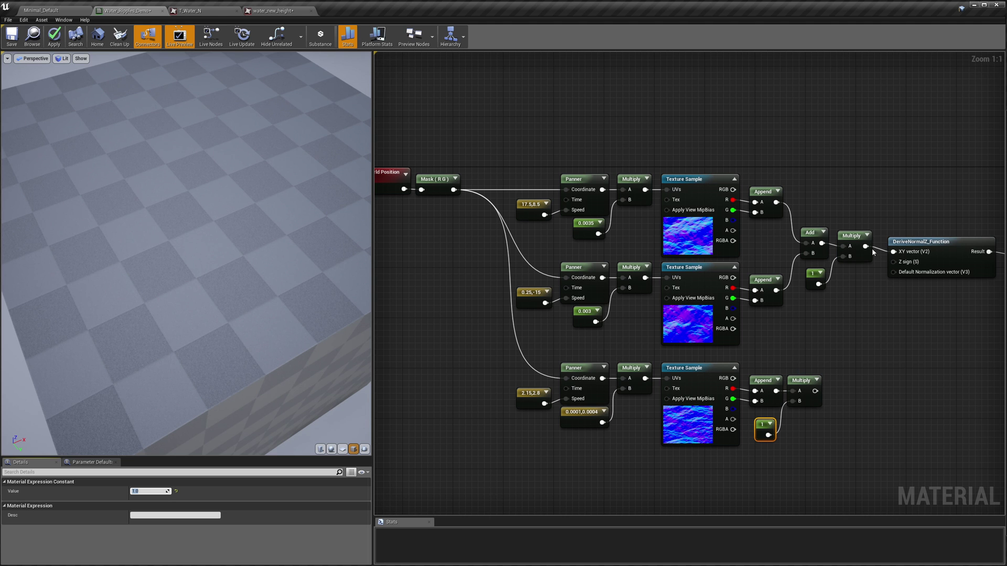
Step: Add the bottom Multiply to the top Multiply and feed the sum into DeriveNormalZ's XY input
drag(867, 247, 868, 277)
drag(874, 321, 875, 321)
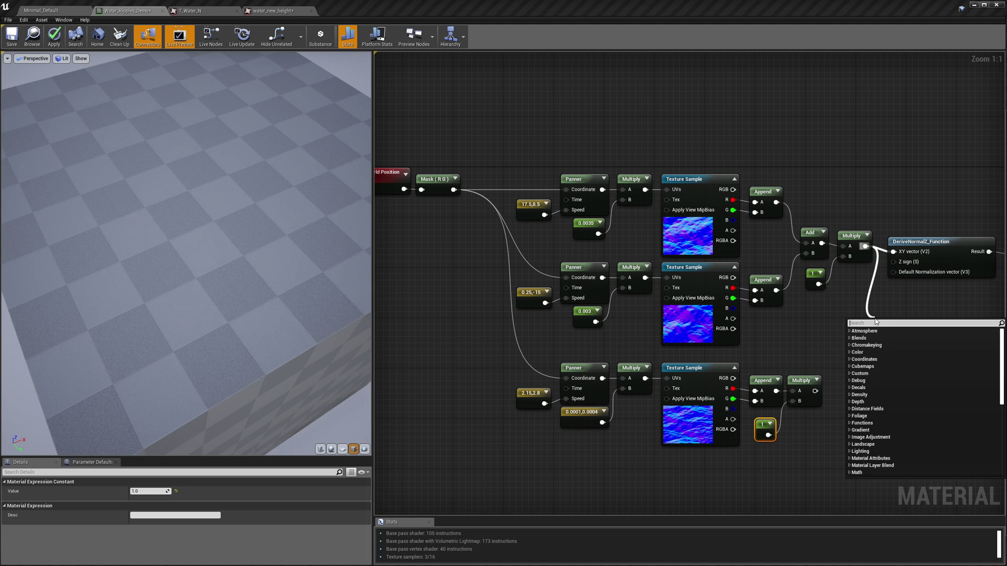
text(add)
click(869, 361)
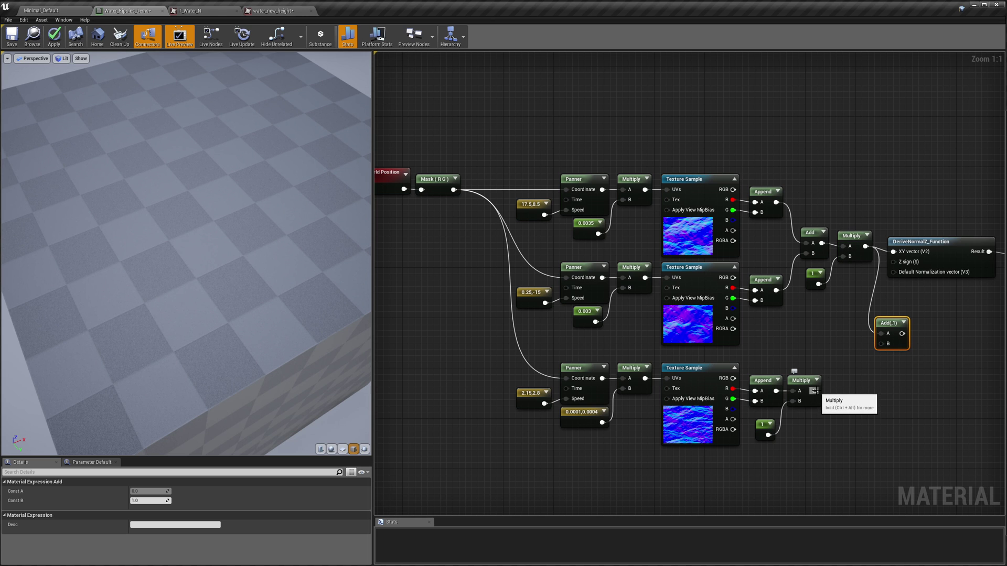
drag(864, 350, 882, 344)
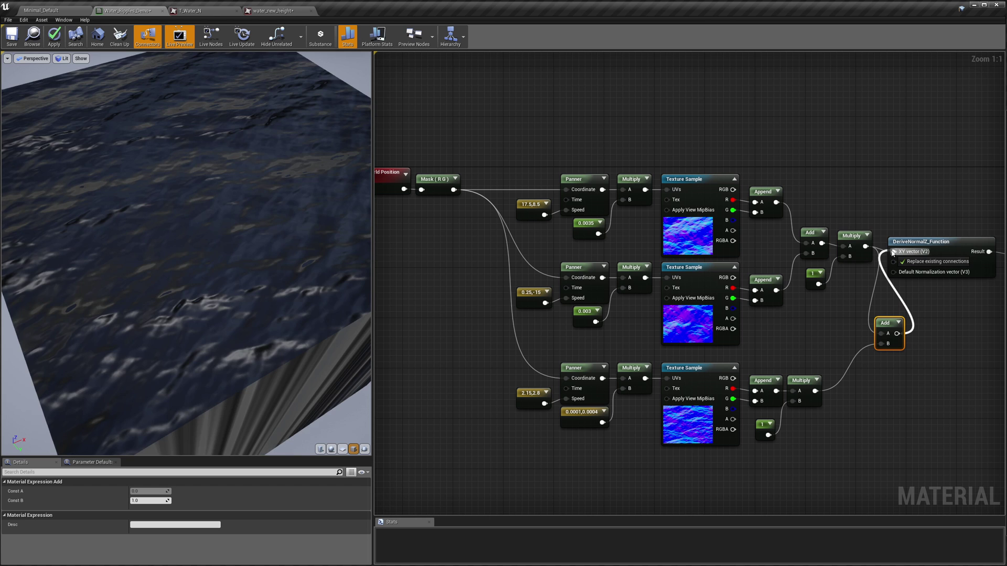
drag(893, 254, 894, 252)
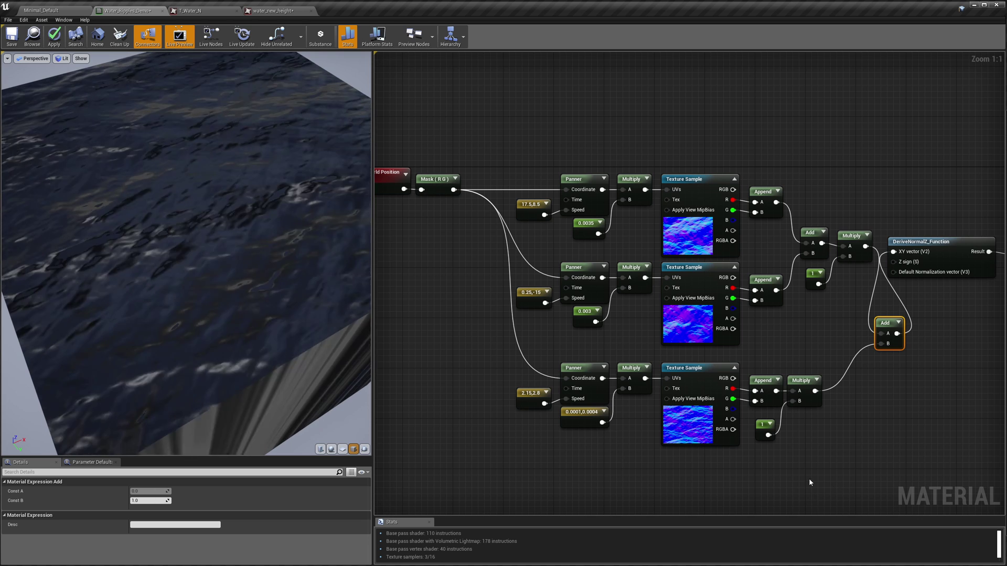
drag(809, 478, 652, 397)
Step: Move the bottom node row up and rearrange the upper rows so Add sits before DeriveNormalZ_Function
drag(550, 358, 543, 362)
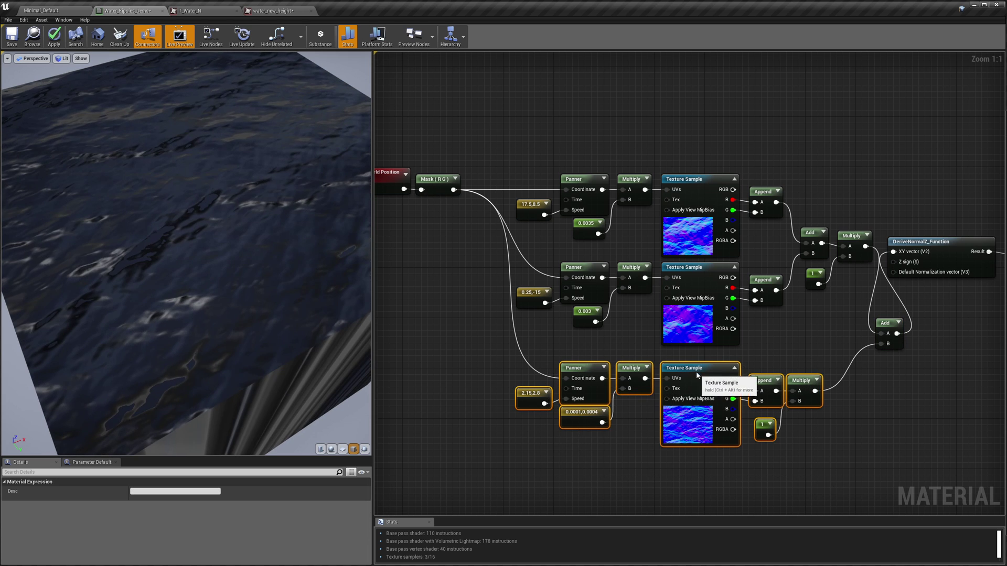
drag(698, 385, 697, 373)
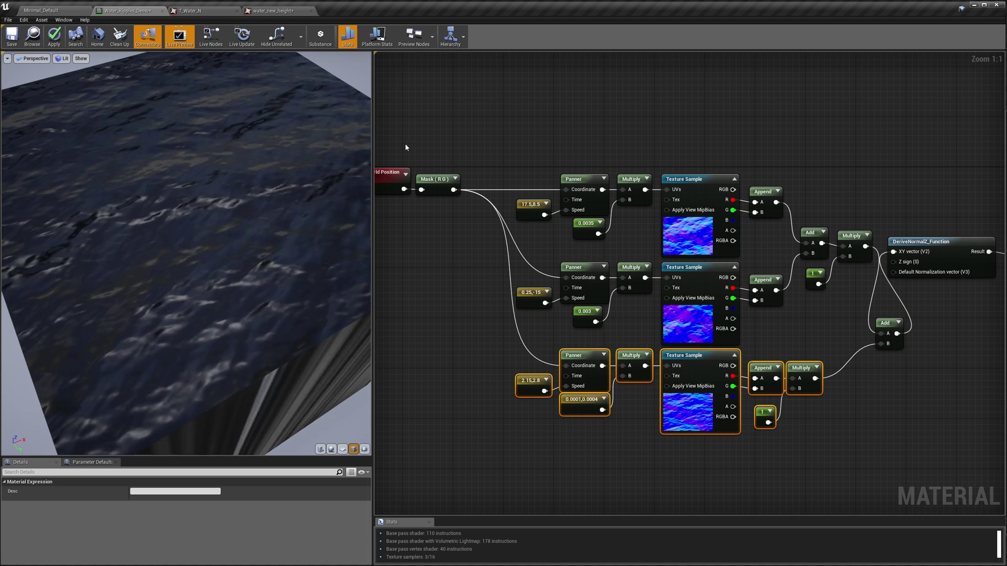
drag(405, 145, 719, 380)
drag(842, 448, 842, 448)
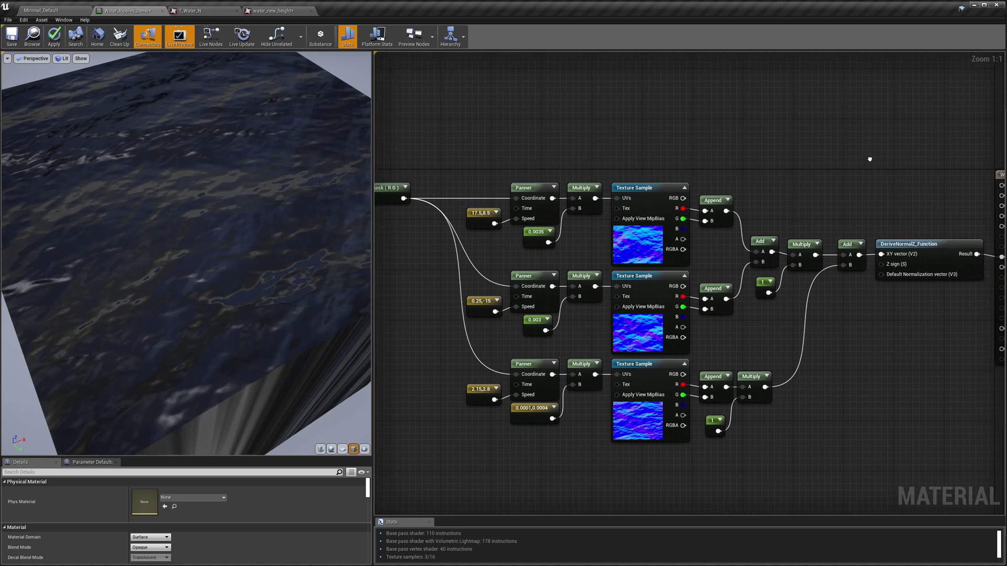
right_drag(872, 160, 804, 177)
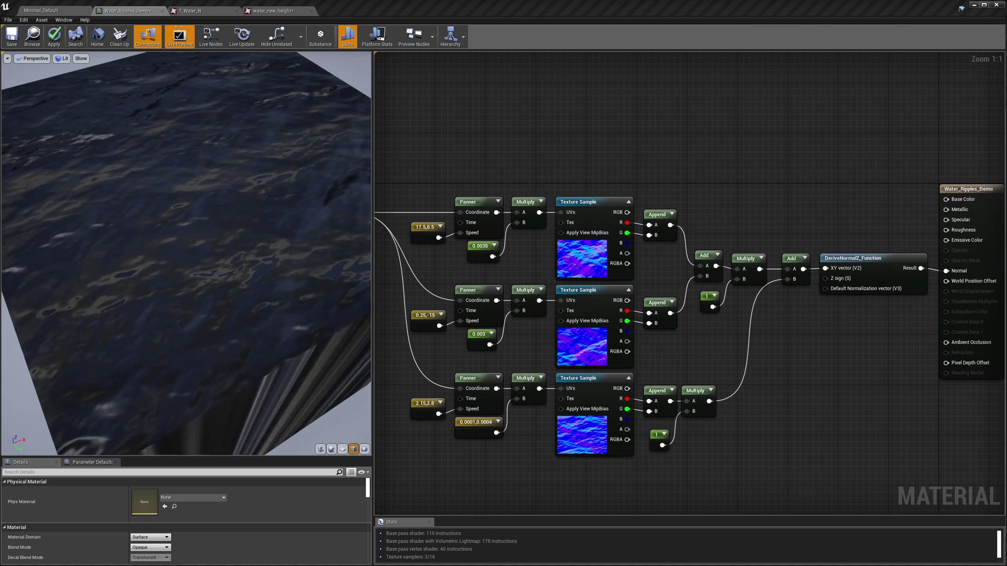
Step: Paste a Weather_ripples function node and add an Absolute World Position node
key(ctrl+v)
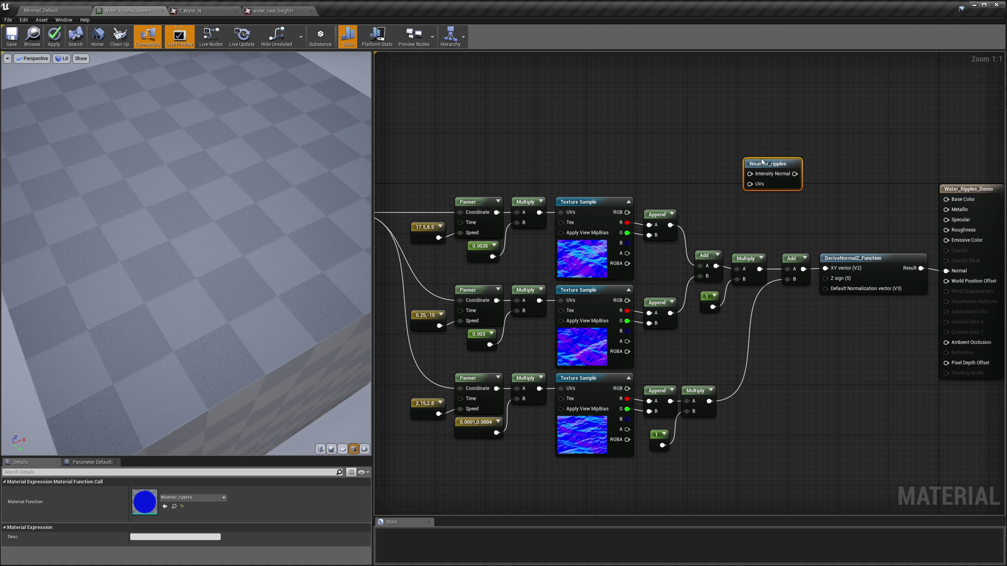
right_click(596, 135)
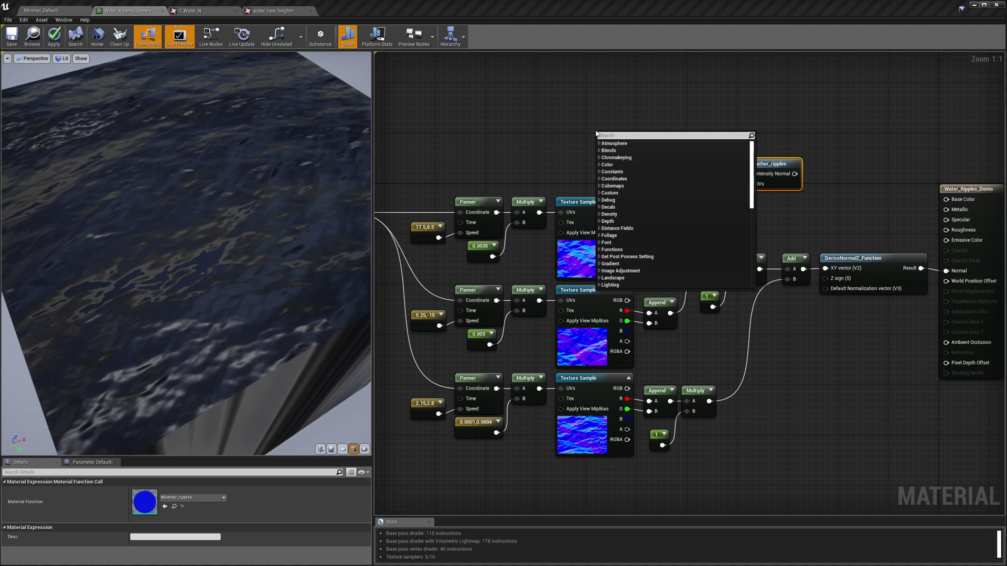
text(pos)
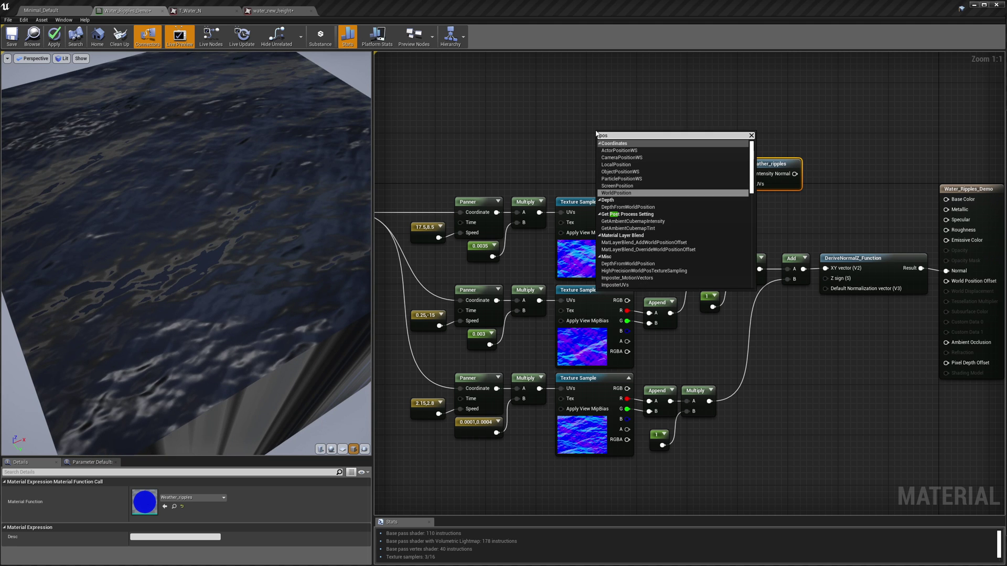
click(616, 193)
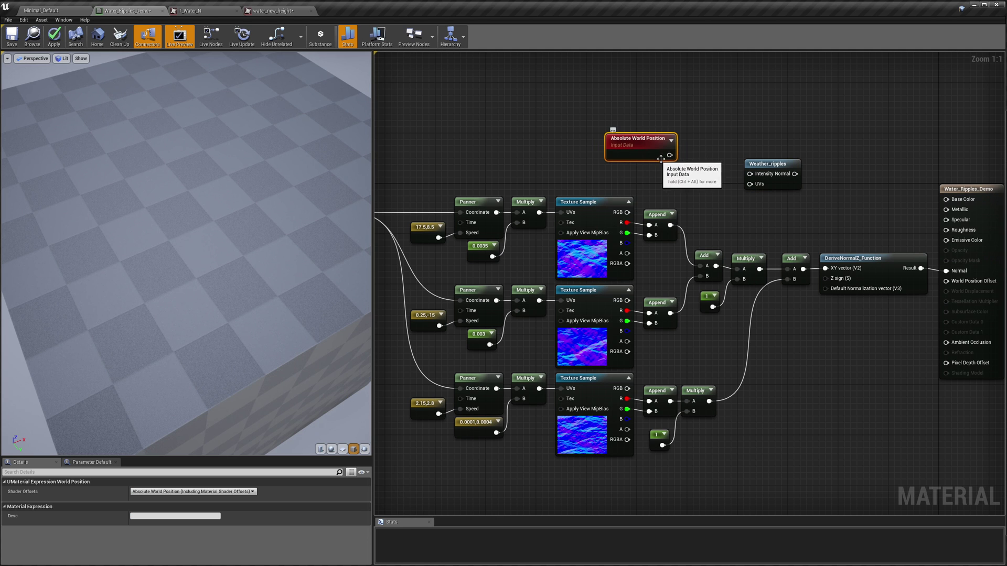
Step: Multiply the world position by a 0.005 Constant and wire it into the Weather_ripples UVs
drag(685, 171, 688, 172)
text(mul)
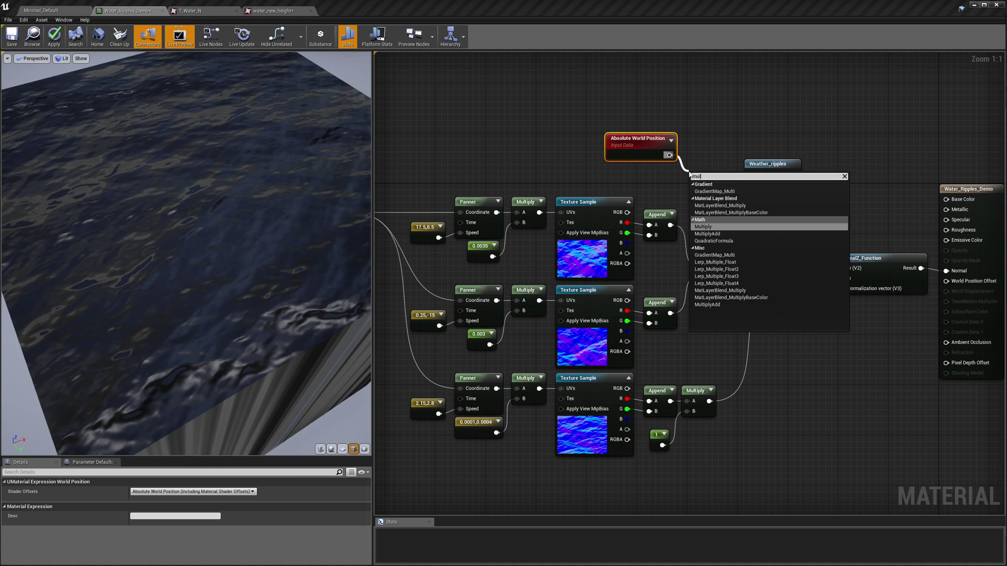
click(703, 227)
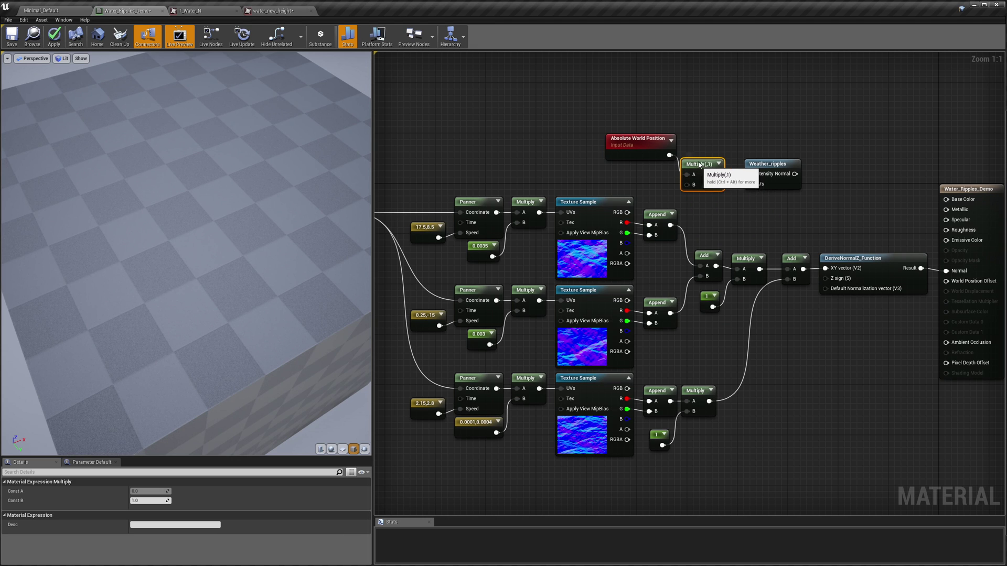
drag(653, 184, 653, 185)
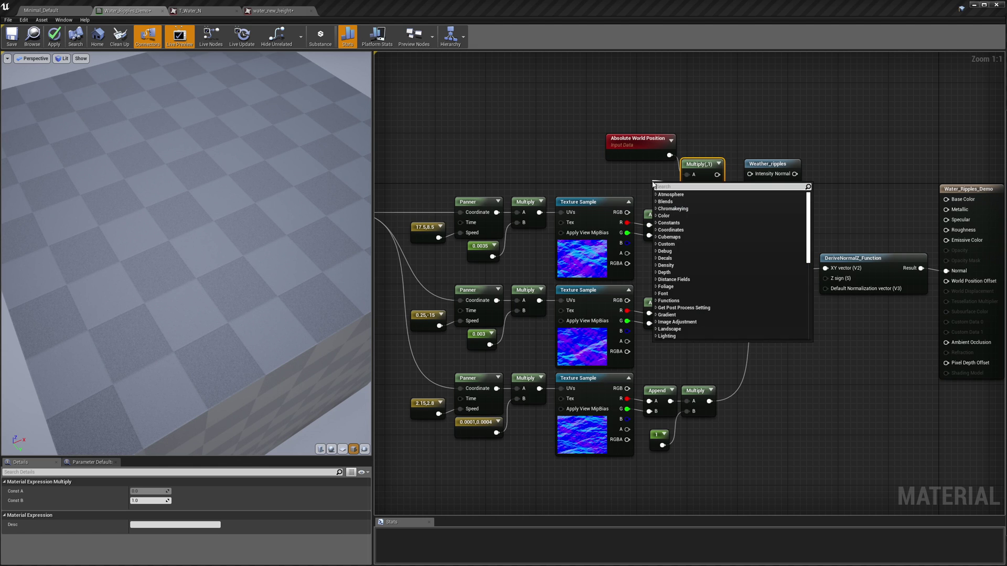
text(con)
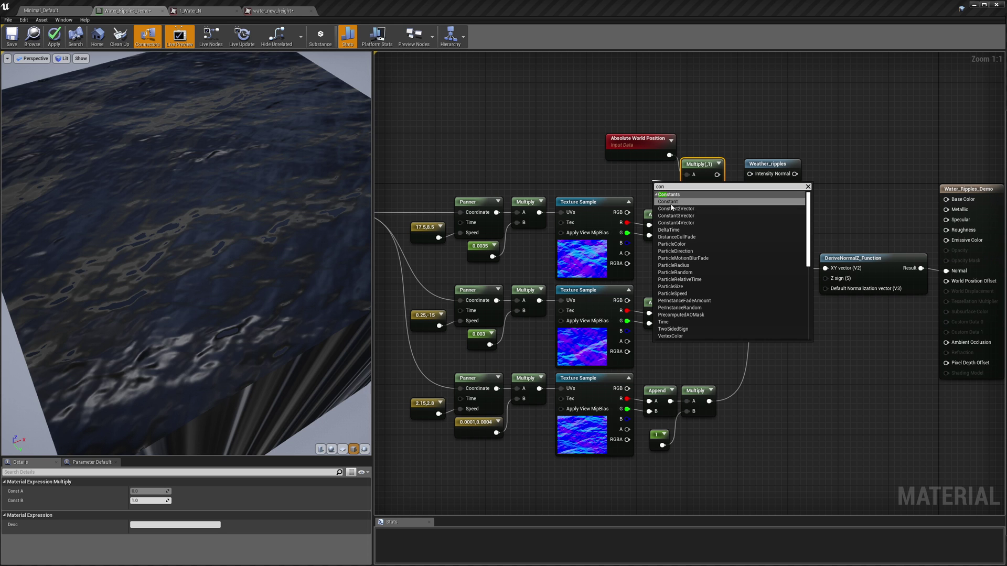
click(670, 204)
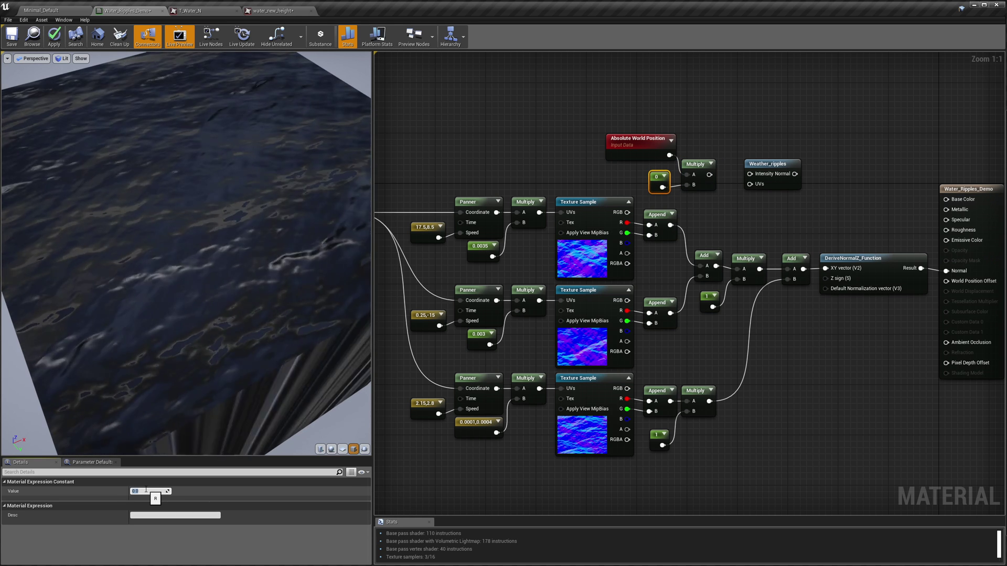
text(.005)
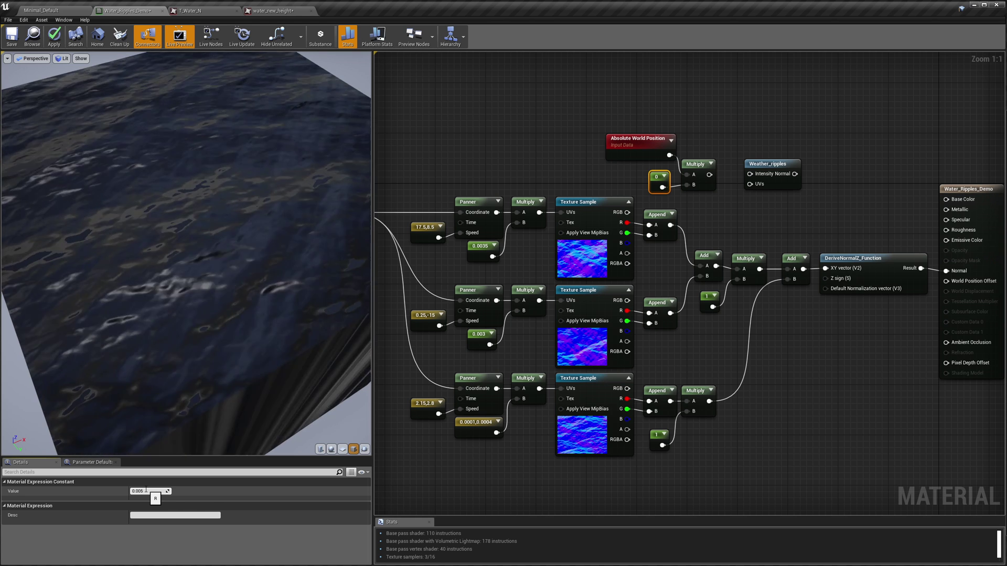
key(Return)
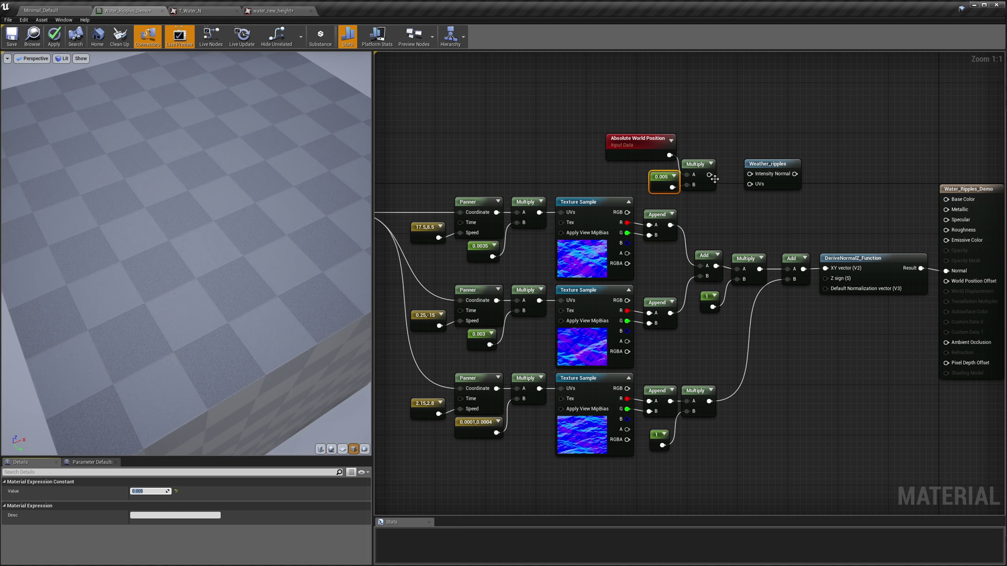
drag(709, 175, 758, 148)
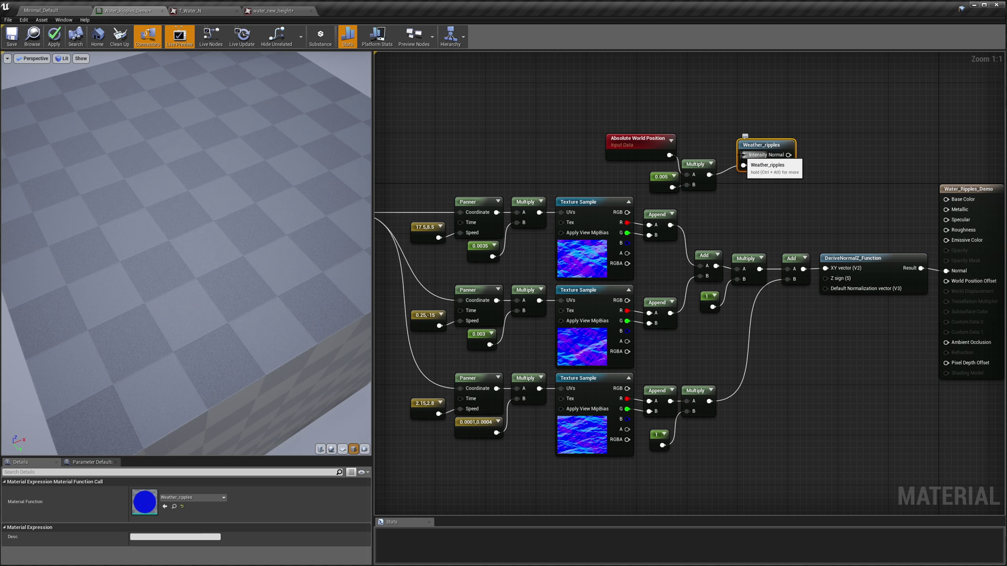
Step: Add a Constant of 1 feeding the Weather_ripples Intensity input
drag(716, 123, 715, 124)
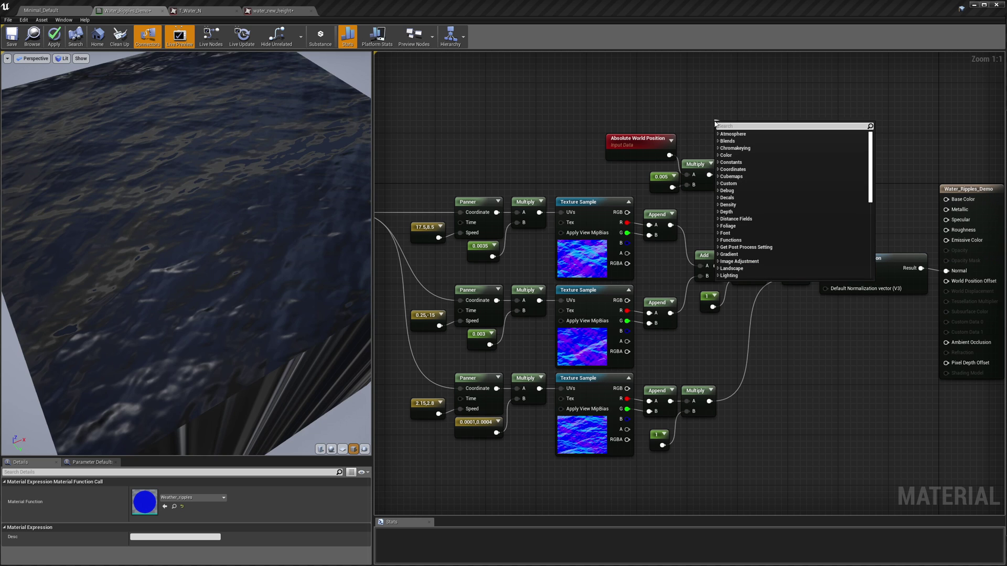
text(const)
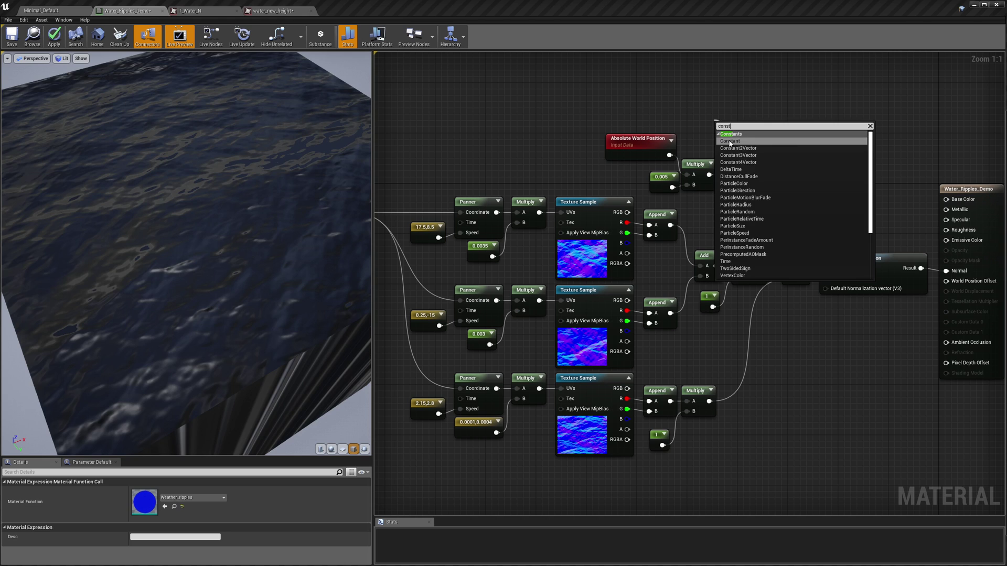
click(730, 142)
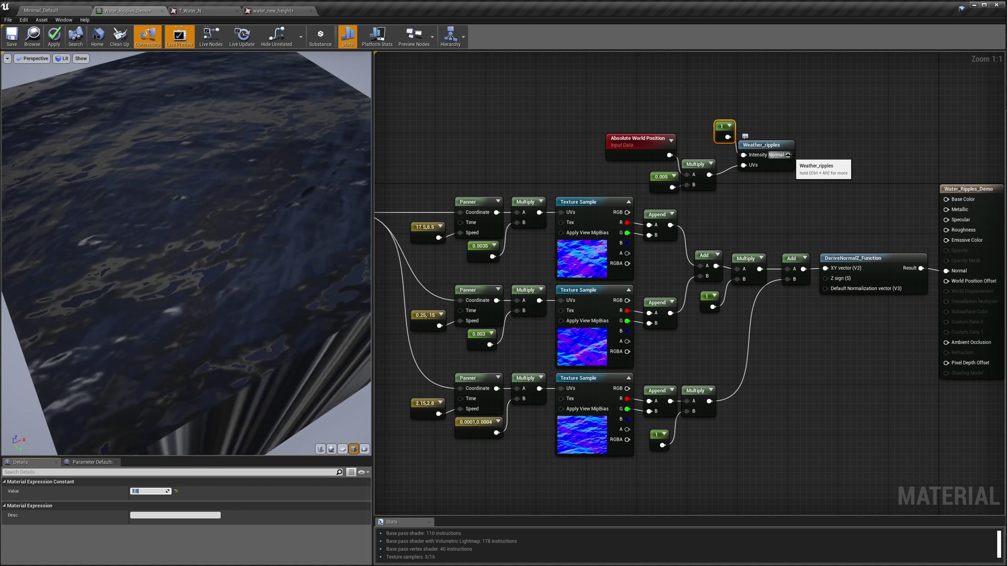
Step: Add a BlendAngleCorrectedNormals node from the Weather_ripples normal and plug the Add result into AdditionalNormal
drag(788, 154, 835, 171)
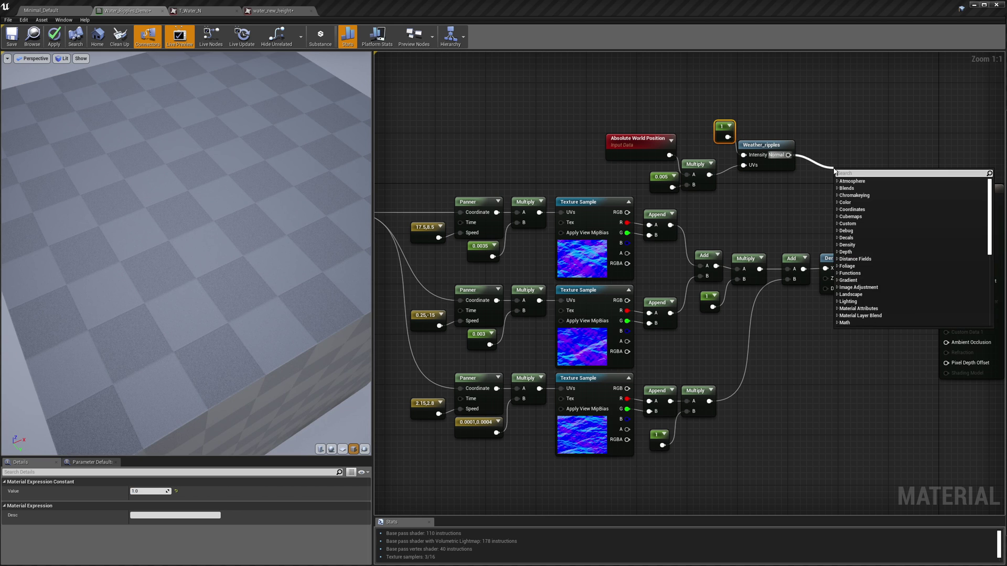
text(blend)
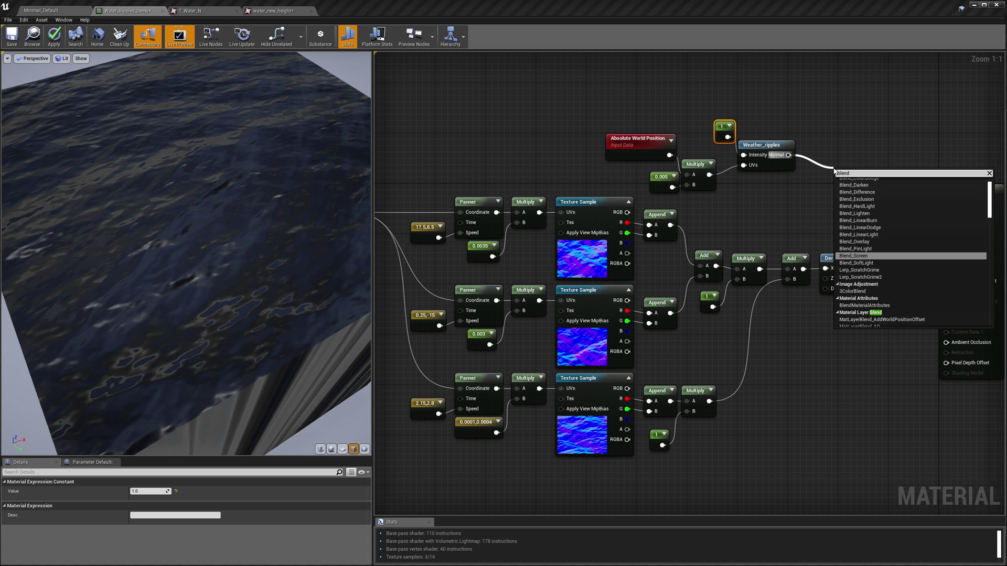
text(angl)
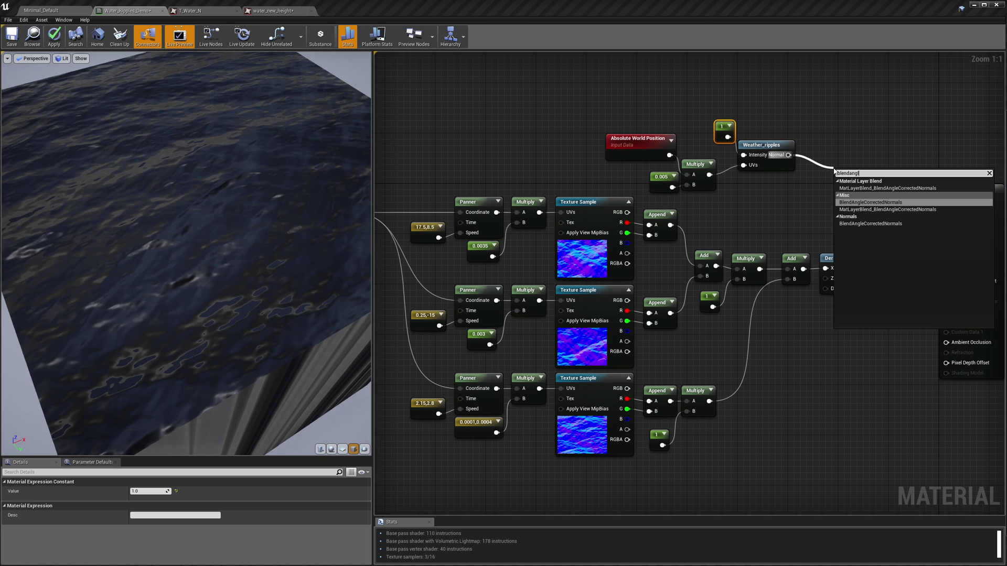
click(870, 203)
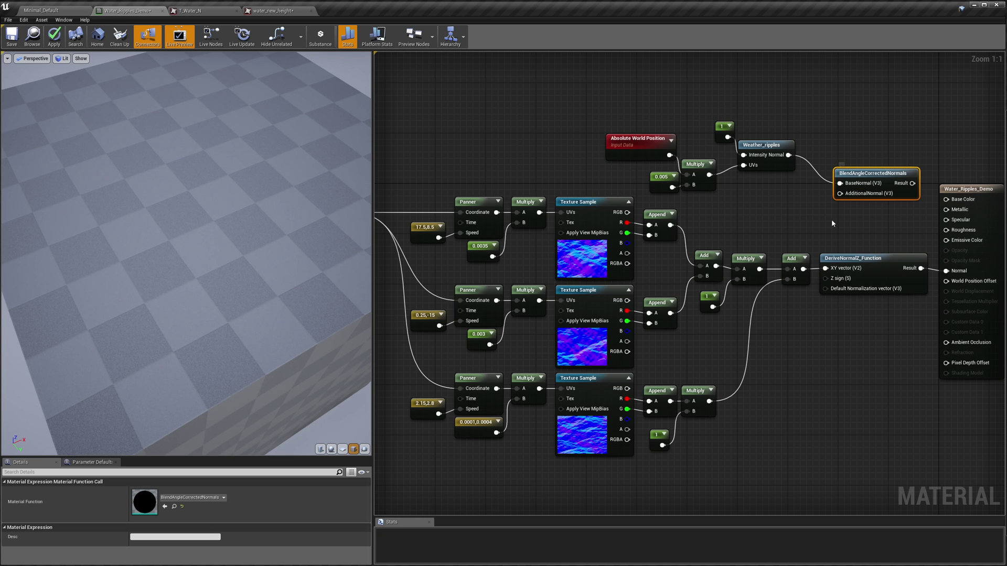
drag(804, 269, 815, 255)
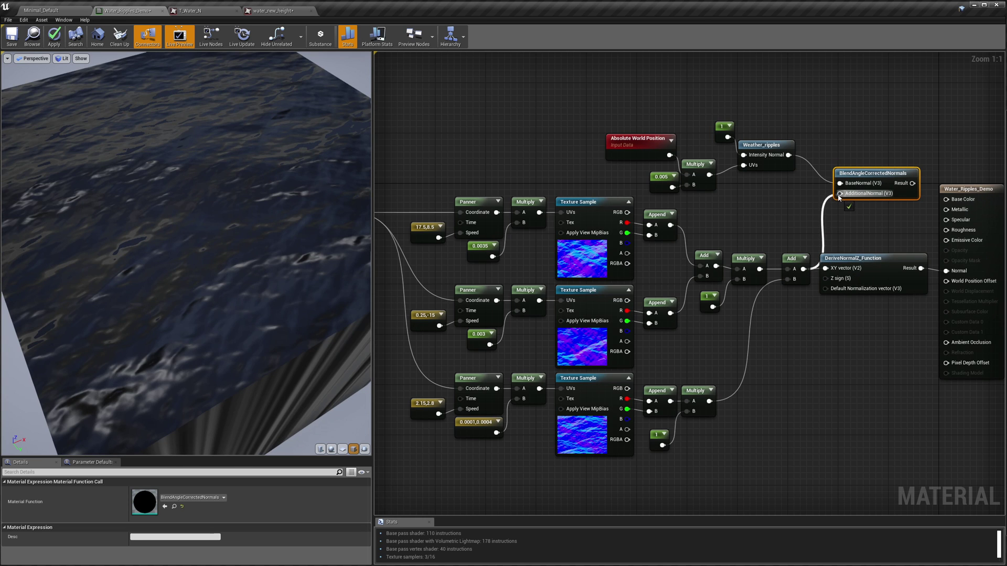
drag(839, 198, 840, 193)
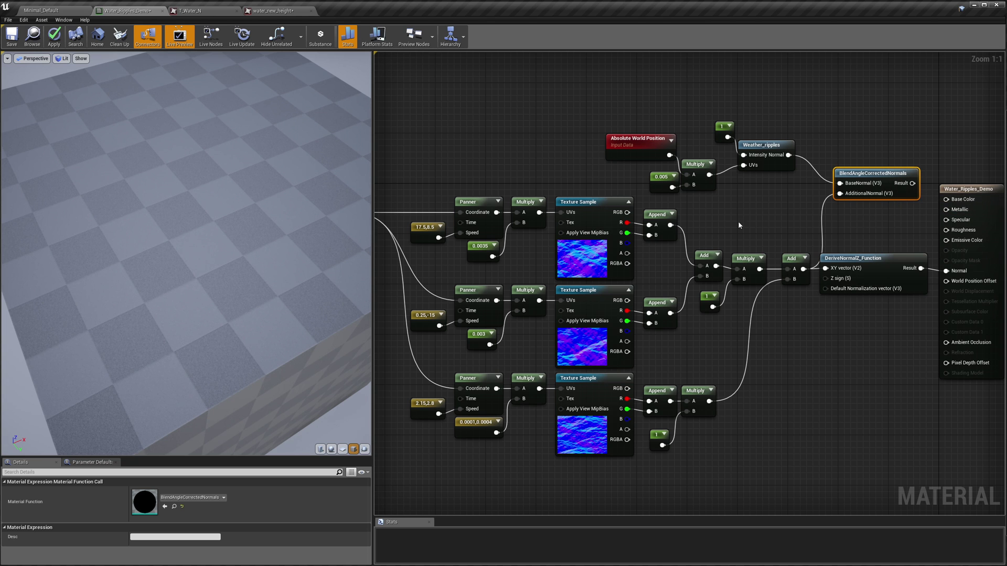
Step: Tidy the graph by shifting the normal-map network, ripple inputs, DeriveNormalZ and blend nodes
right_drag(775, 331, 832, 293)
drag(827, 227, 831, 315)
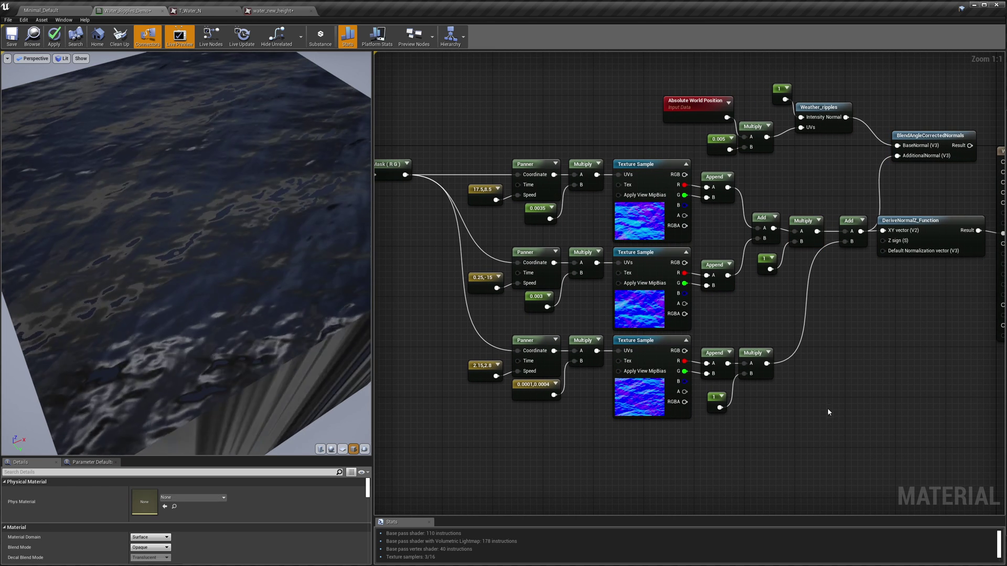
drag(831, 212, 388, 167)
drag(861, 226, 764, 229)
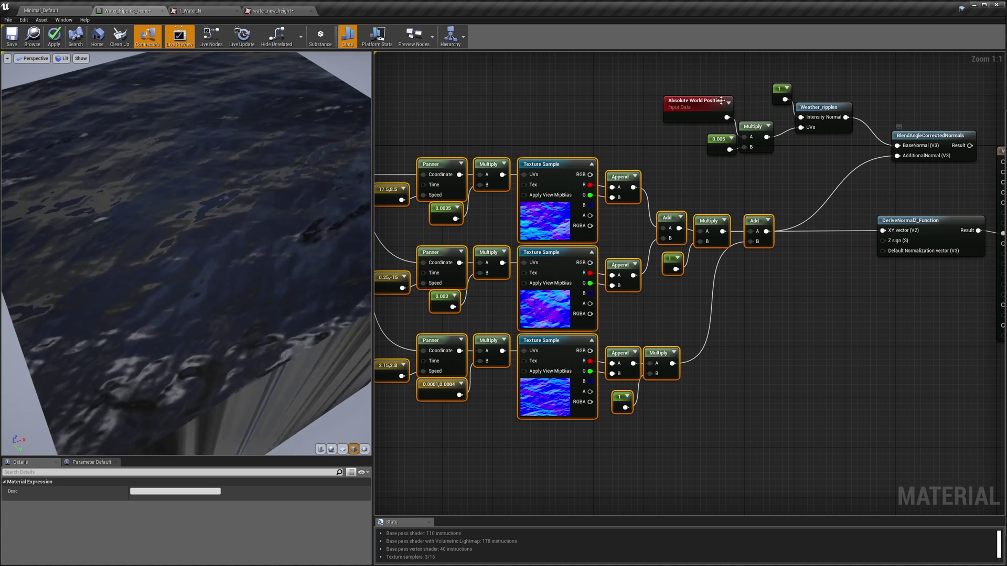
drag(682, 86, 756, 121)
drag(781, 88, 855, 150)
drag(826, 108, 757, 101)
drag(949, 134, 873, 208)
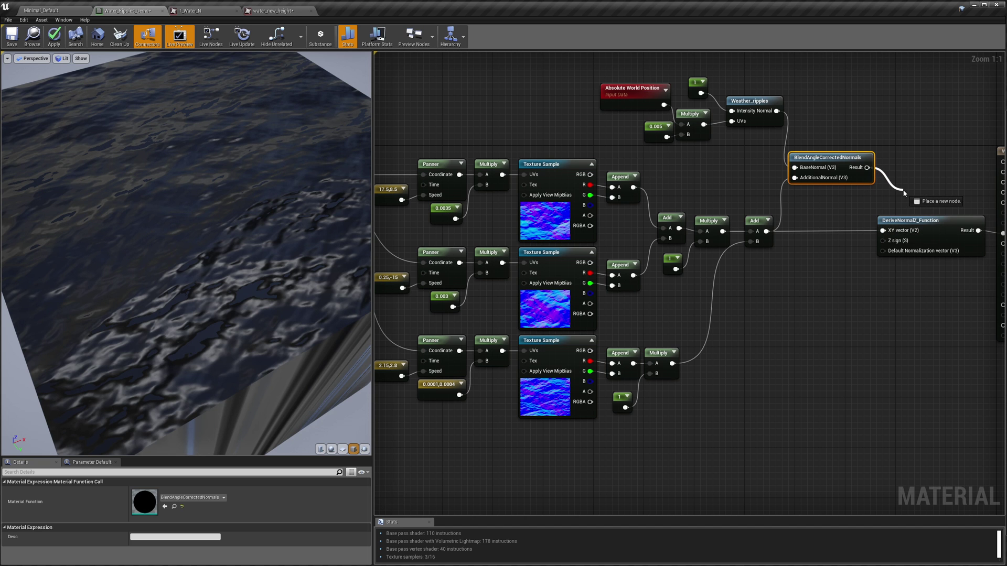
drag(904, 193, 814, 224)
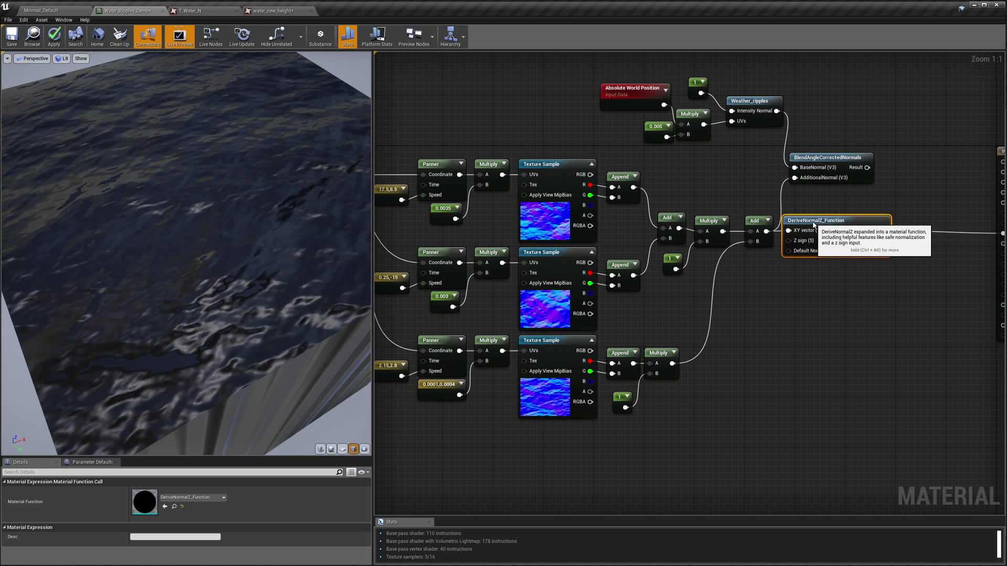
drag(826, 158, 919, 158)
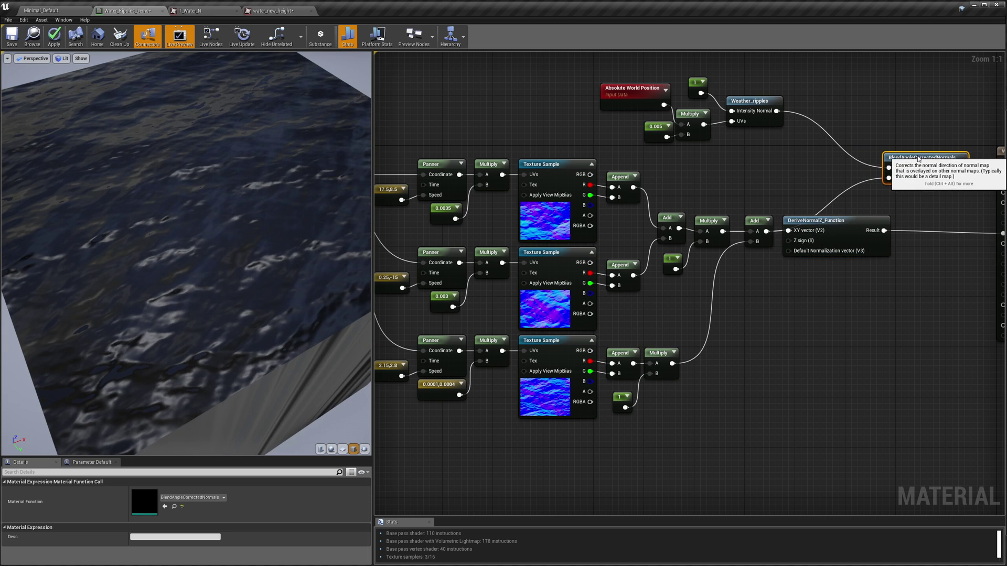
Step: Wire the DeriveNormalZ result into the blend node and move the five ripple input nodes down-right
right_drag(884, 230, 801, 233)
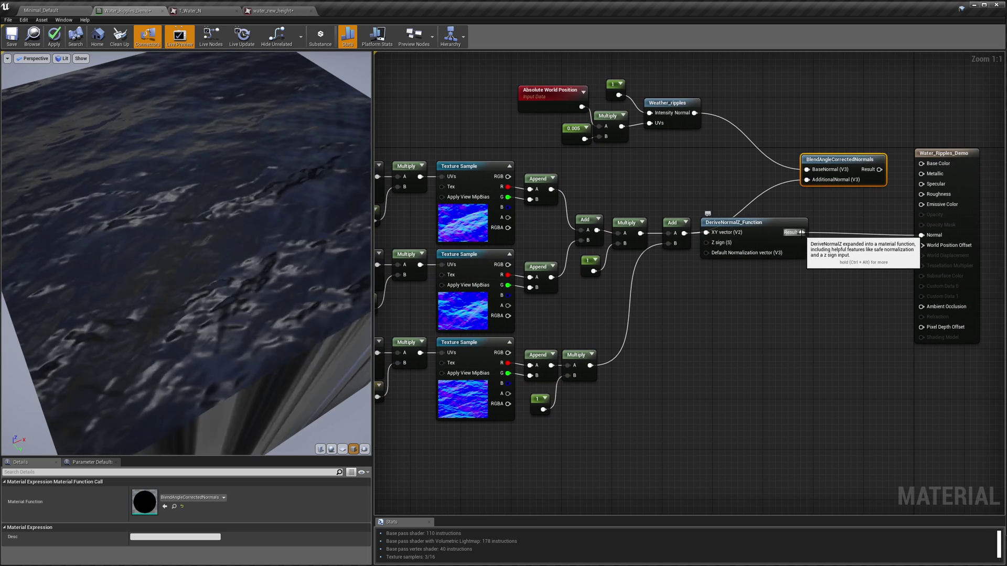
drag(801, 232, 802, 235)
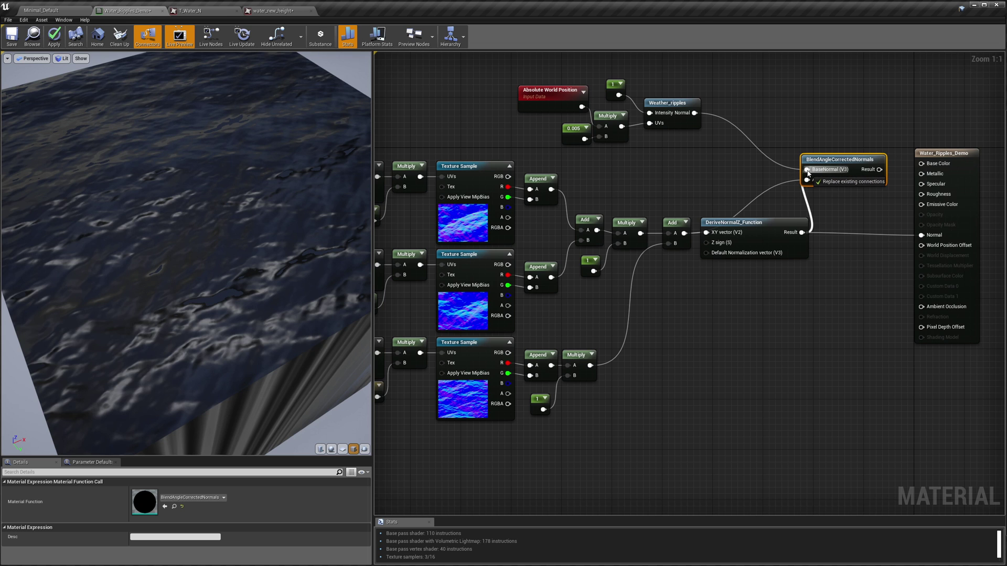
drag(804, 171, 807, 180)
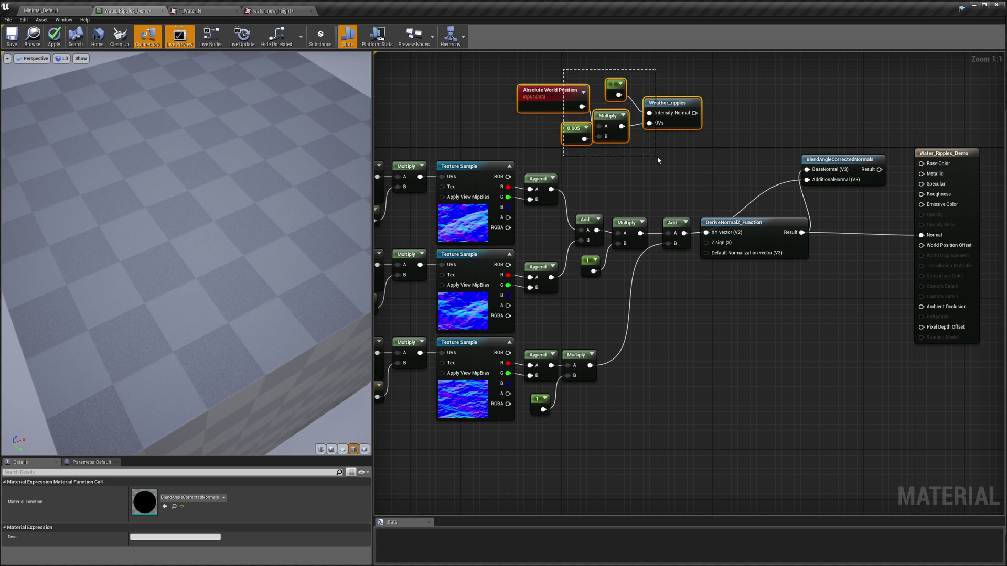
drag(657, 156, 657, 157)
drag(667, 108, 922, 235)
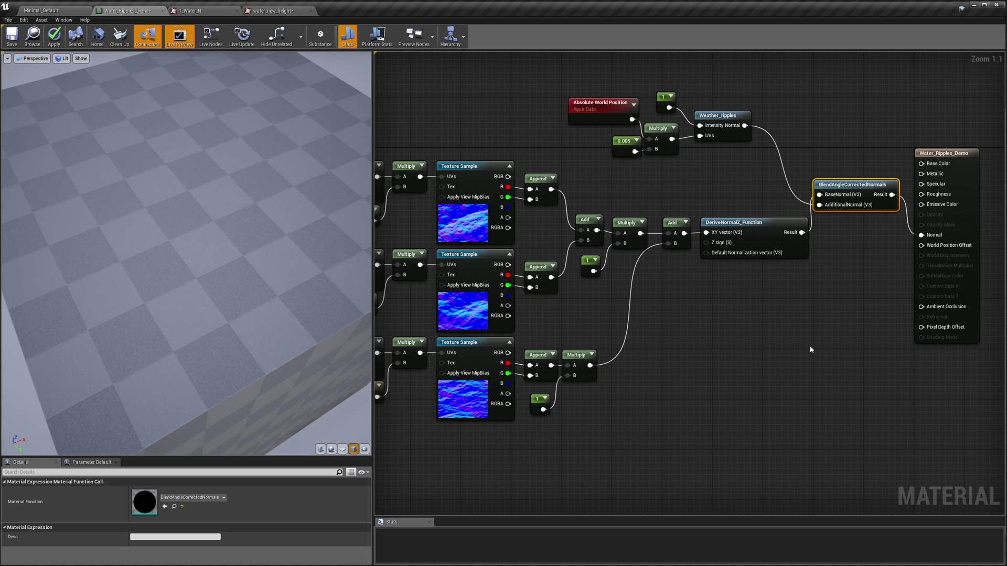
right_drag(809, 349, 885, 359)
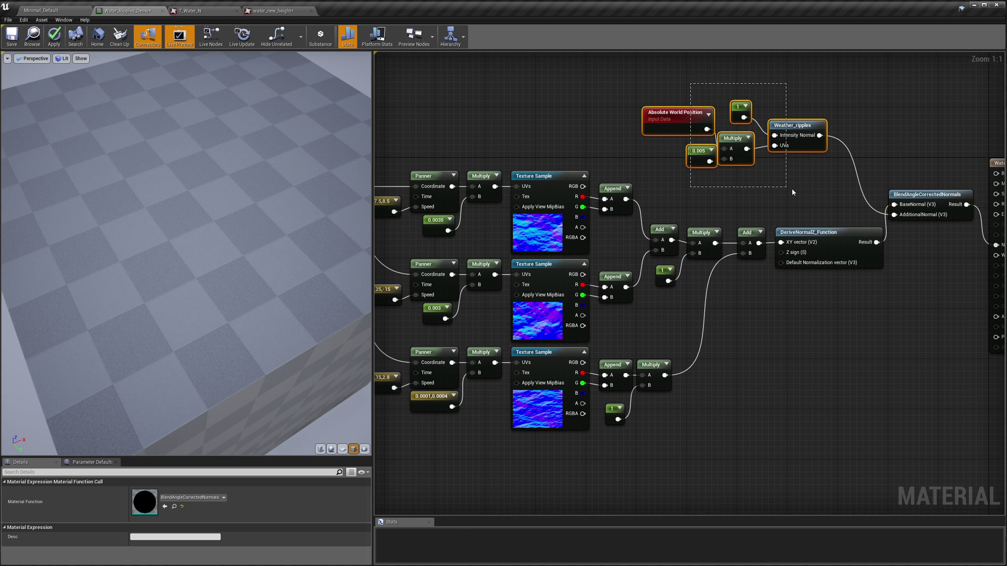
drag(791, 187, 794, 192)
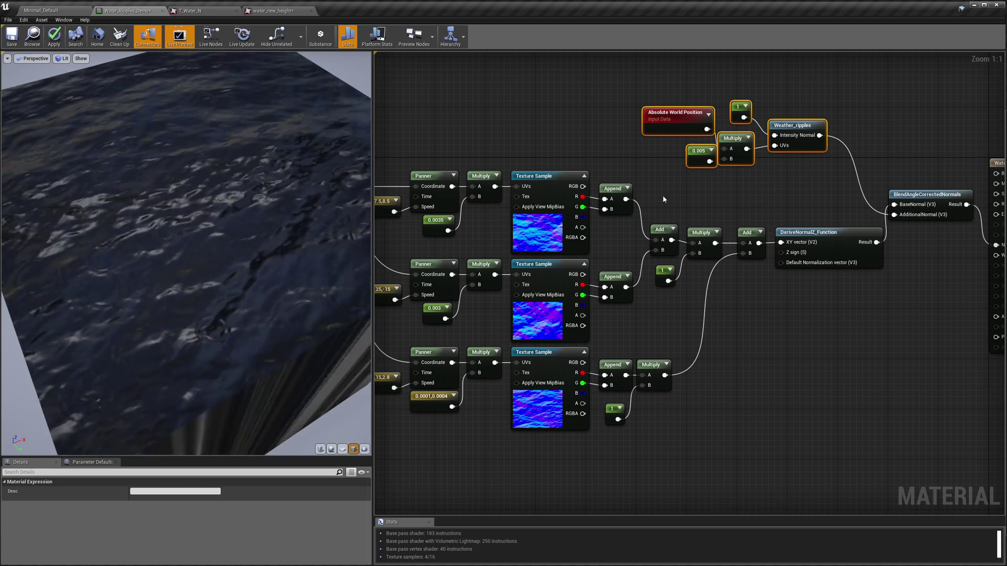
drag(190, 285, 248, 209)
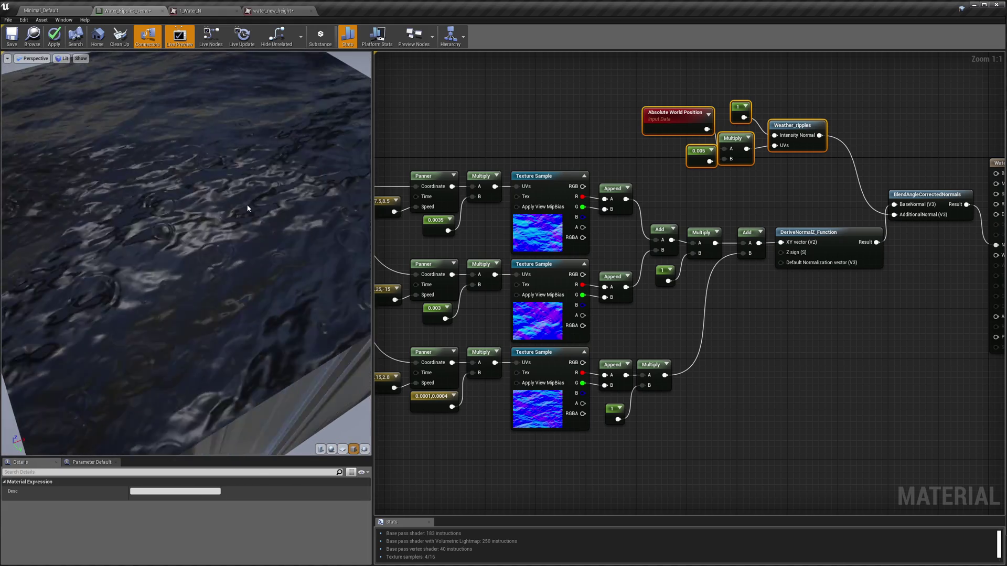